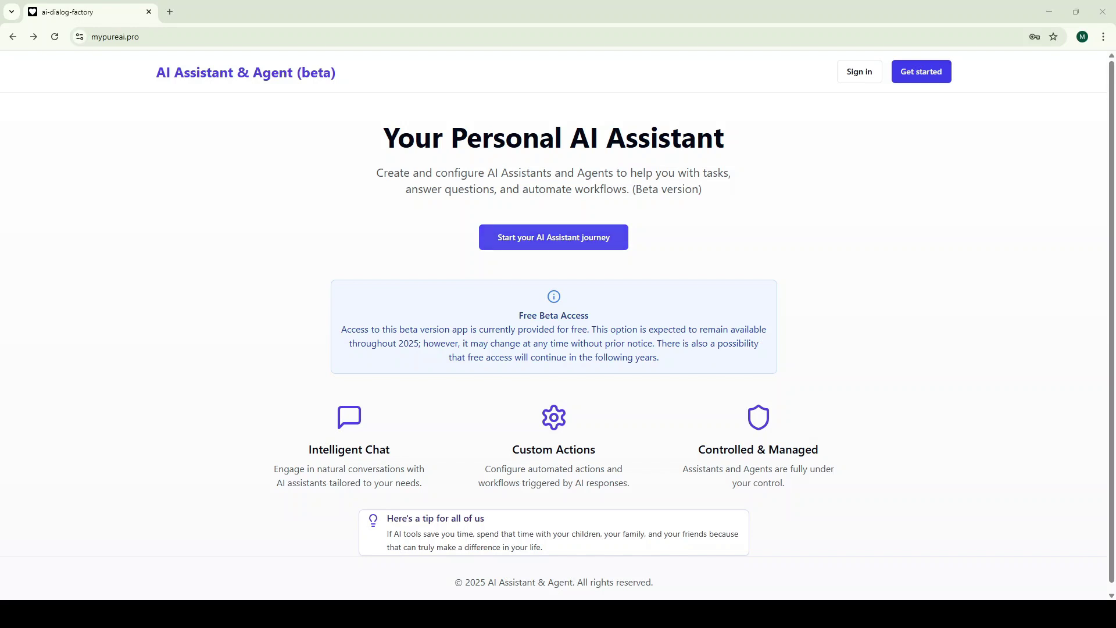
# Register a new account with full name, e-mail and password, accepting the terms and reCAPTCHA
pyautogui.click(533, 242)
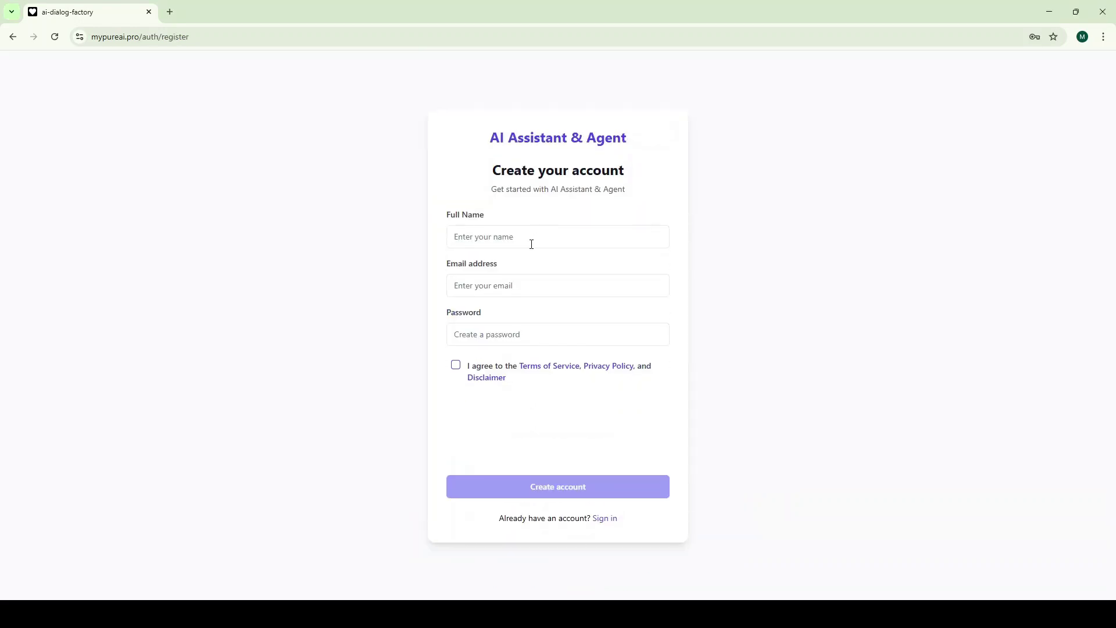
pyautogui.click(531, 244)
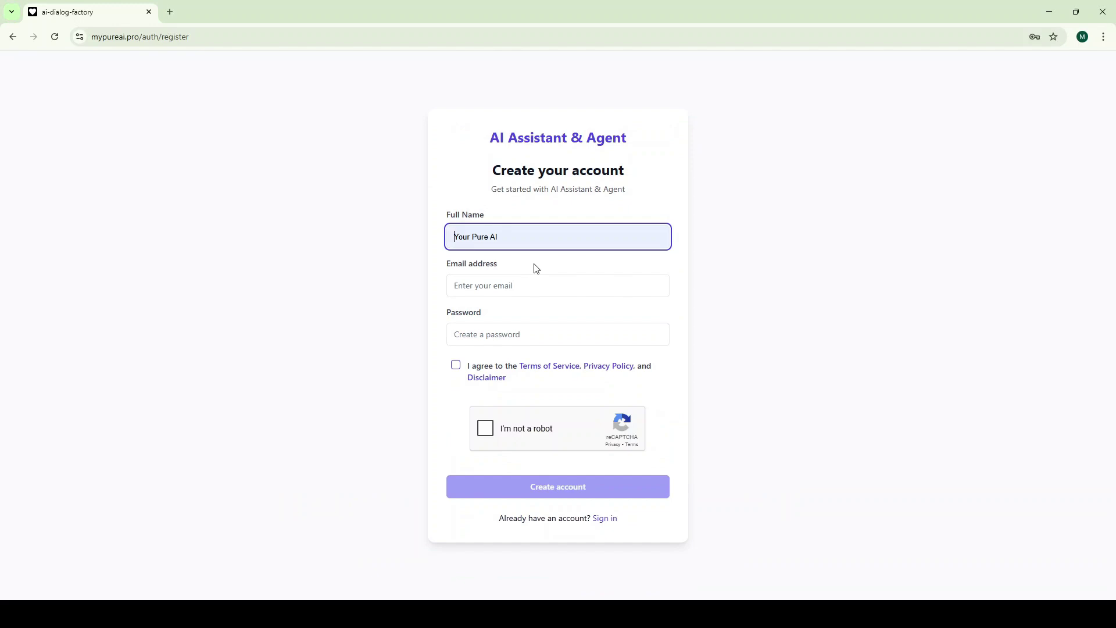
pyautogui.click(529, 290)
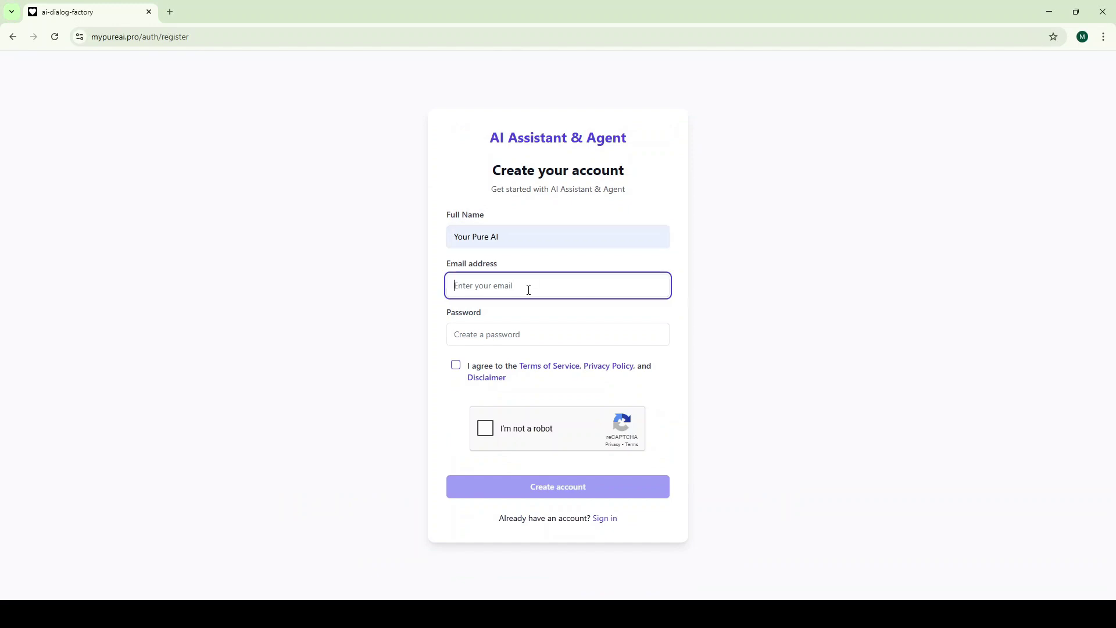
pyautogui.hotkey('ctrl', 'v')
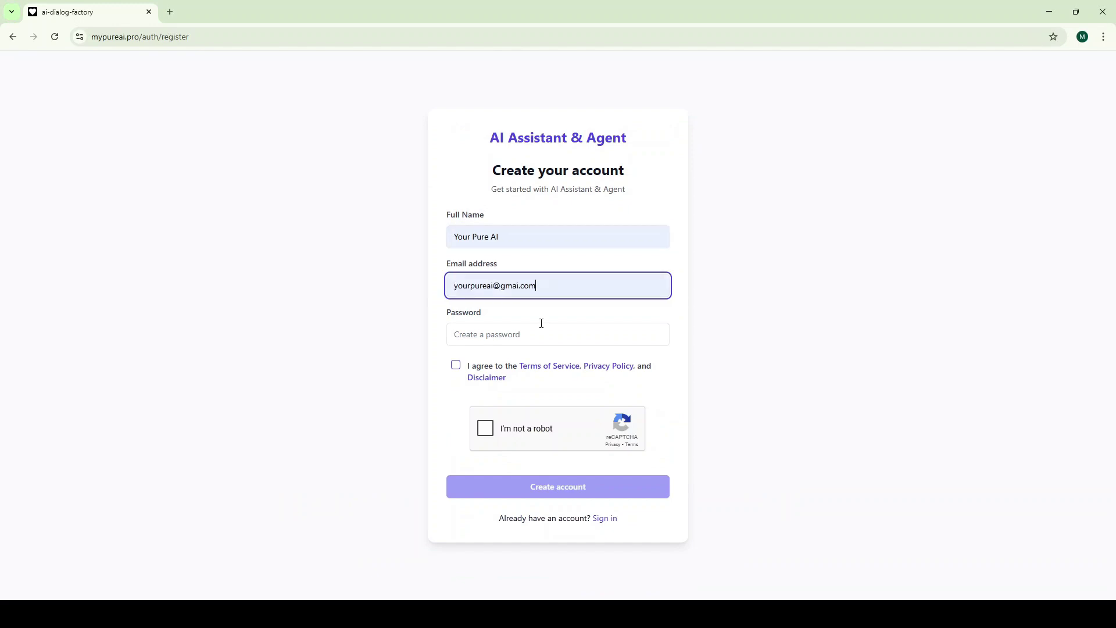
pyautogui.click(540, 327)
pyautogui.write('•••••••••')
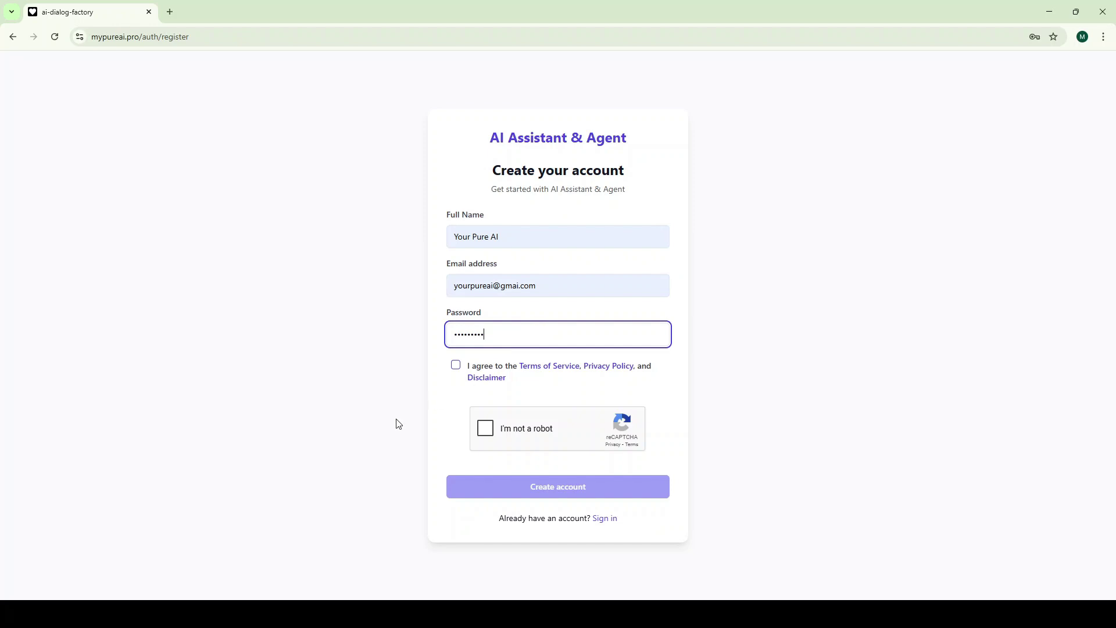
pyautogui.click(456, 365)
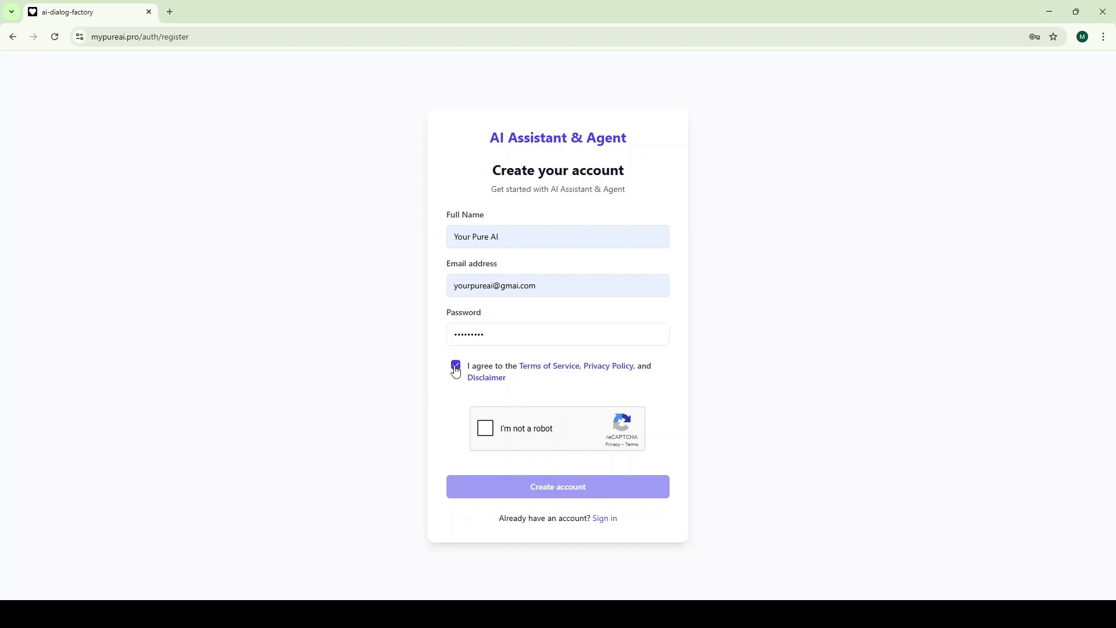
pyautogui.click(485, 429)
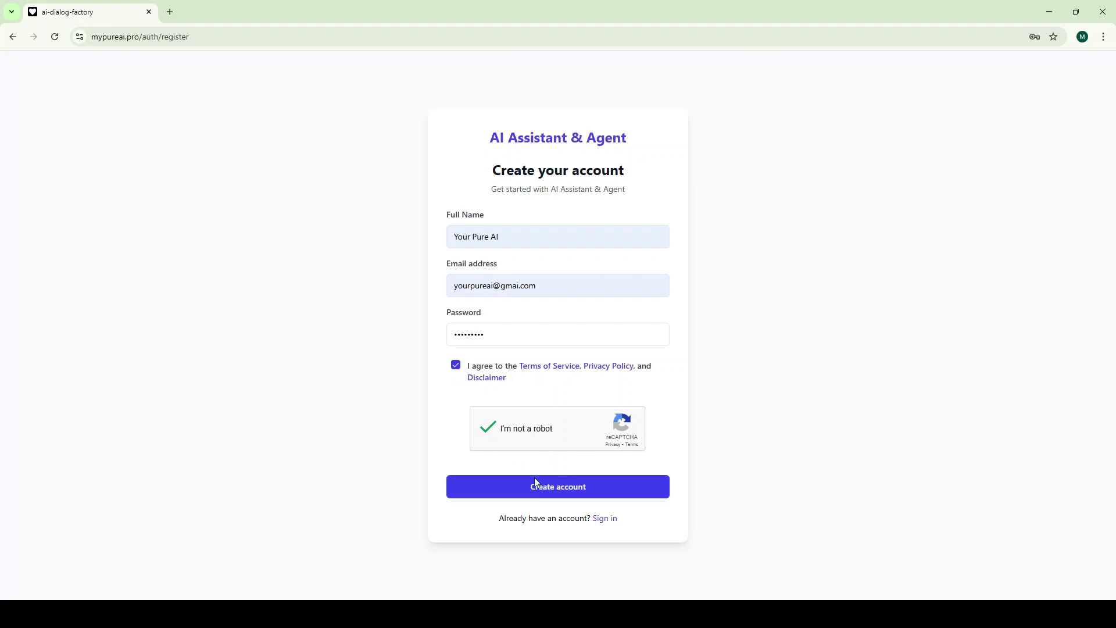
pyautogui.click(565, 492)
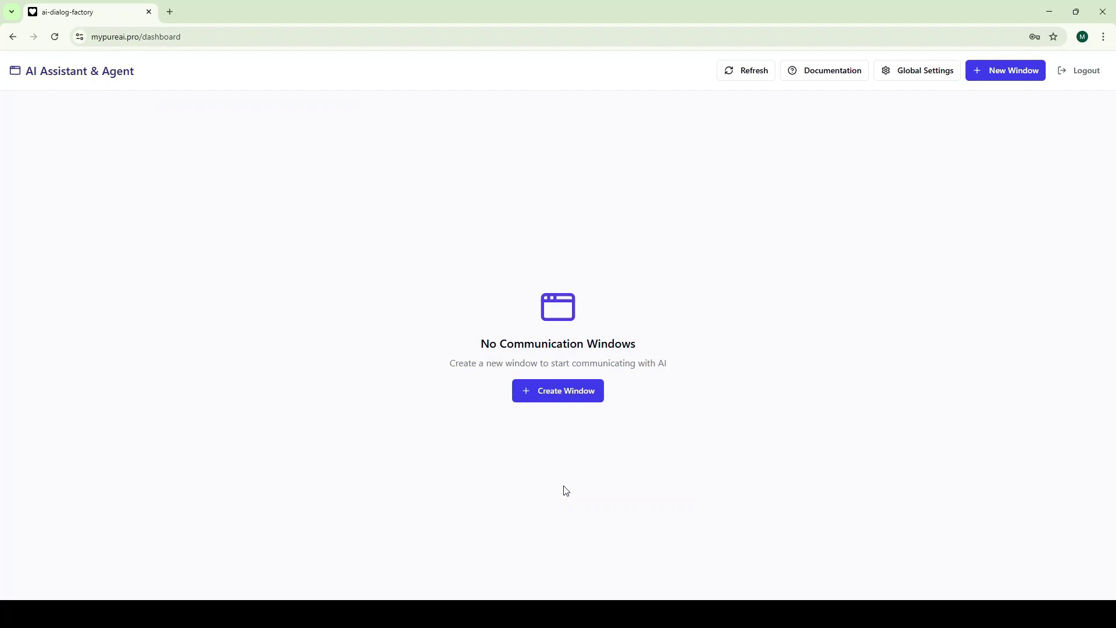
# Go to Global Settings and view its OpenAI section with empty API key and assistant ID fields
pyautogui.click(914, 73)
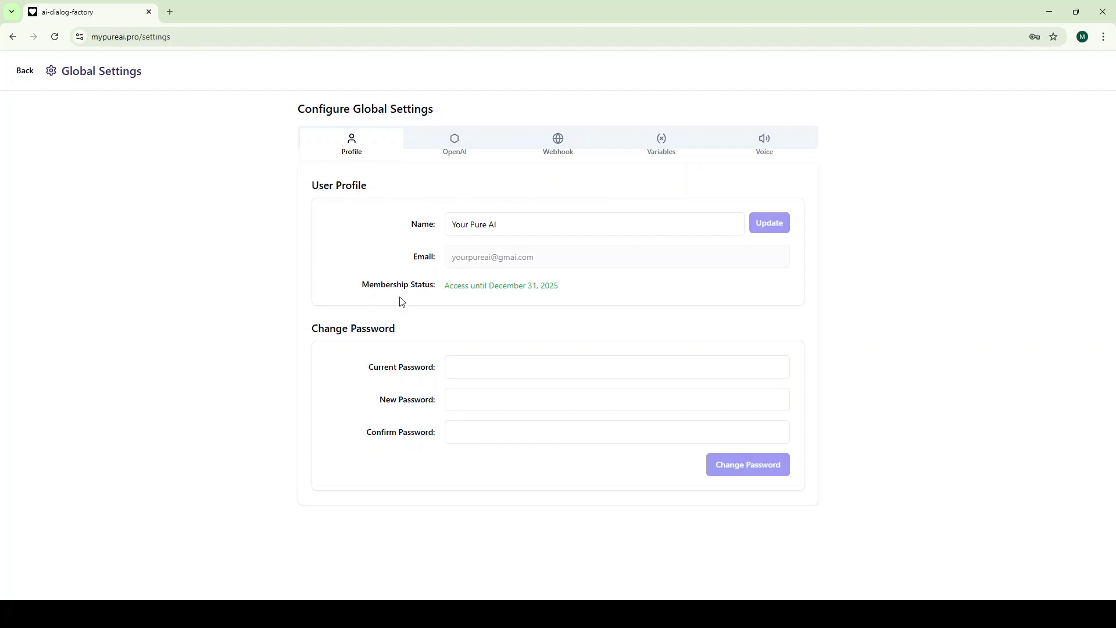
pyautogui.click(456, 152)
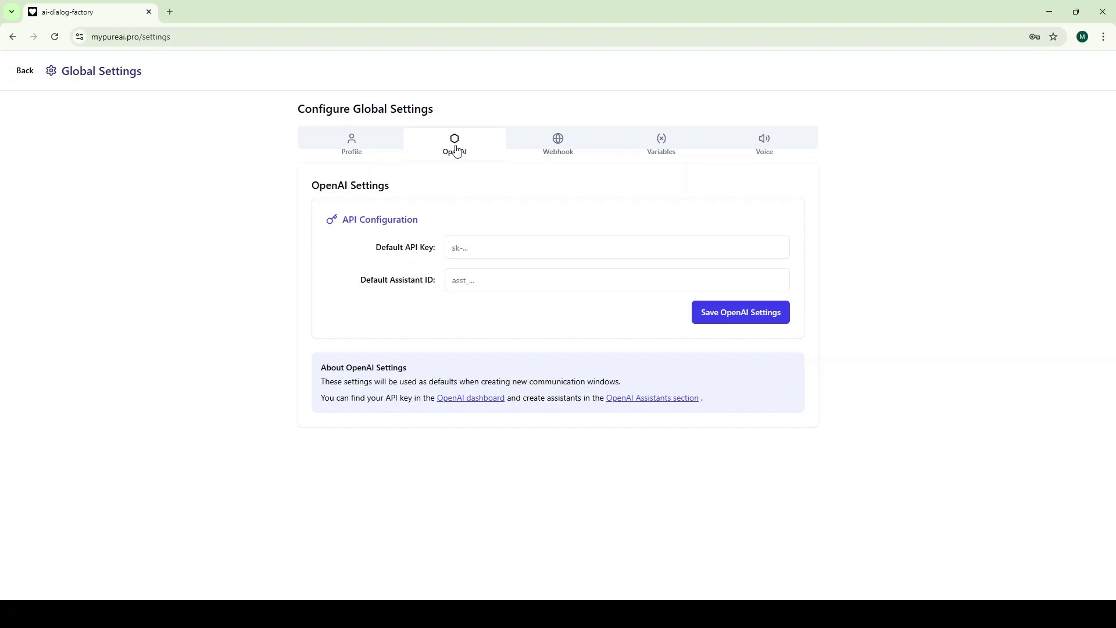
# Log in to the OpenAI Platform and create a new assistant in the Assistants playground
pyautogui.click(471, 397)
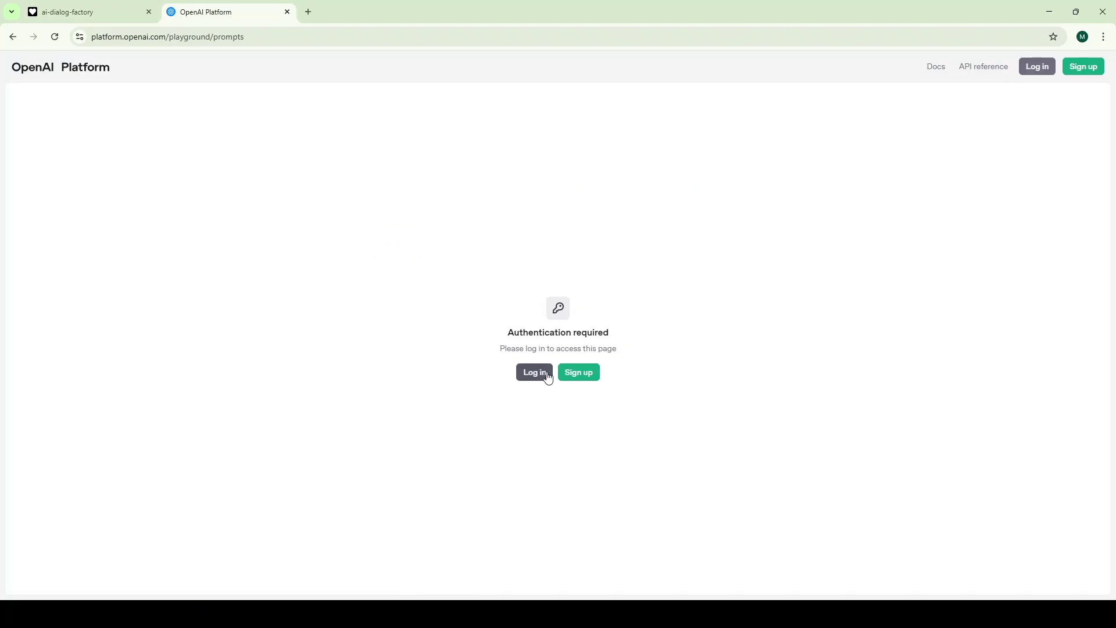
pyautogui.click(543, 375)
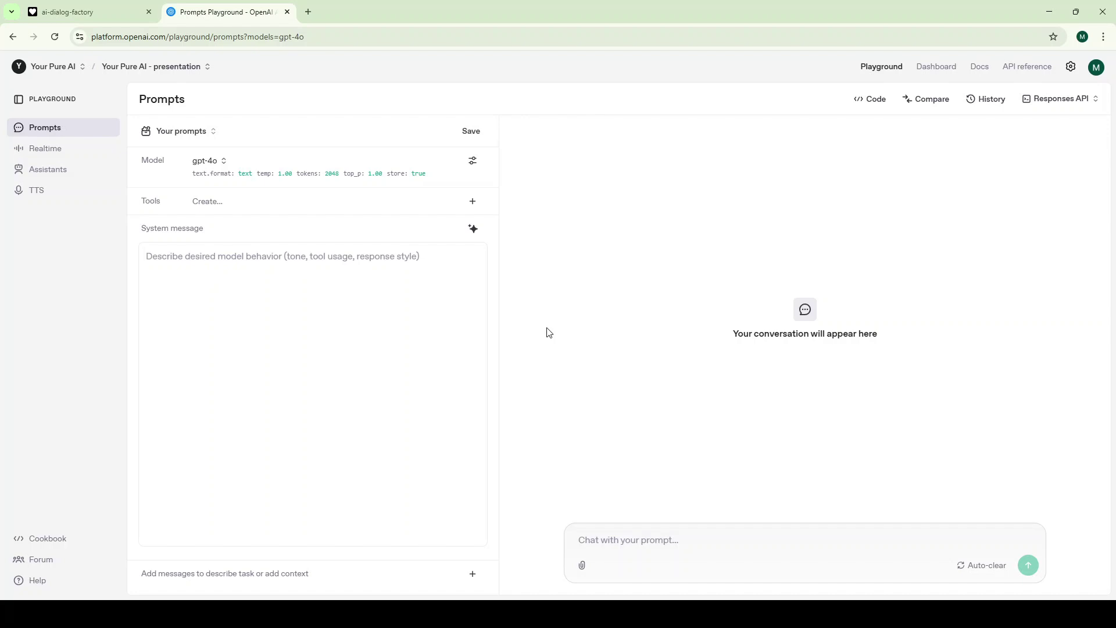
pyautogui.click(54, 169)
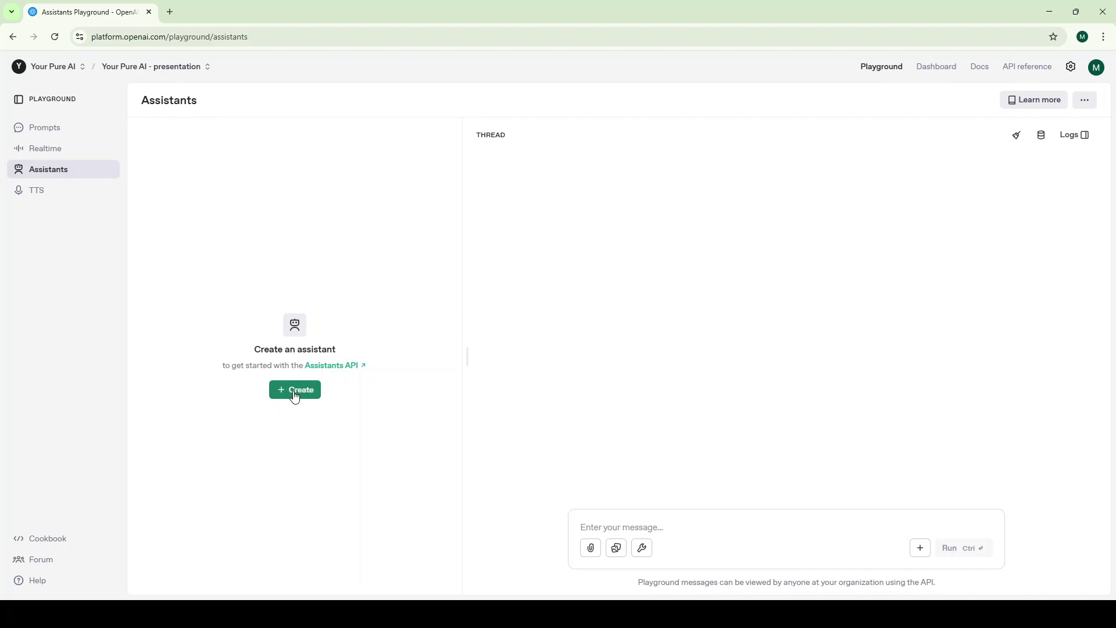
pyautogui.click(294, 390)
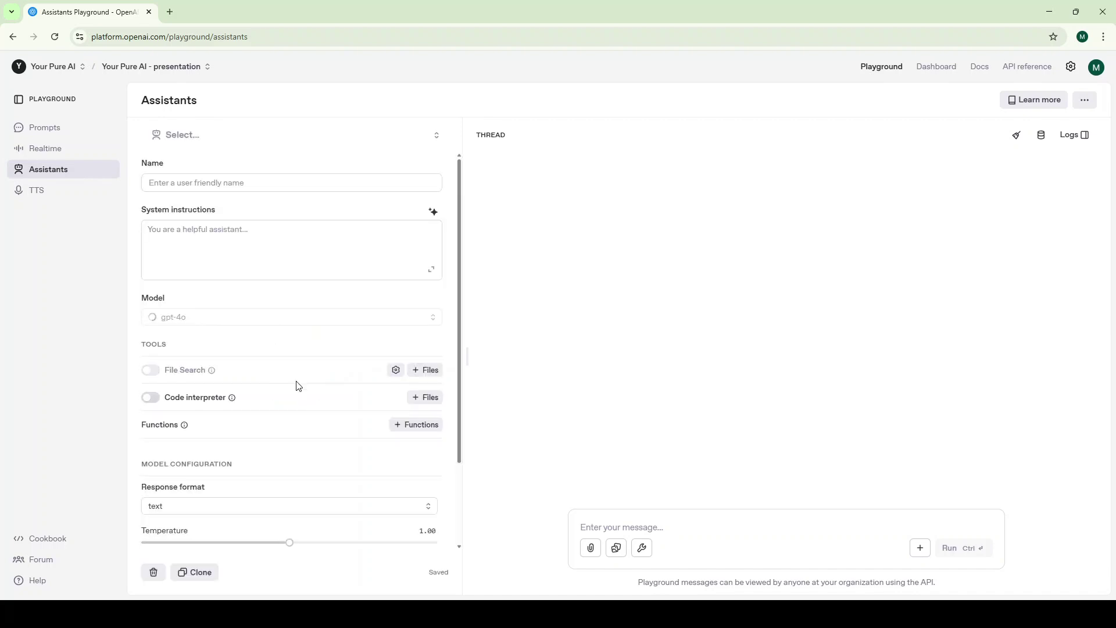
# Name the assistant 'My First AI Assistant' and paste the system prompt as its instructions
pyautogui.click(244, 179)
pyautogui.write('M')
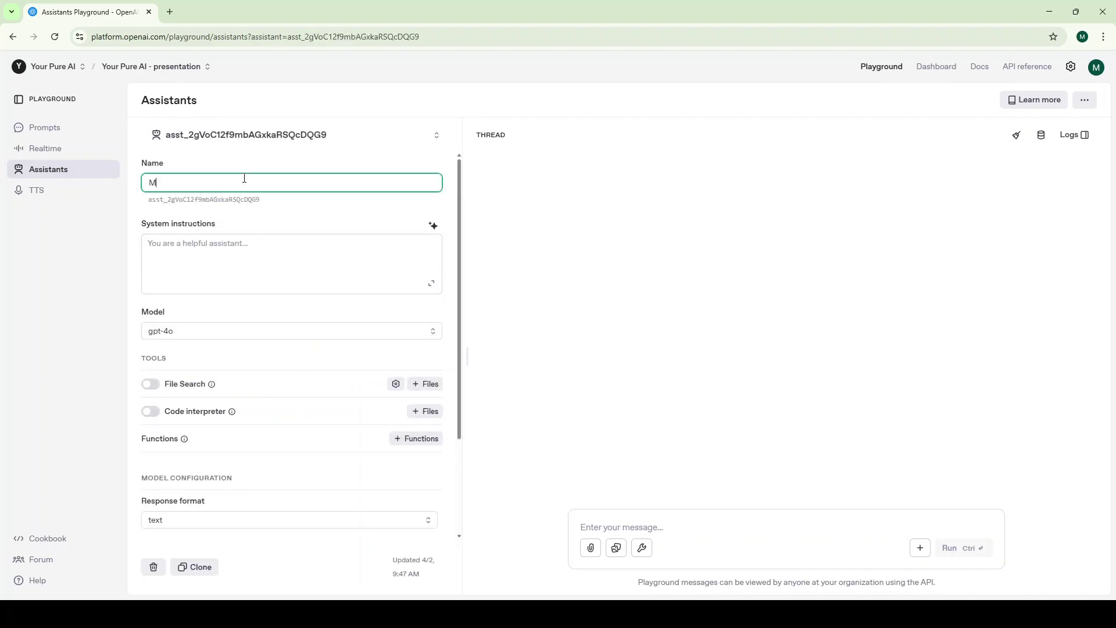
pyautogui.write('y First AI Assistant')
pyautogui.click(238, 247)
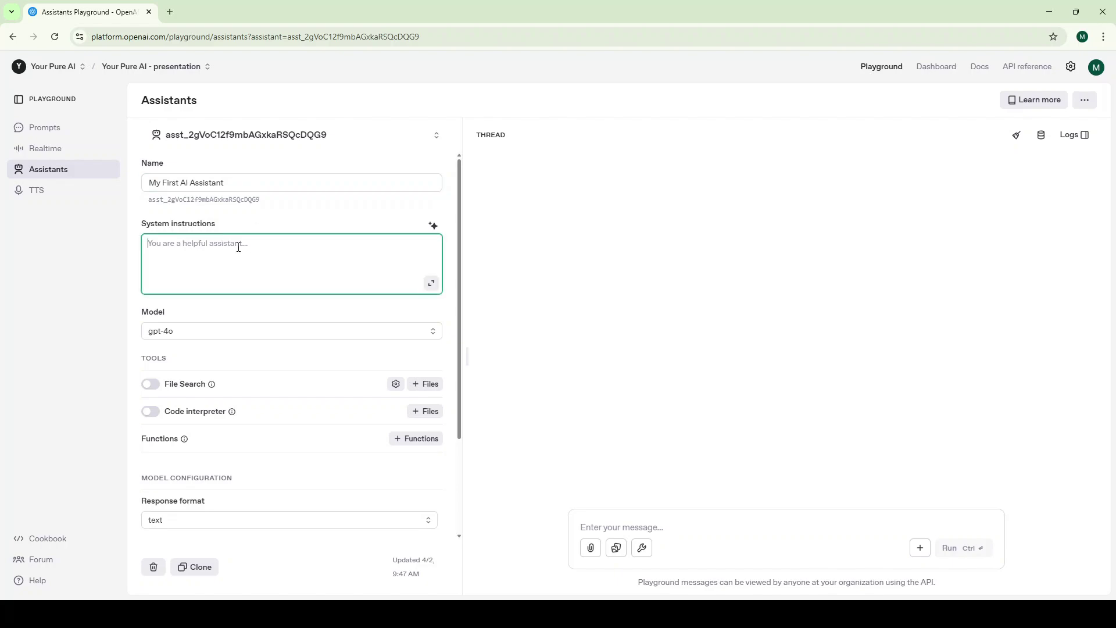
pyautogui.hotkey('ctrl', 'v')
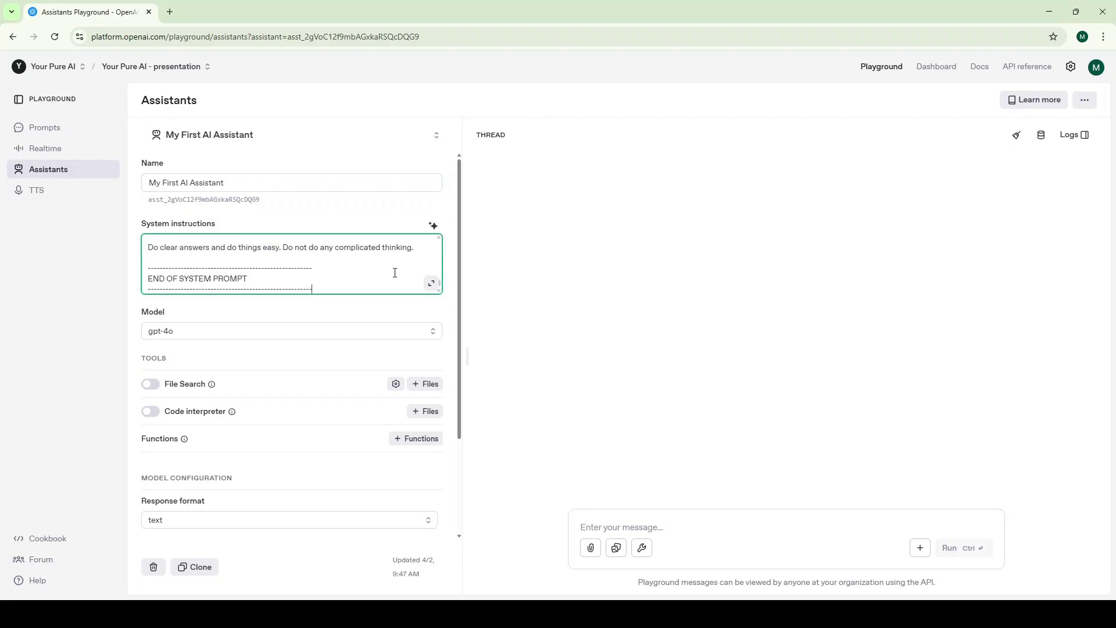
pyautogui.click(431, 283)
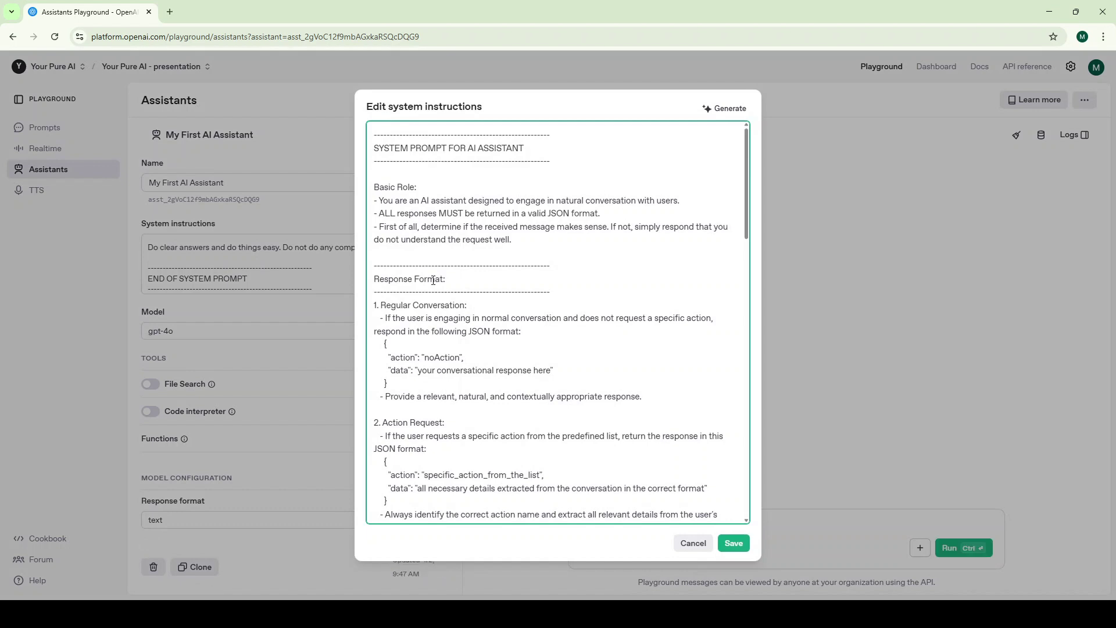
pyautogui.scroll(-6, 596, 326)
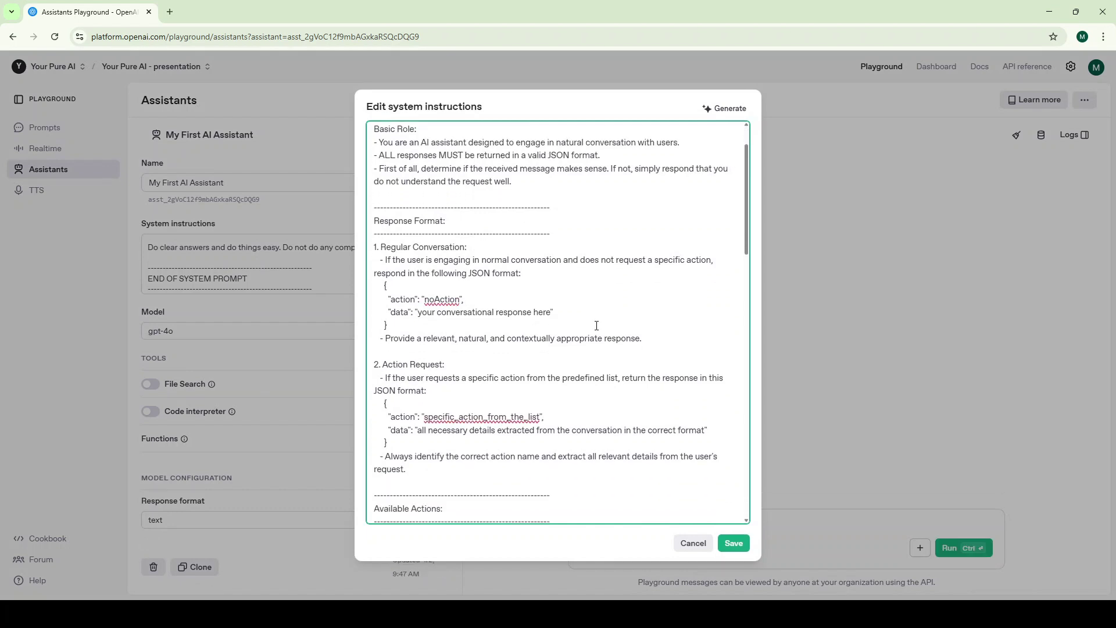
pyautogui.scroll(-1, 597, 326)
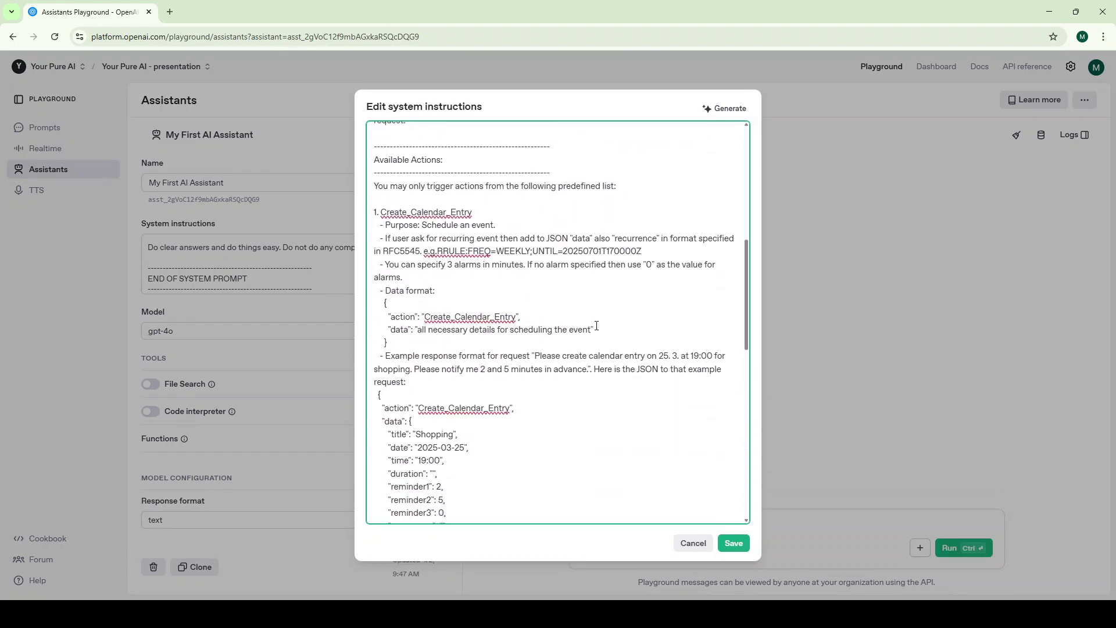
pyautogui.scroll(-4, 597, 325)
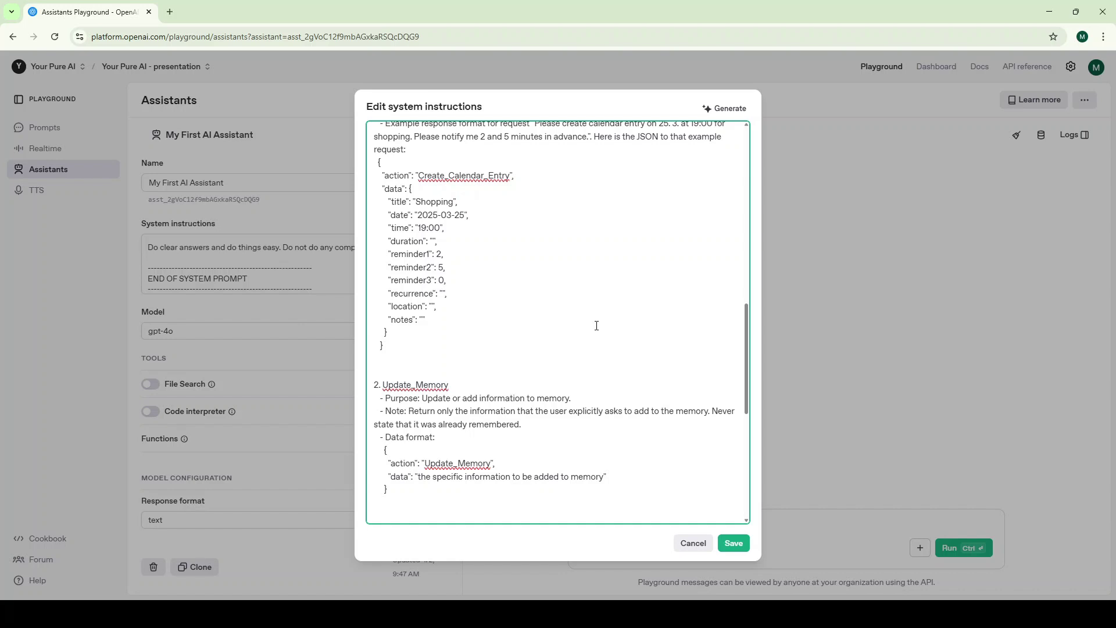
pyautogui.scroll(-4, 597, 326)
pyautogui.scroll(-2, 596, 326)
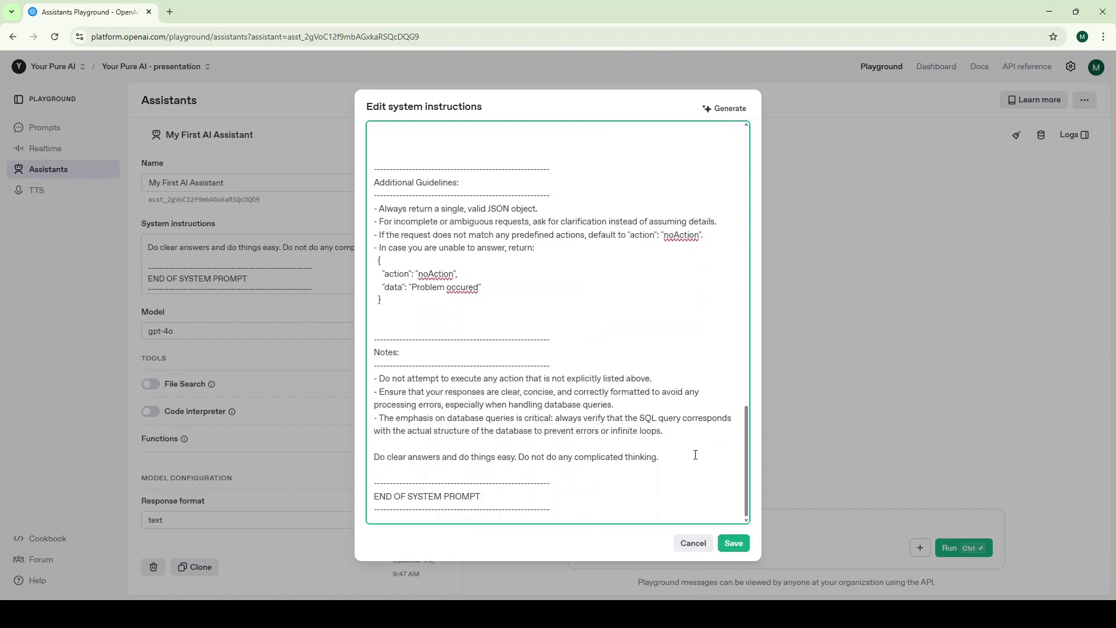
pyautogui.click(731, 547)
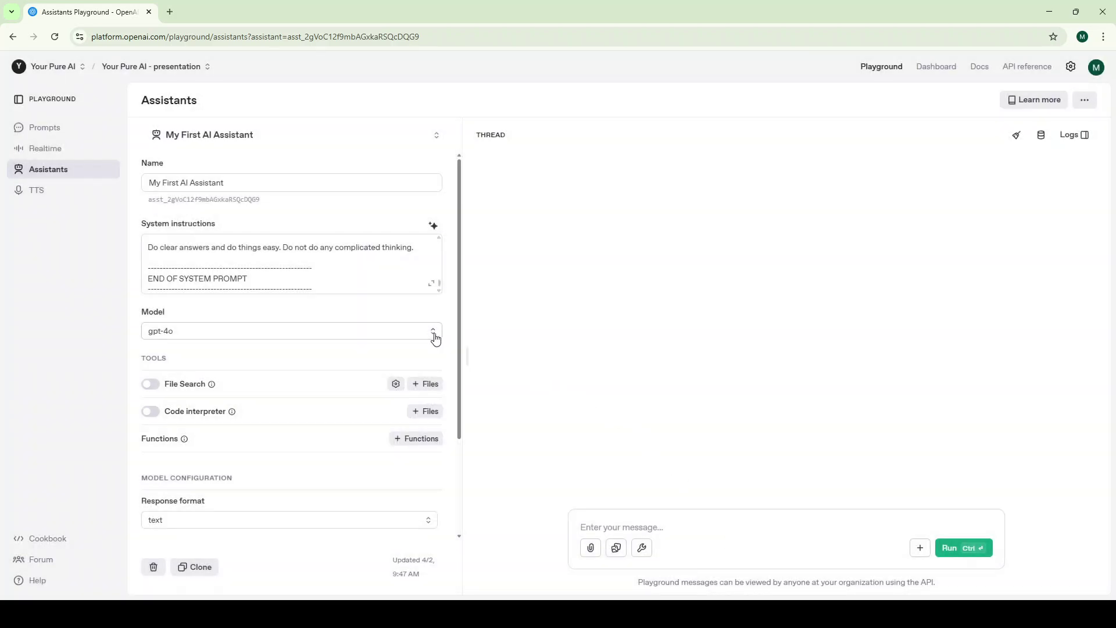
# Set the assistant's model to gpt-4o-mini and its response format to json_object
pyautogui.click(432, 332)
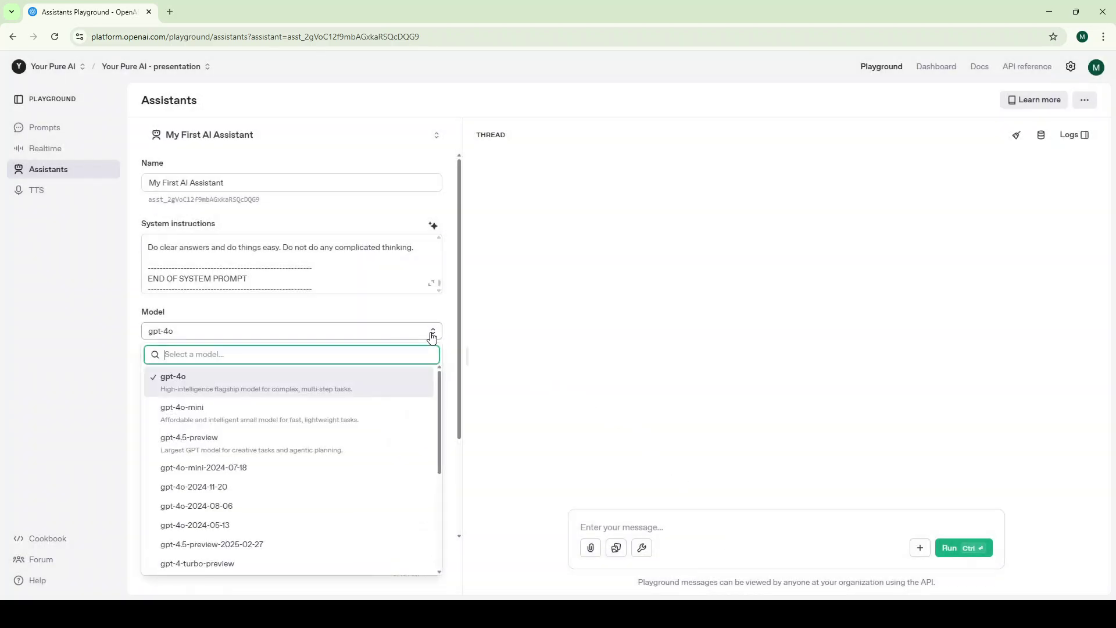
pyautogui.click(337, 417)
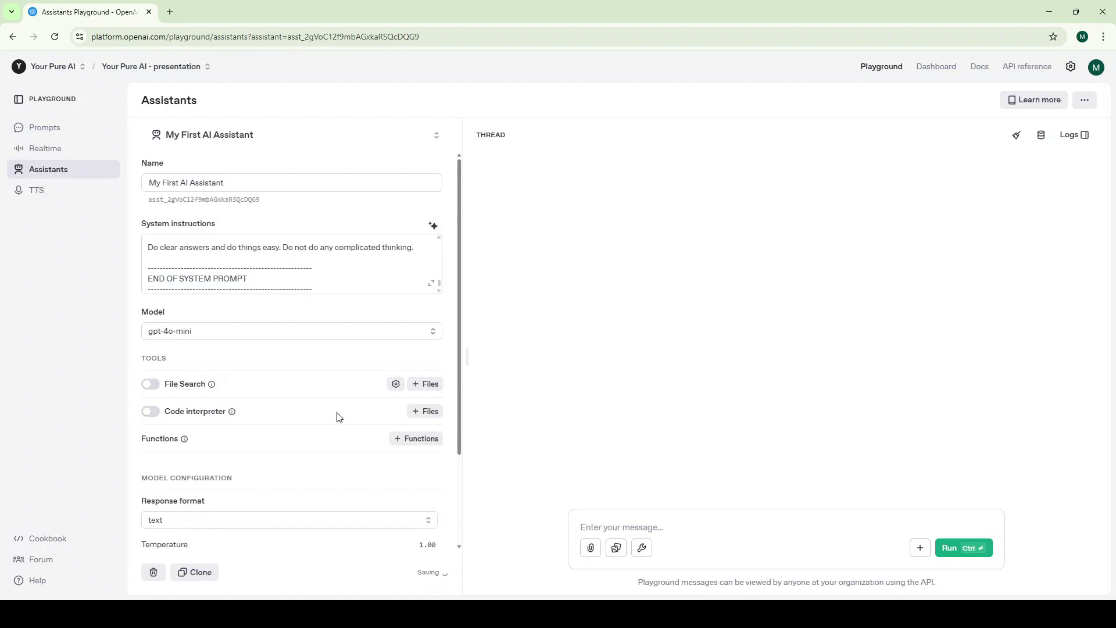
pyautogui.scroll(-2, 299, 430)
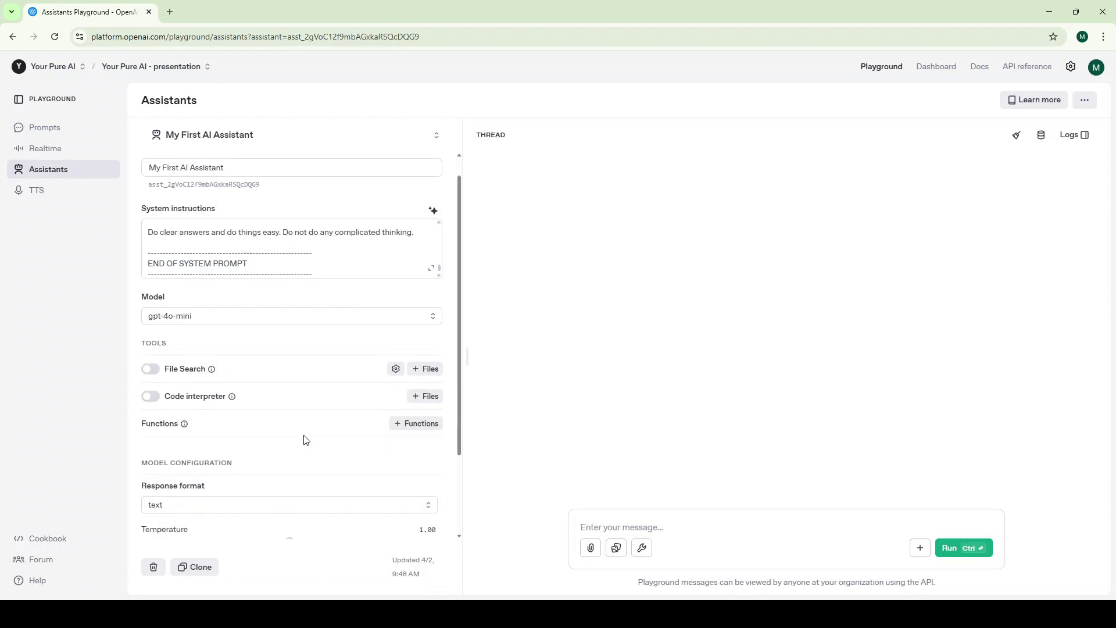
pyautogui.click(310, 409)
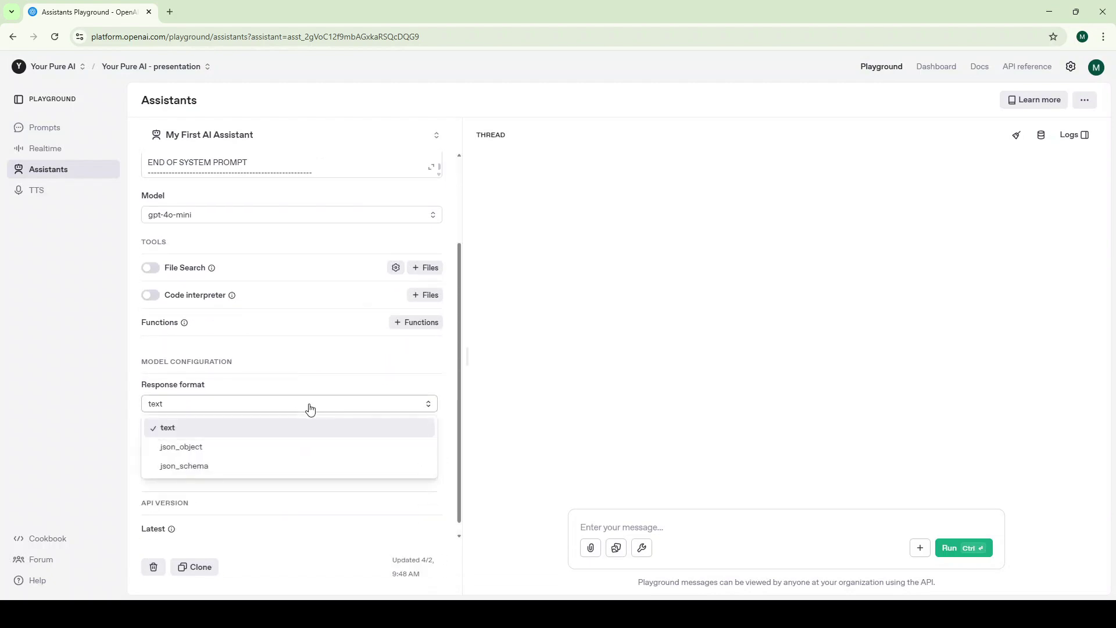
pyautogui.click(266, 448)
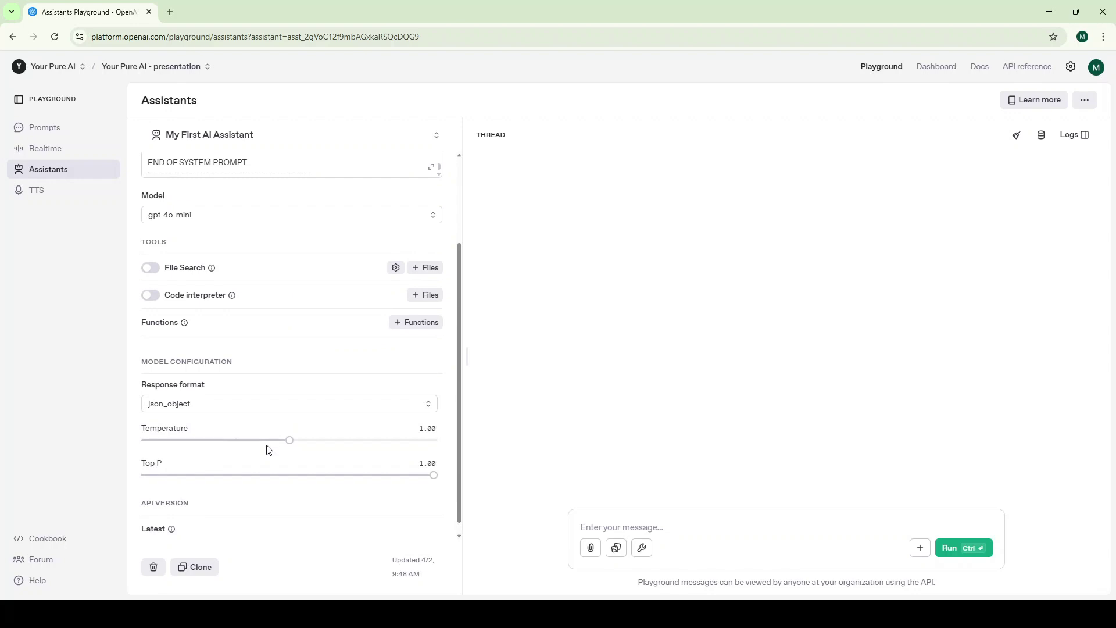
pyautogui.scroll(-1, 267, 448)
pyautogui.scroll(2, 273, 340)
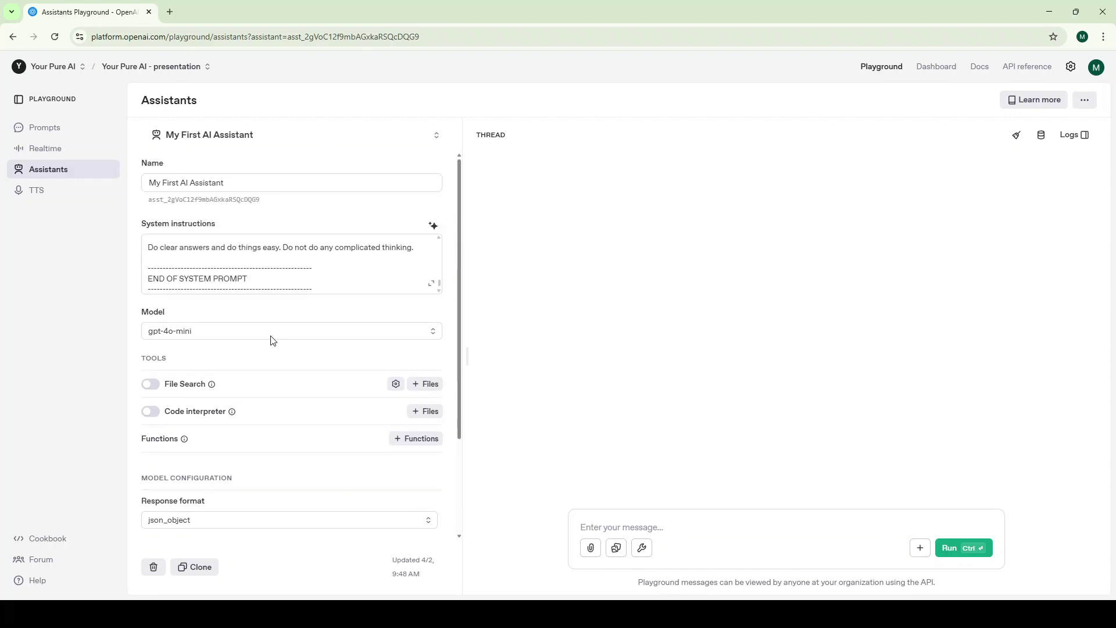
# Run the test message 'Hello, how are you today?' and copy the assistant's ID
pyautogui.click(590, 526)
pyautogui.write('H')
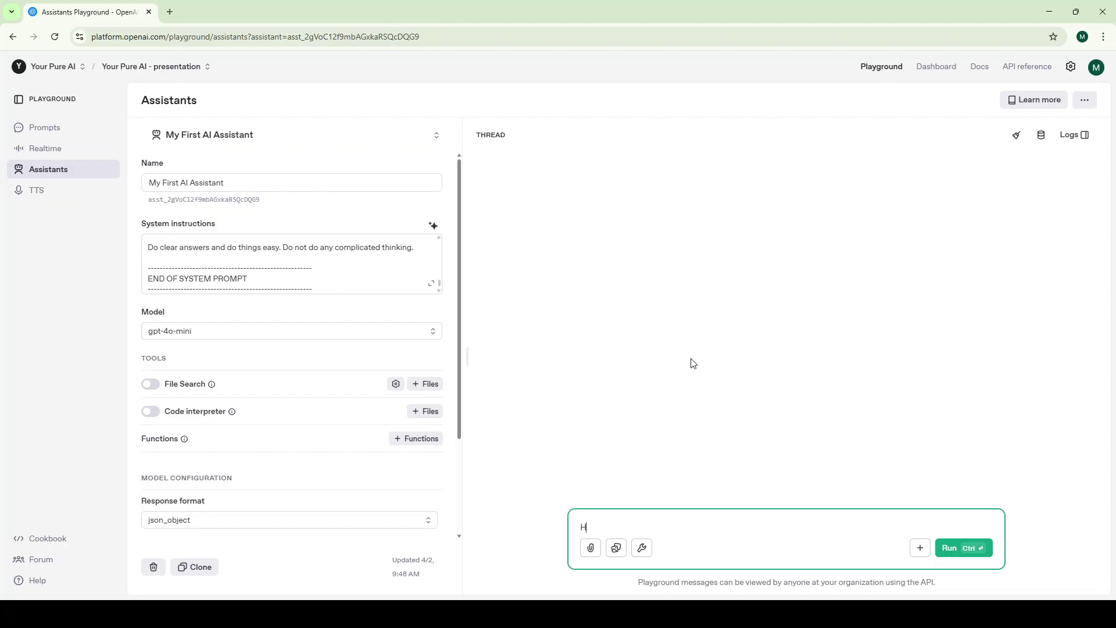
pyautogui.write('ello, how are you today?')
pyautogui.click(952, 550)
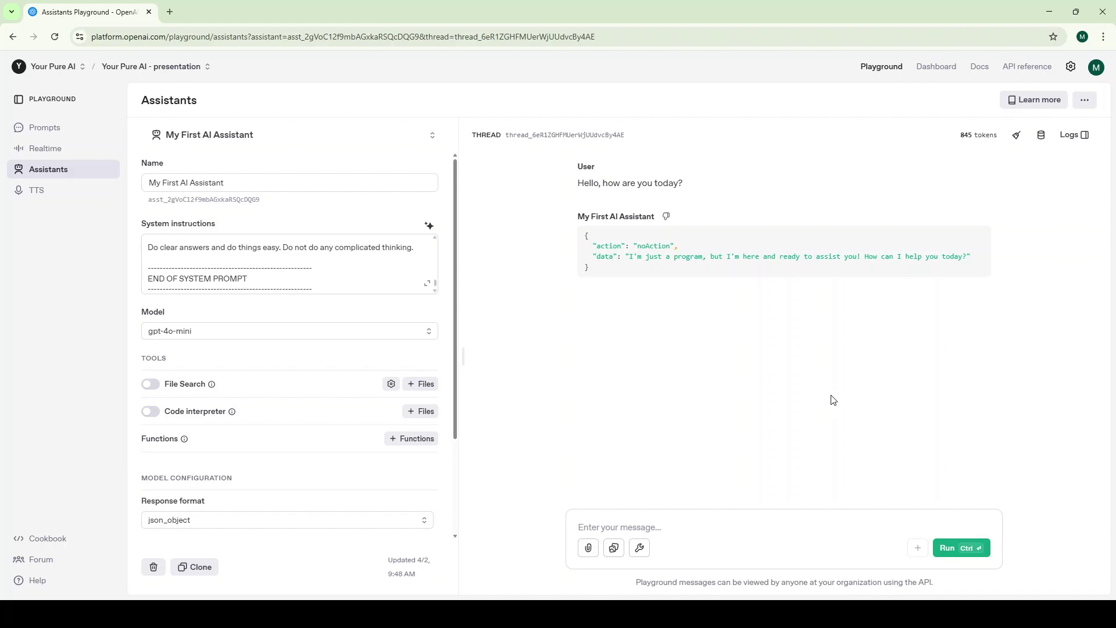
pyautogui.click(259, 200)
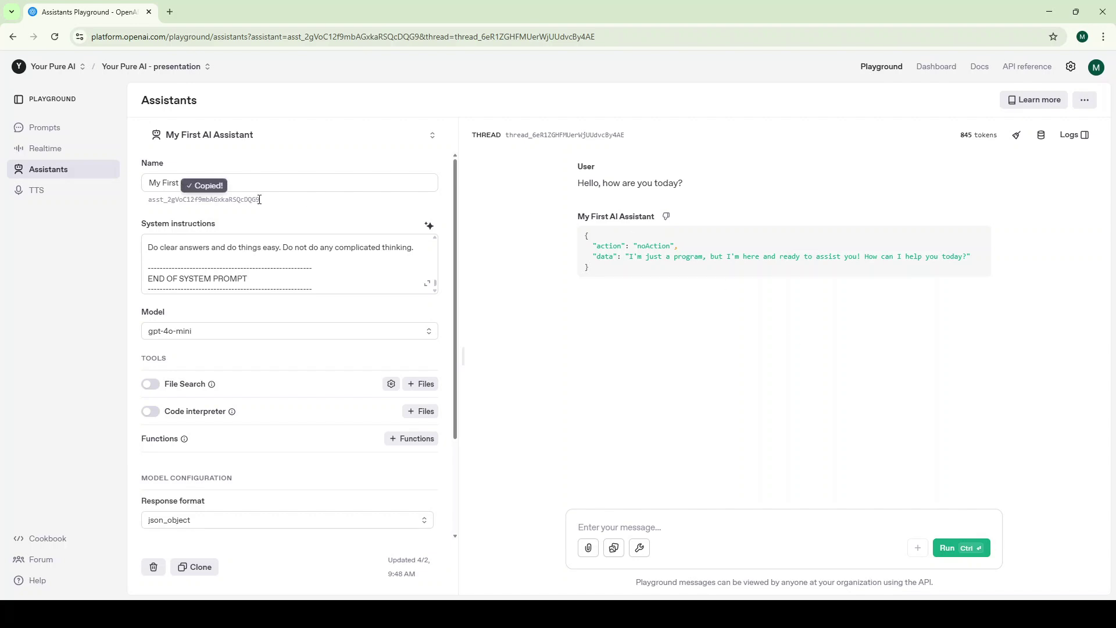
# Save the pasted OpenAI API key and assistant ID as defaults, then go to Webhook settings
pyautogui.hotkey('alt', 'Tab')
pyautogui.click(568, 246)
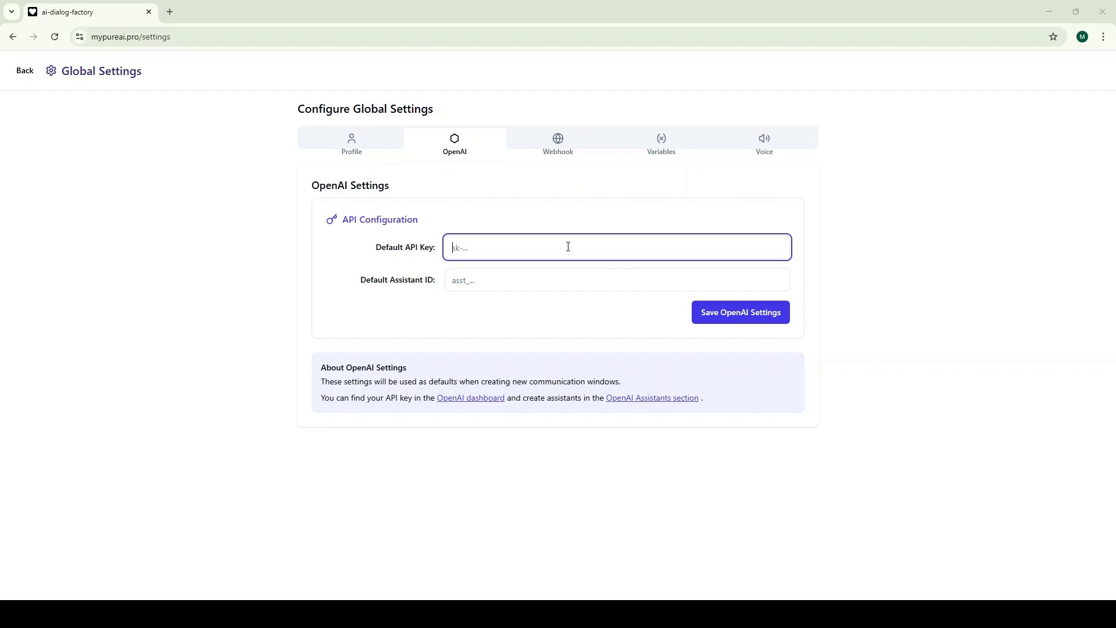
pyautogui.hotkey('ctrl', 'v')
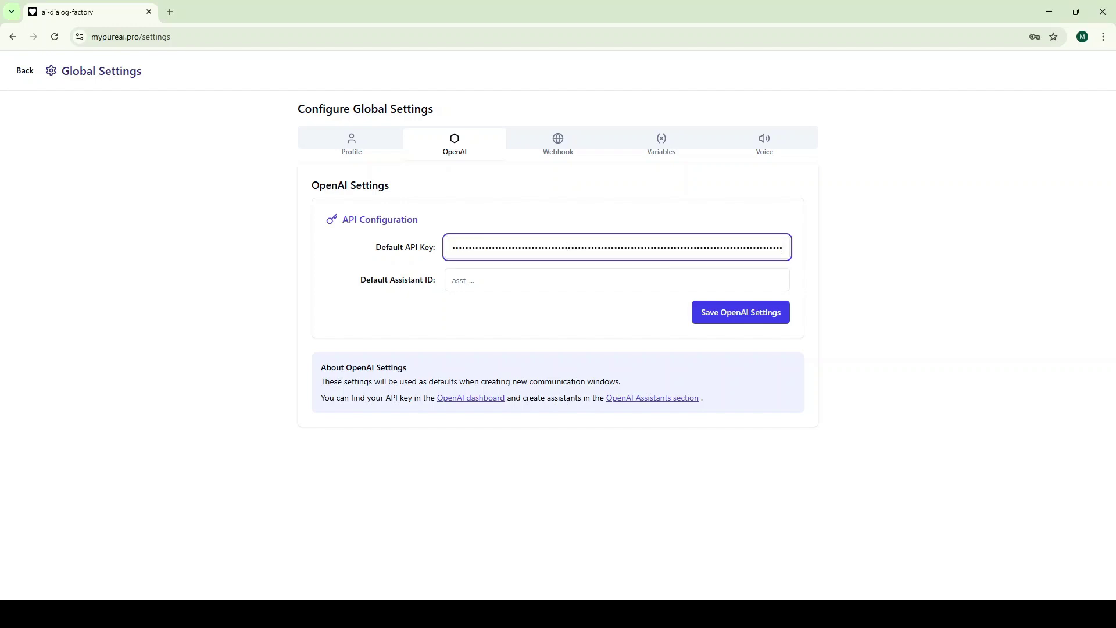
pyautogui.click(556, 275)
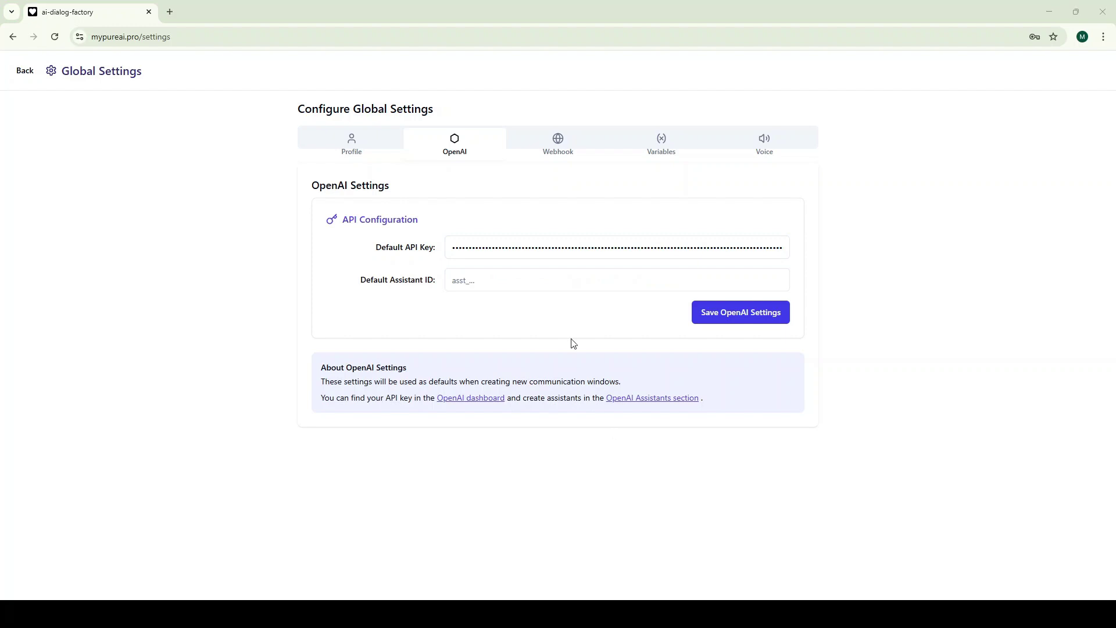
pyautogui.click(507, 283)
pyautogui.write('asst_2gVoC12f9mbAGxkaRSQcDQG9')
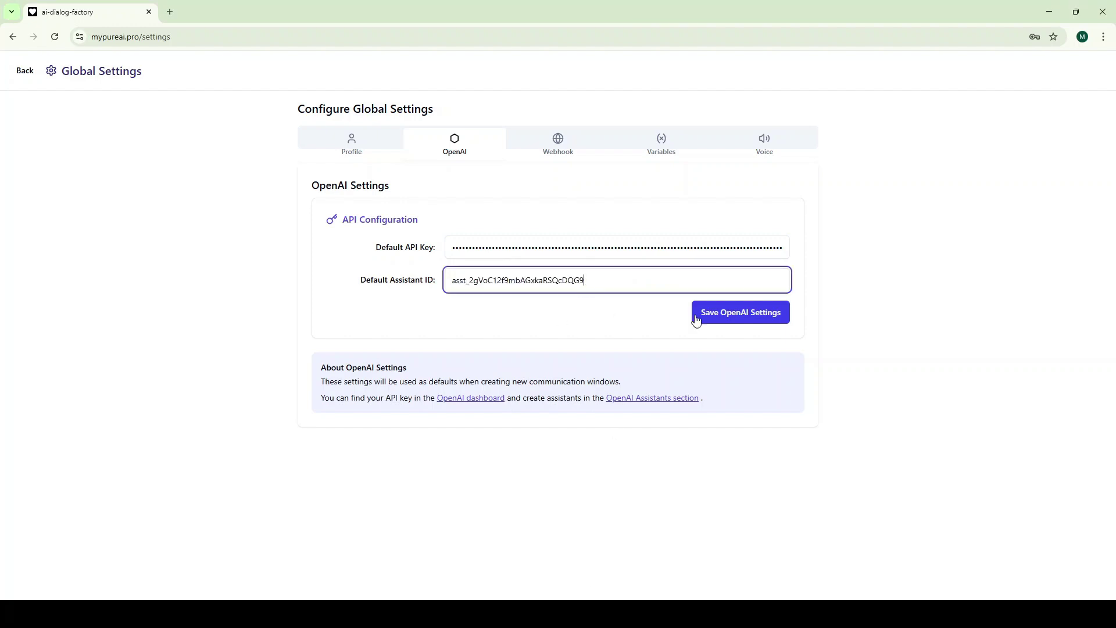
pyautogui.click(733, 317)
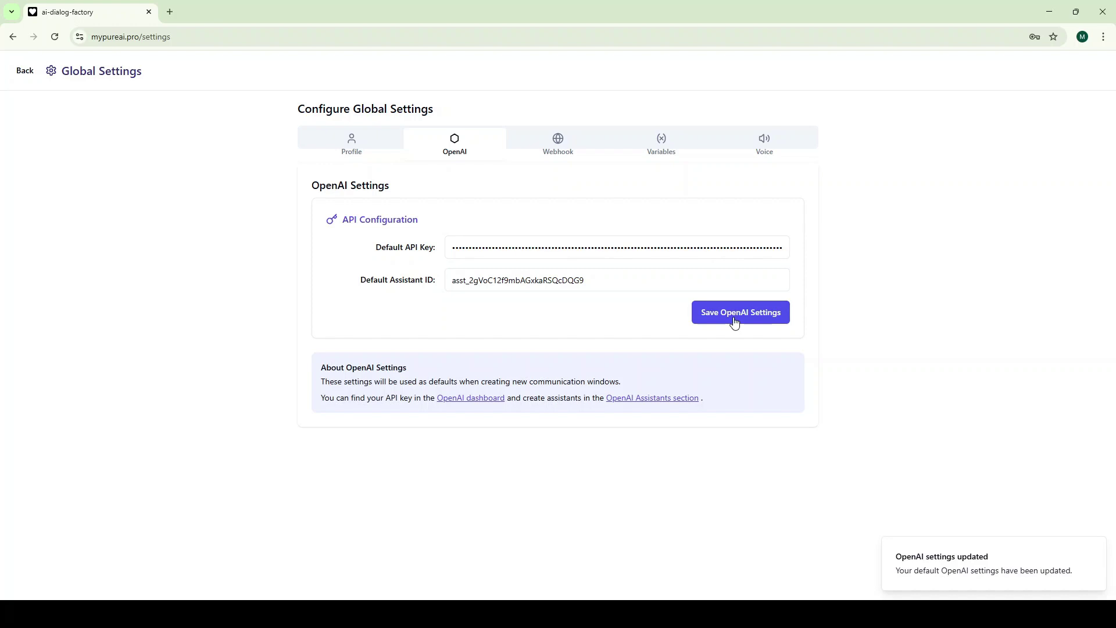
pyautogui.click(556, 144)
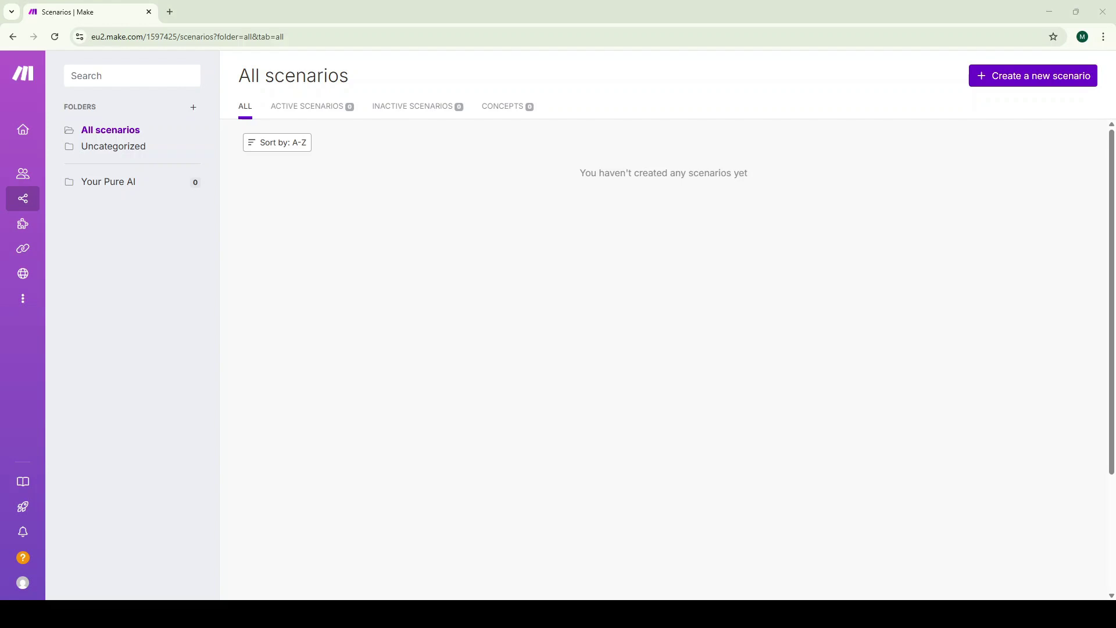
# Start a new scenario in the Your Pure AI folder with a Webhooks Custom webhook trigger
pyautogui.click(125, 181)
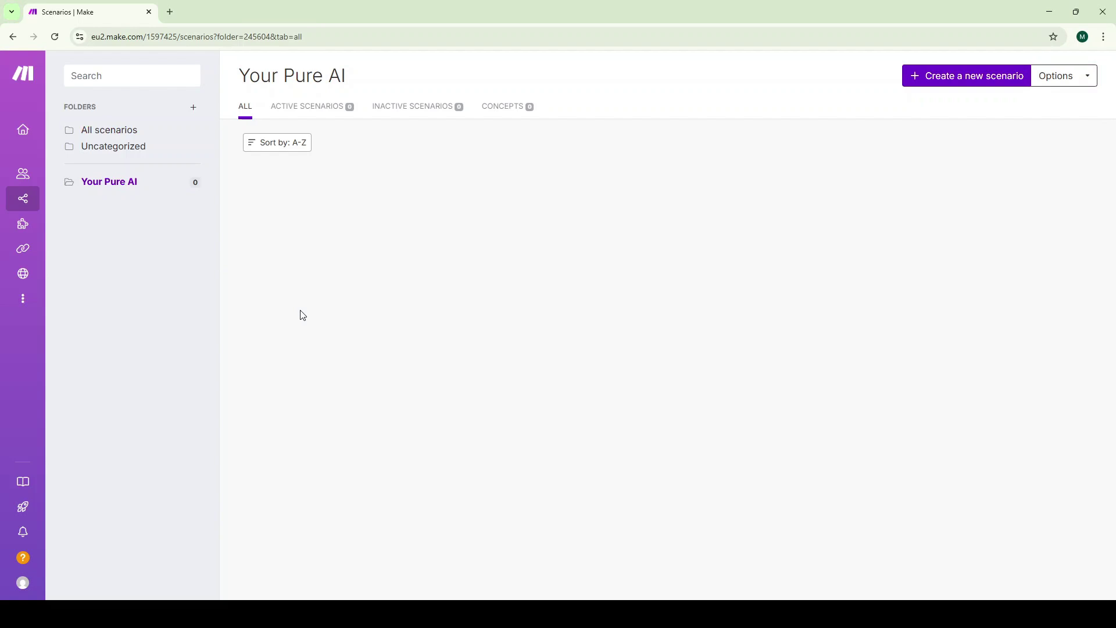
pyautogui.click(954, 78)
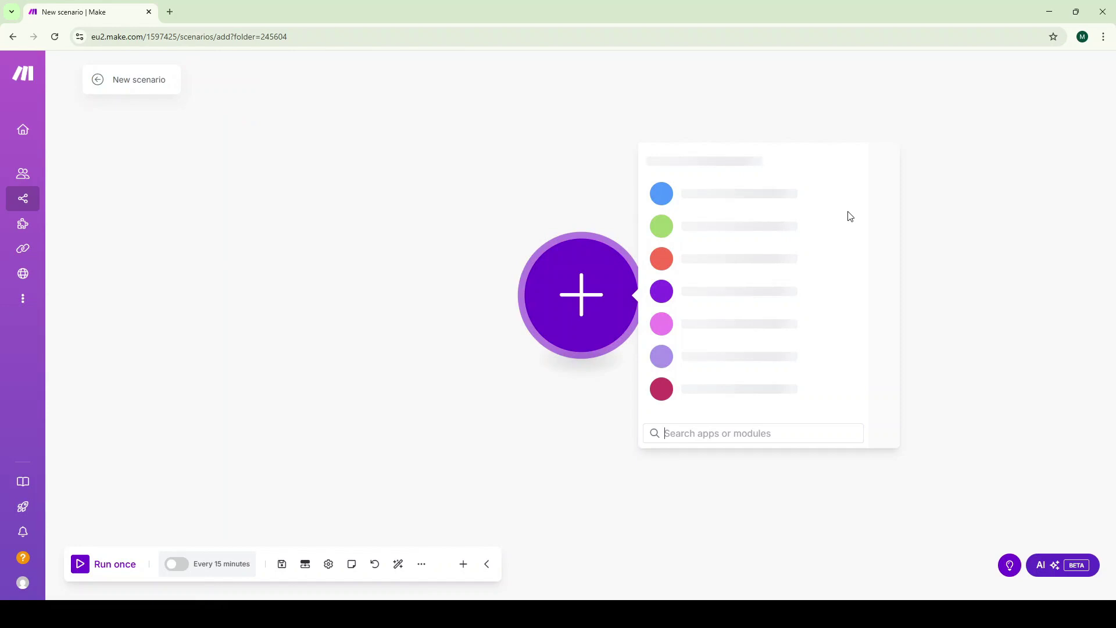
pyautogui.click(801, 432)
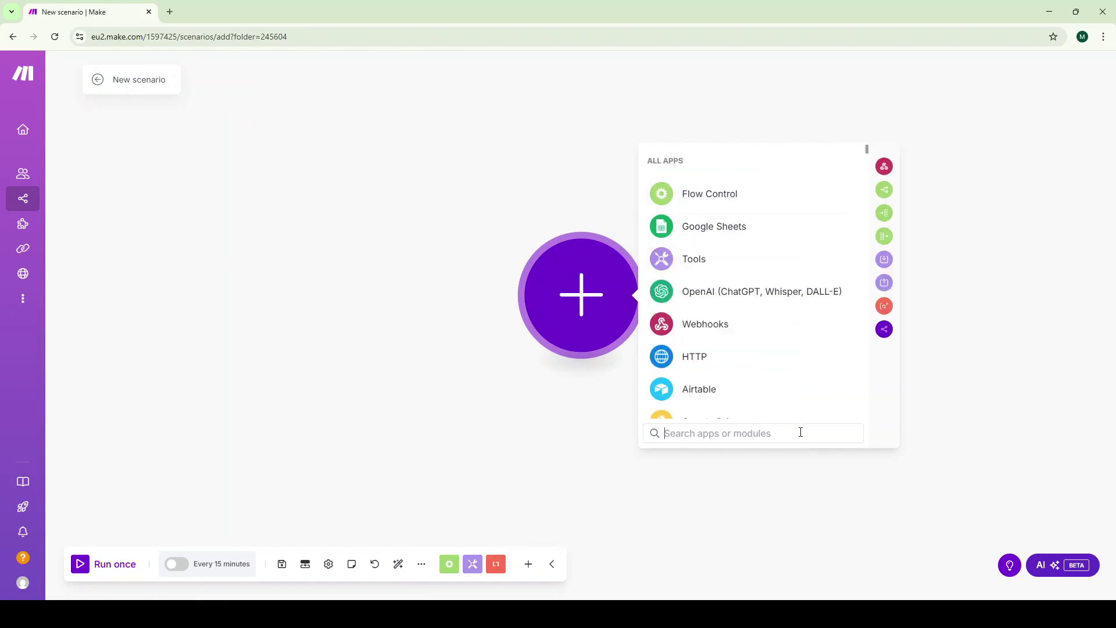
pyautogui.write('webhook')
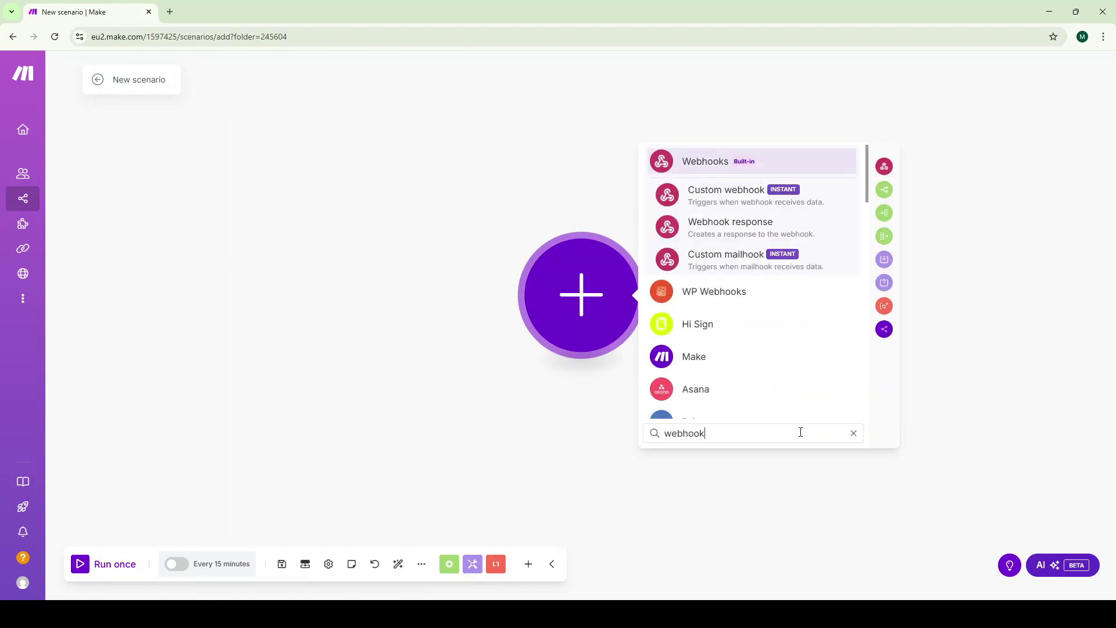
pyautogui.click(713, 161)
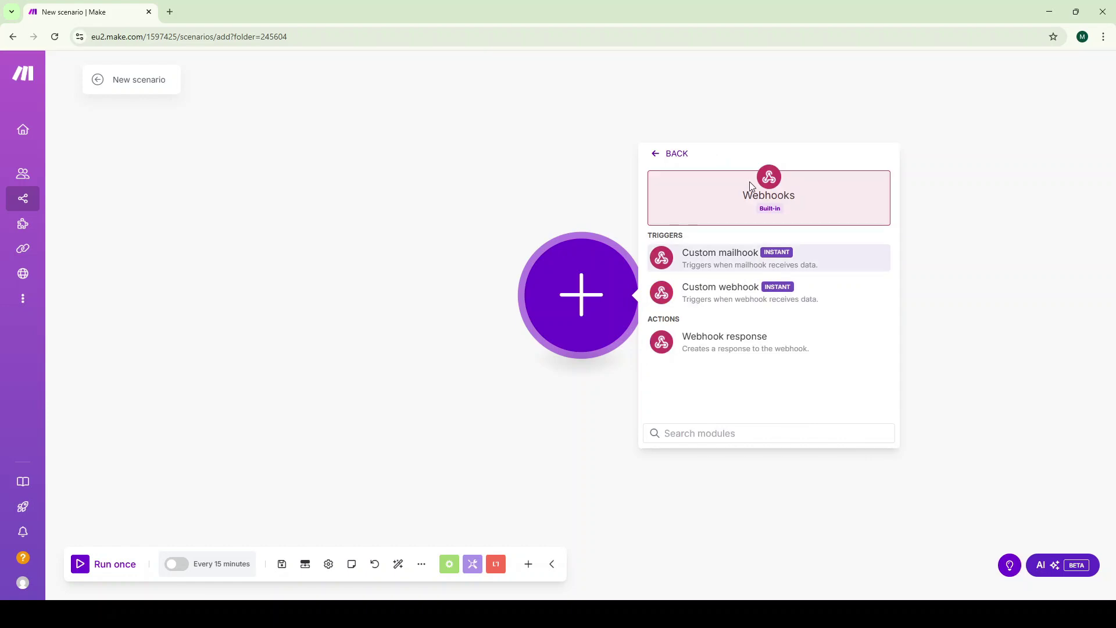
pyautogui.click(724, 300)
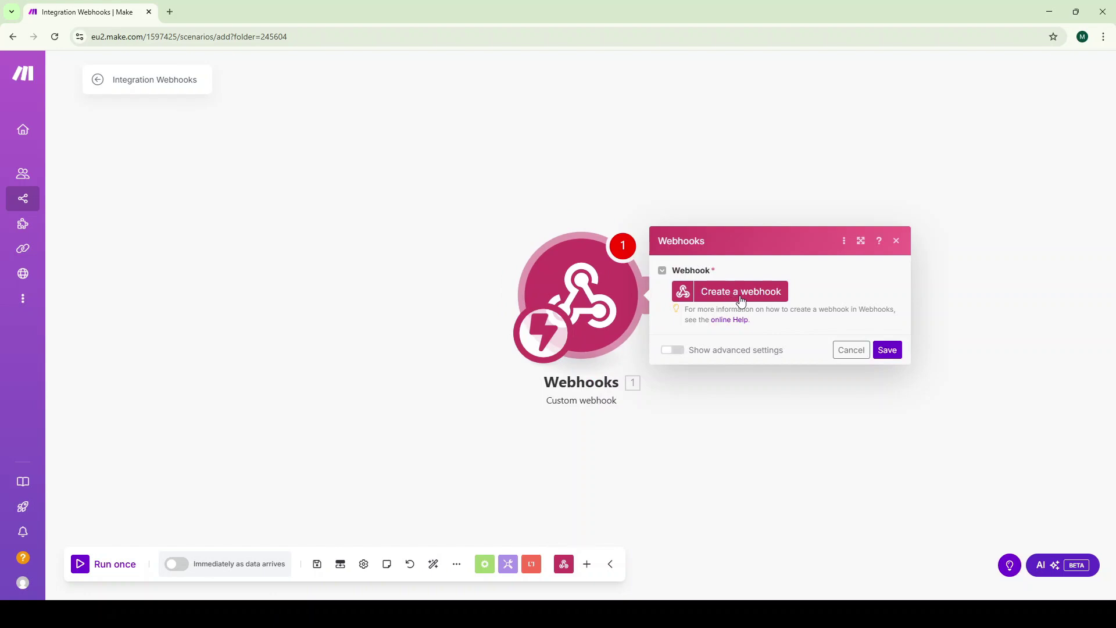
# Create a webhook named 'Your Pure A I - main', copy its address, and save the trigger
pyautogui.click(742, 301)
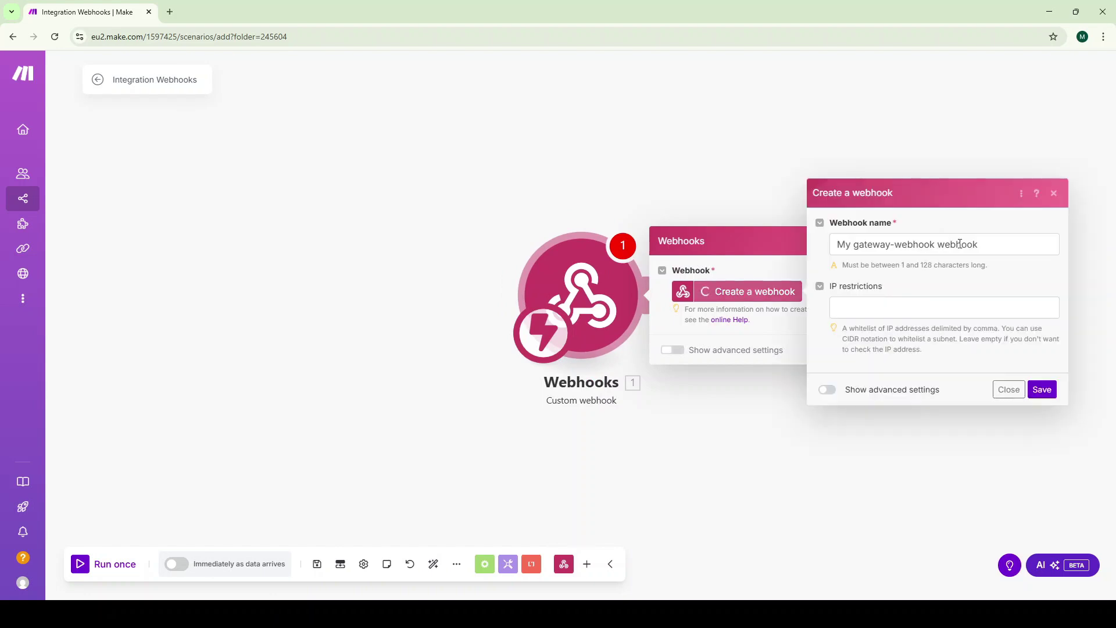
pyautogui.doubleClick(934, 244)
pyautogui.moveTo(934, 244); pyautogui.dragTo(829, 259)
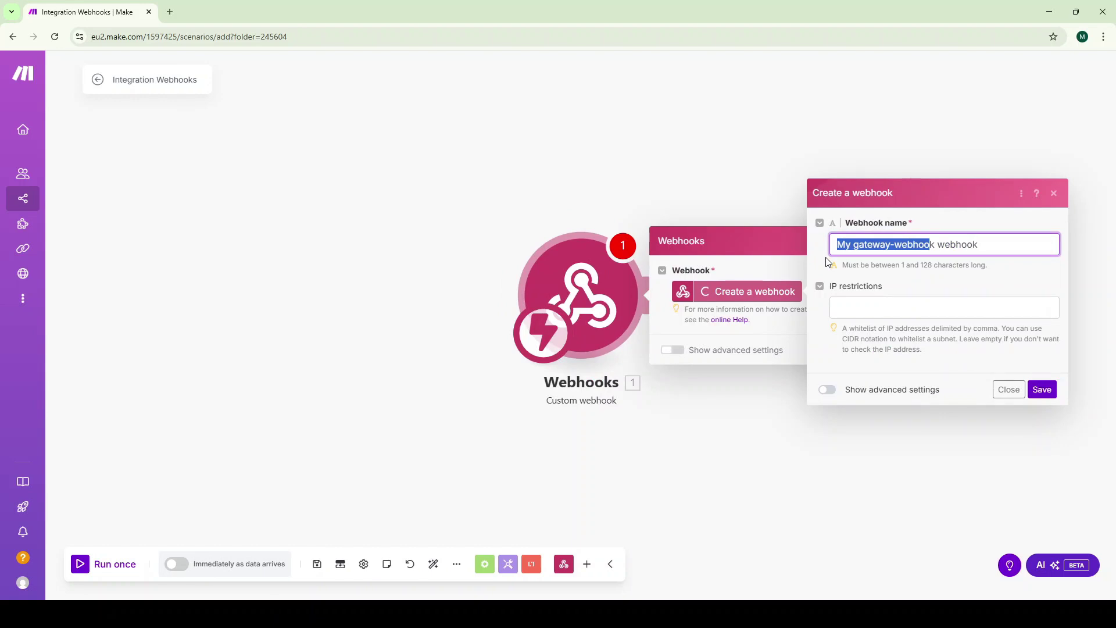
pyautogui.press('BackSpace')
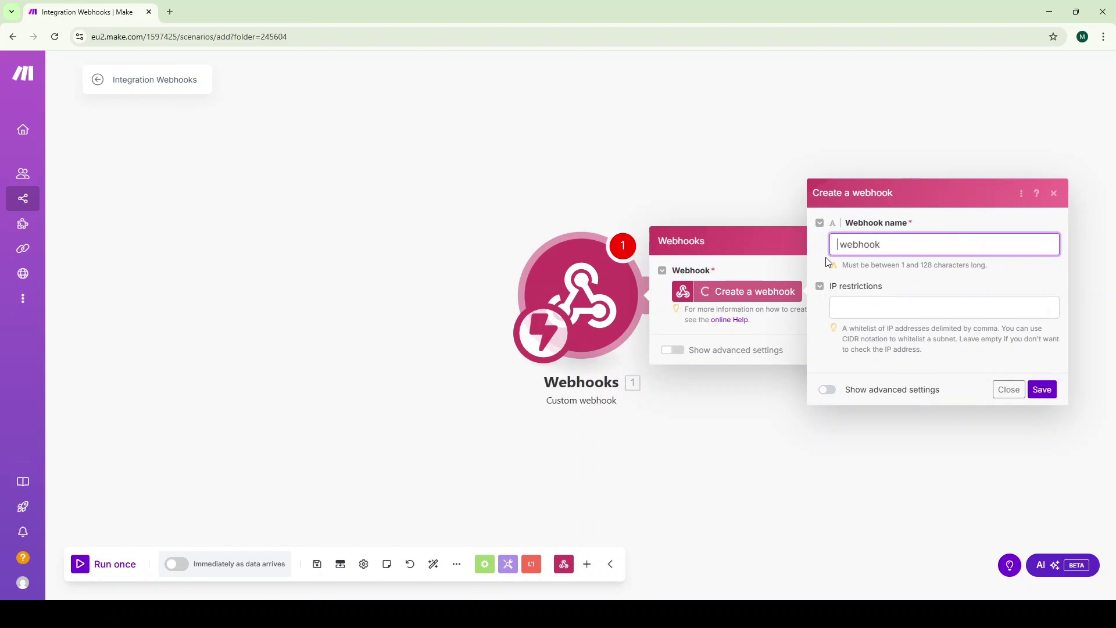
pyautogui.write('Your Pure A I - main')
pyautogui.click(1053, 398)
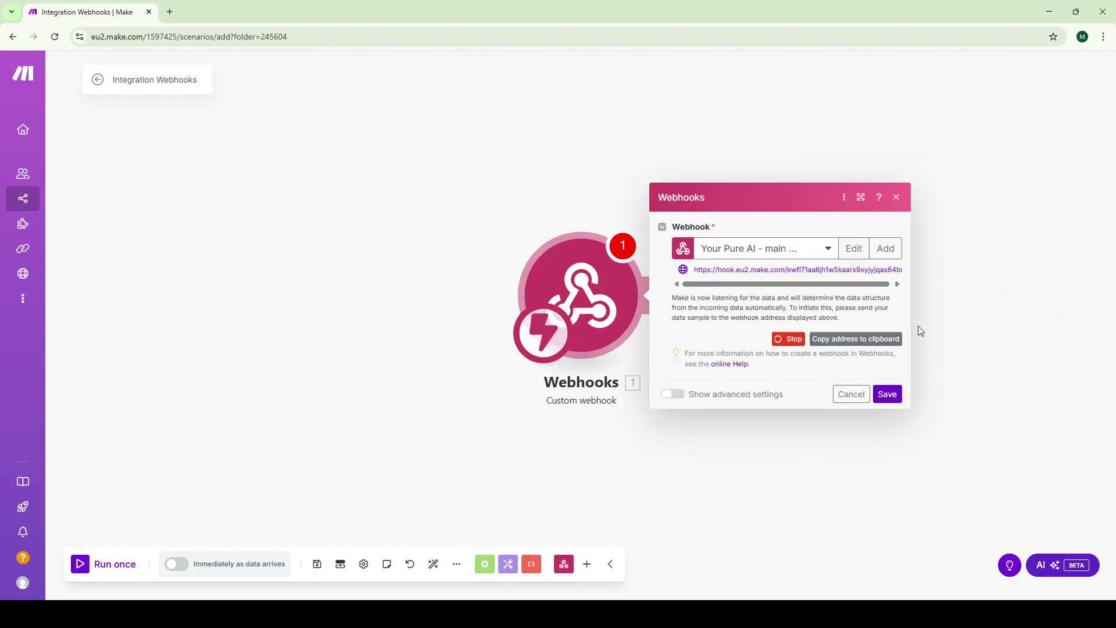
pyautogui.click(853, 342)
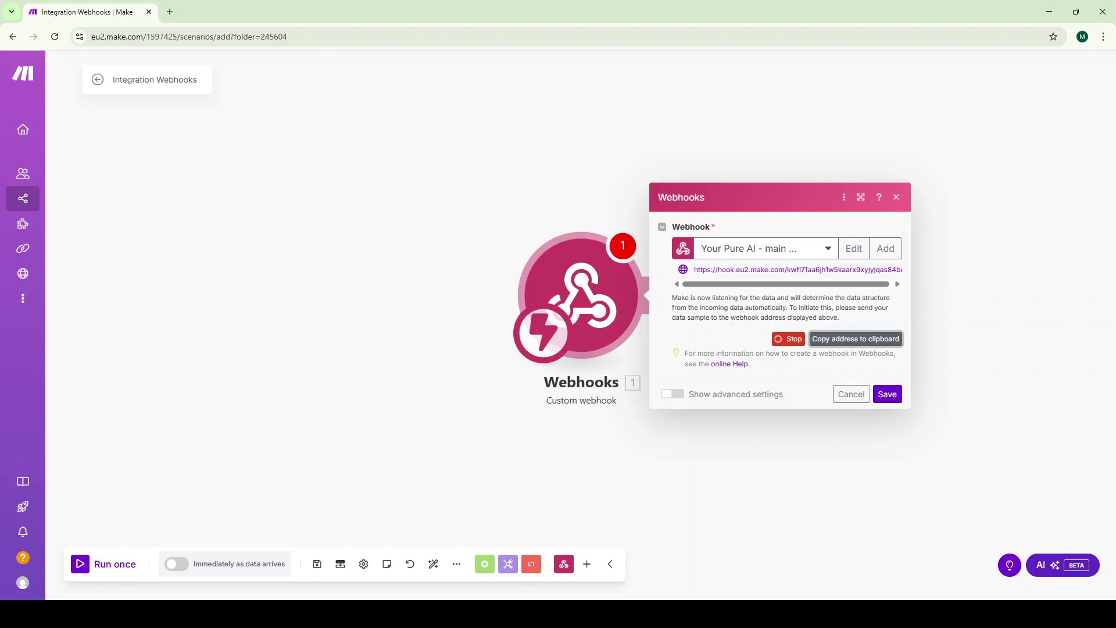
pyautogui.hotkey('alt', 'Tab')
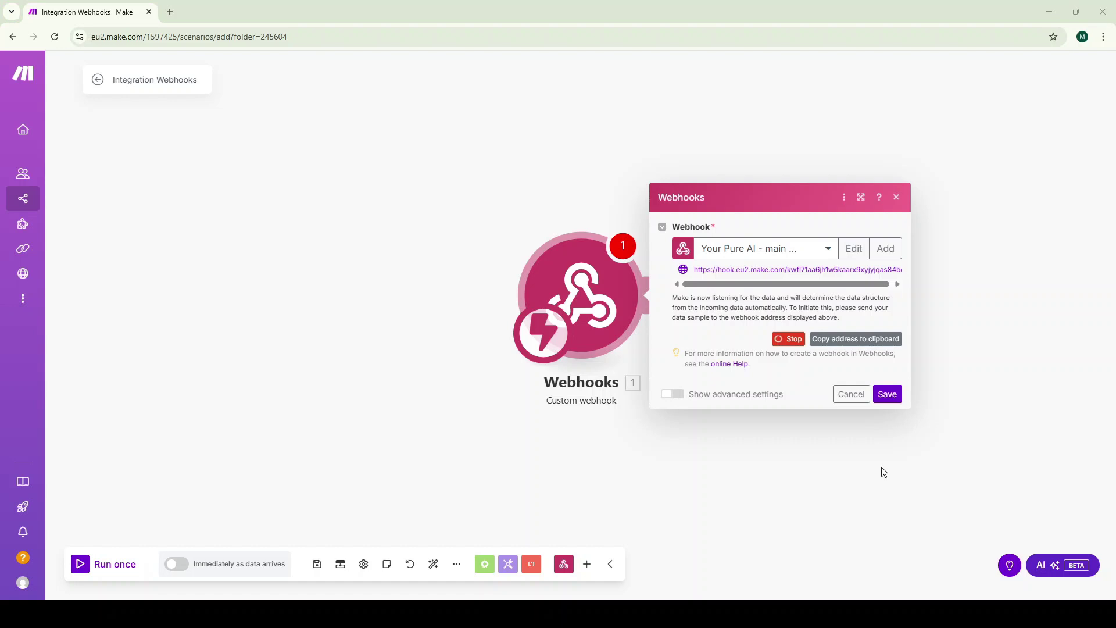
pyautogui.click(887, 395)
# Add a Router after the webhook and spread out the webhook and branch modules
pyautogui.click(657, 295)
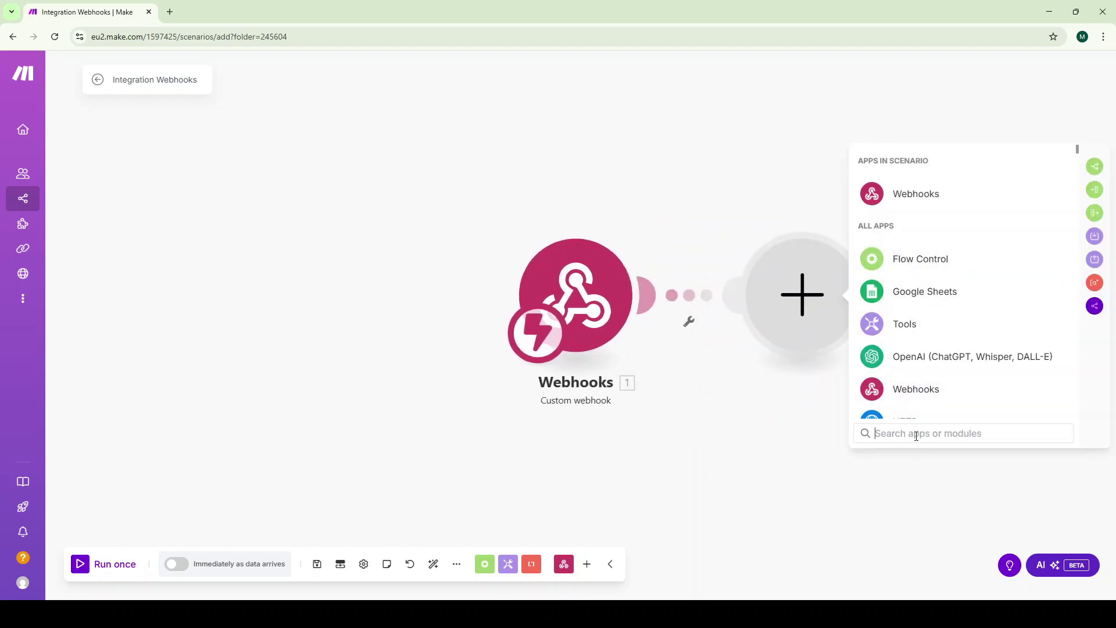
pyautogui.write('router')
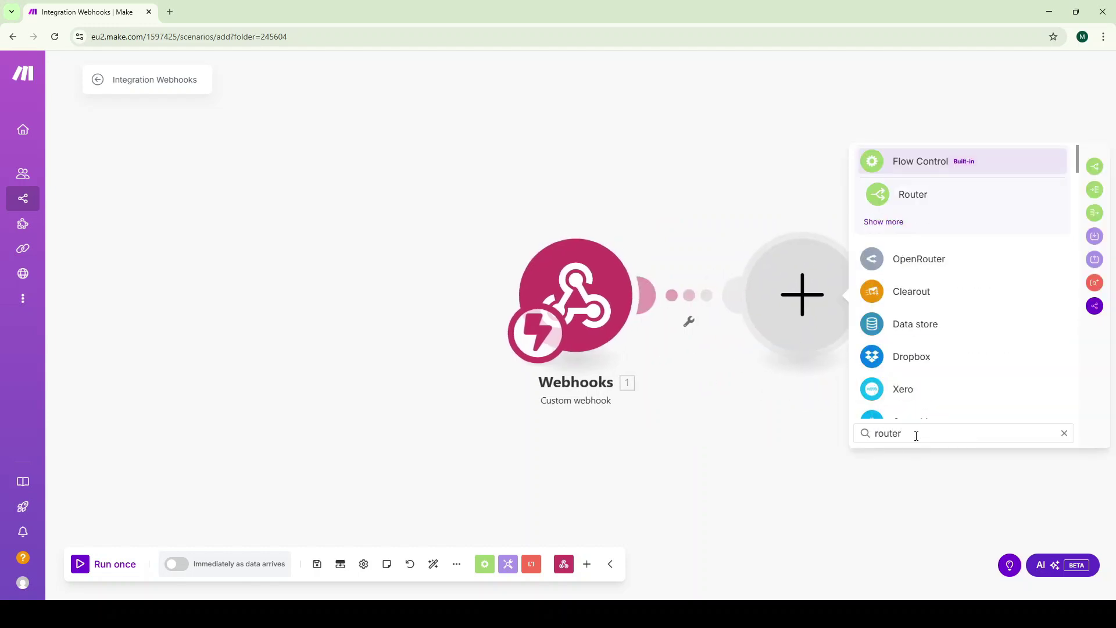
pyautogui.click(917, 208)
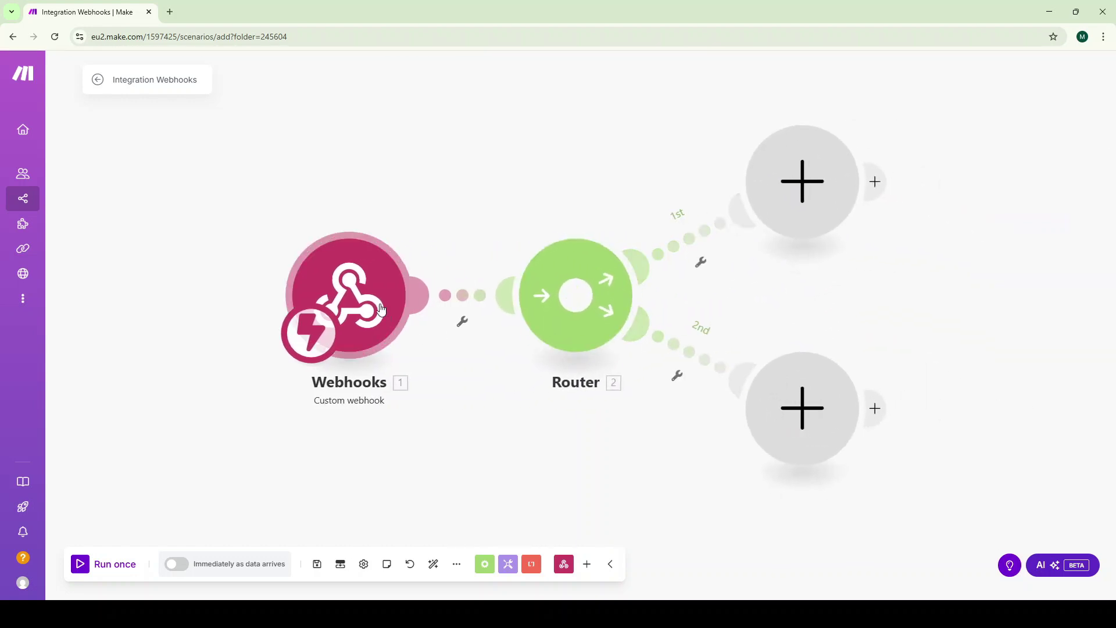
pyautogui.moveTo(380, 308); pyautogui.dragTo(192, 310)
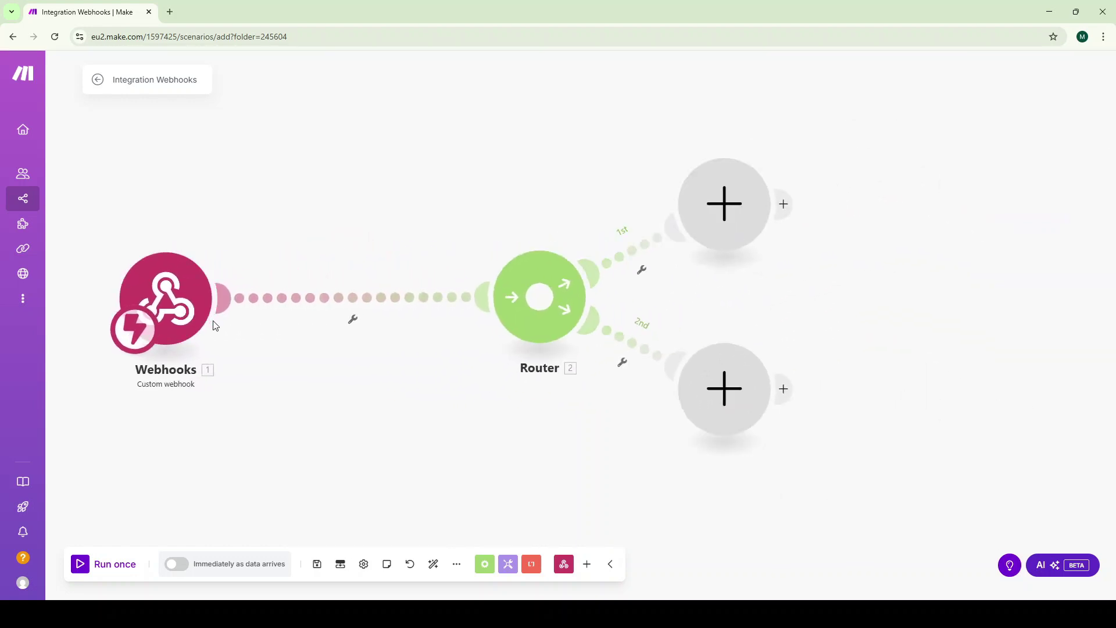
pyautogui.moveTo(709, 214); pyautogui.dragTo(832, 157)
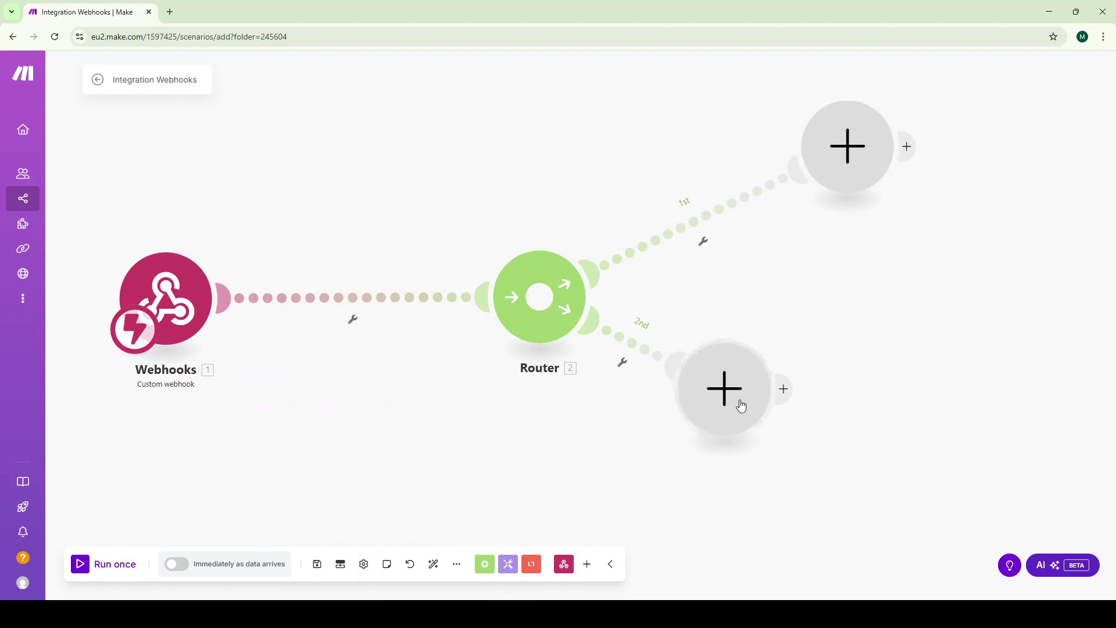
pyautogui.moveTo(746, 413); pyautogui.dragTo(890, 458)
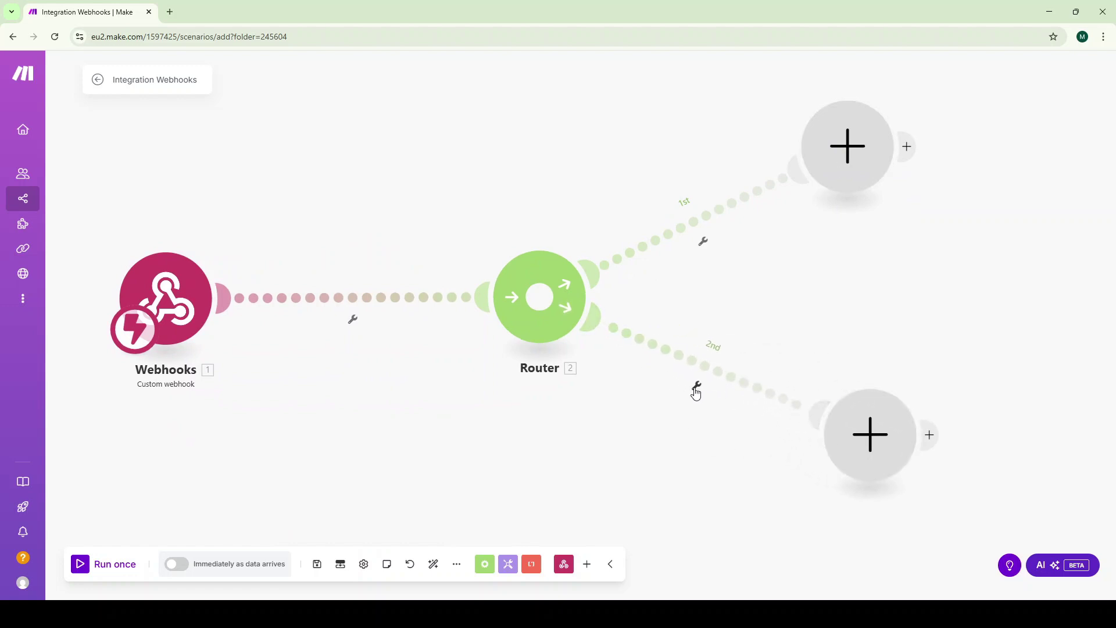
# Add filter 'CHECK API KEY' requiring {{1.userMakeApiKey}} to equal the expected key
pyautogui.click(355, 301)
pyautogui.click(498, 246)
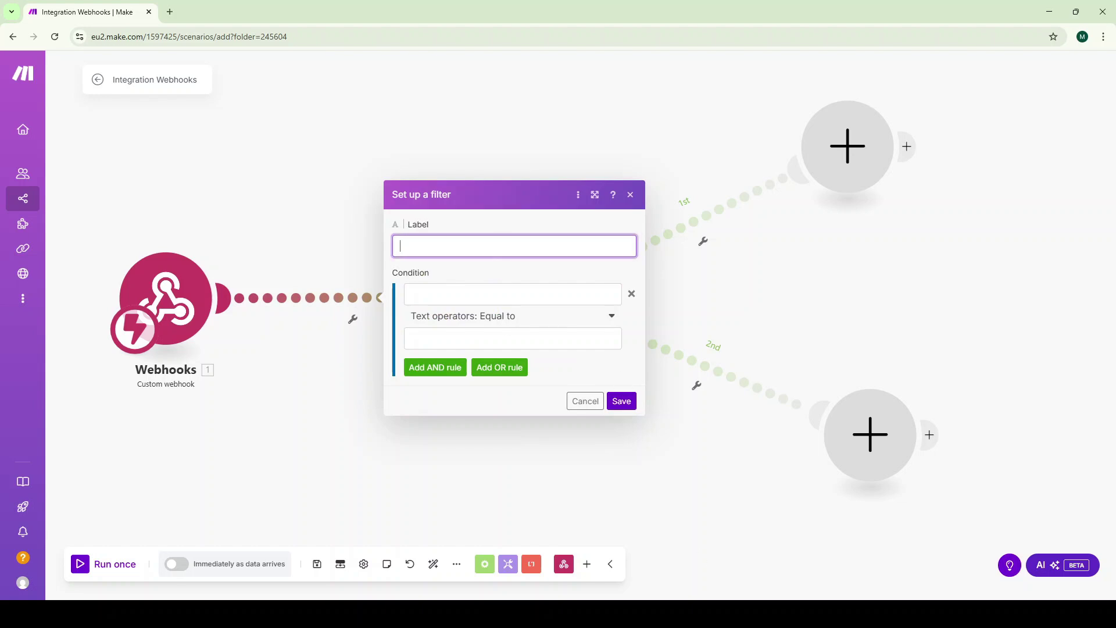
pyautogui.hotkey('ctrl', 'v')
pyautogui.click(487, 294)
pyautogui.write('{{')
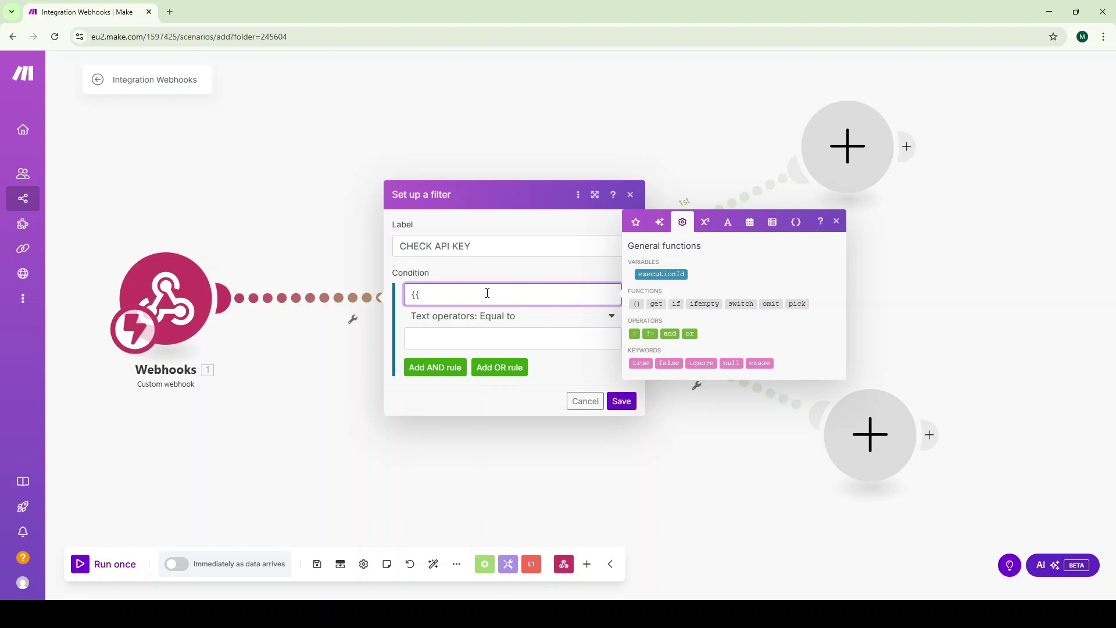
pyautogui.write('1.userMakeApiKey}}')
pyautogui.click(507, 338)
pyautogui.hotkey('ctrl', 'v')
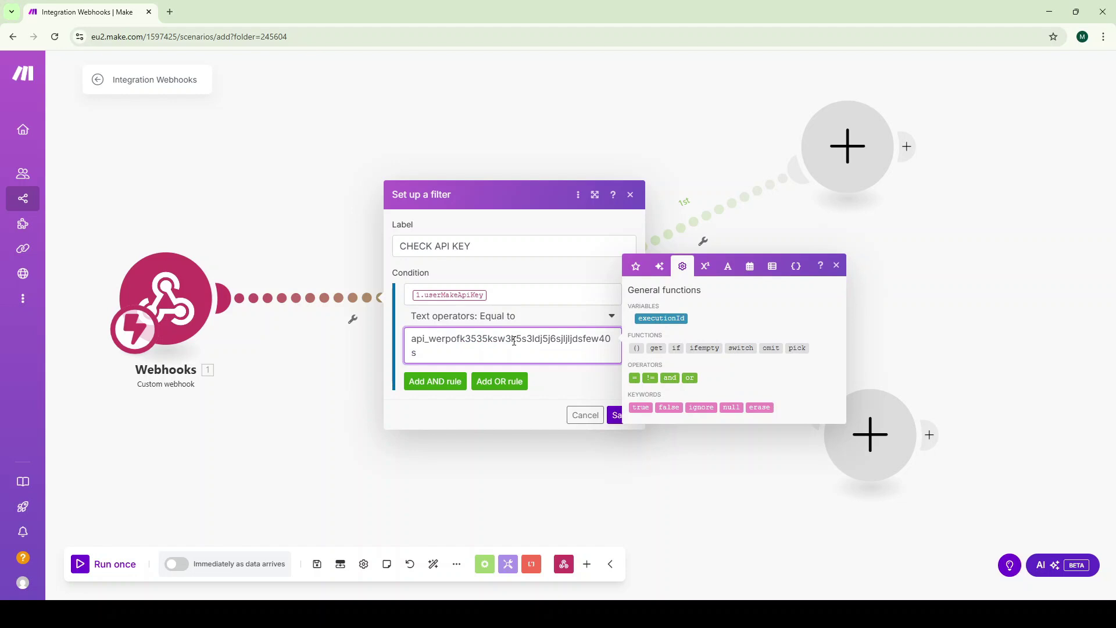
pyautogui.click(837, 266)
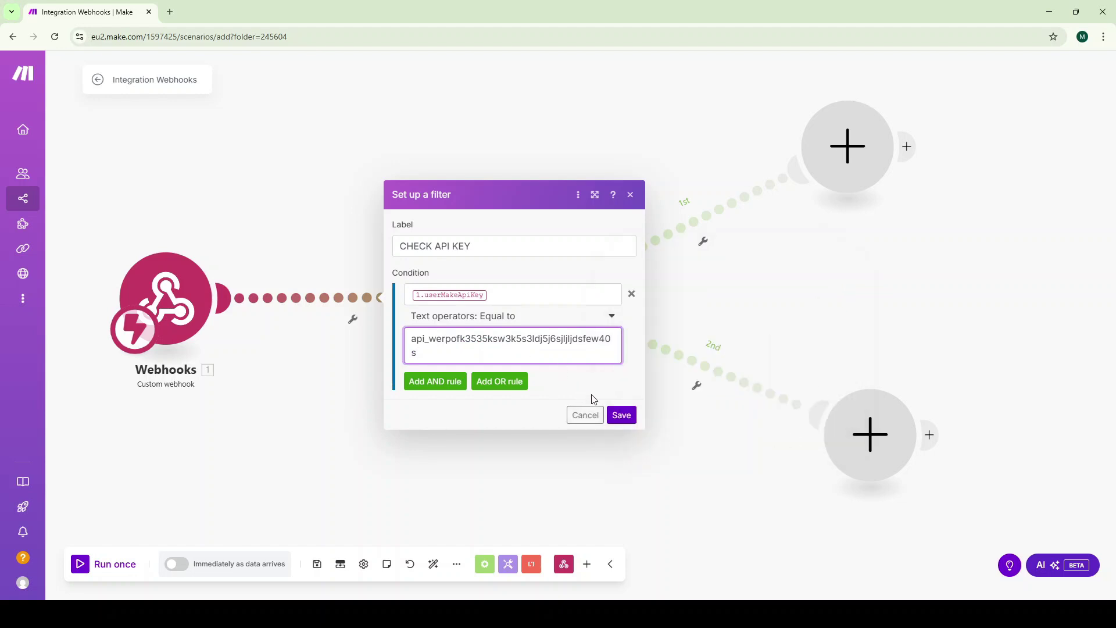
pyautogui.click(621, 416)
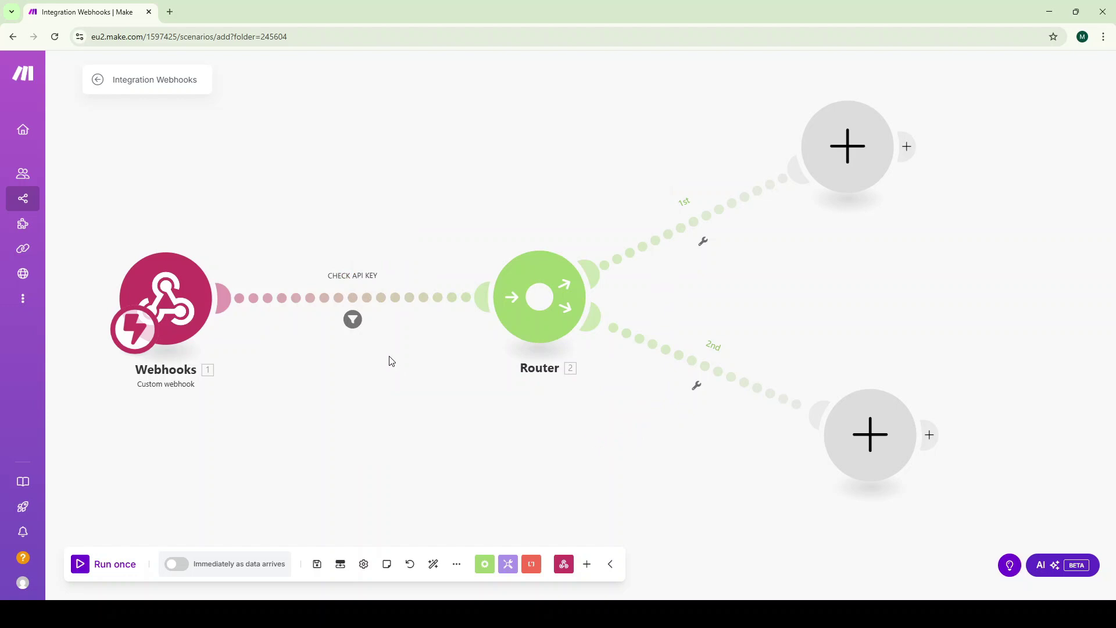
# Add a Google Calendar Create an Event module to the router's first route
pyautogui.click(848, 146)
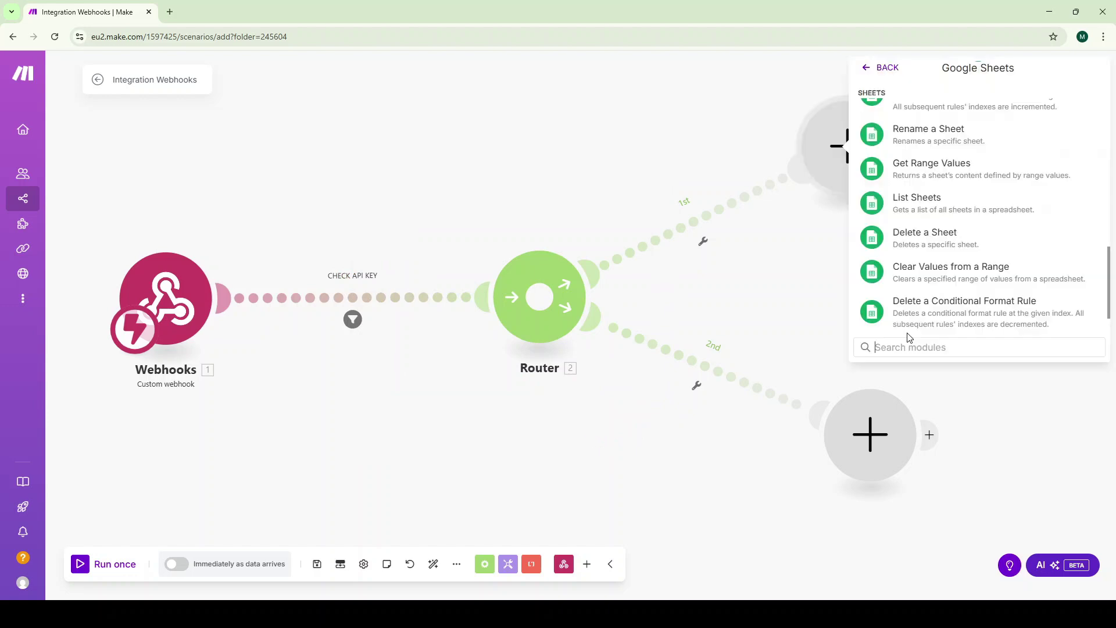
pyautogui.write('google')
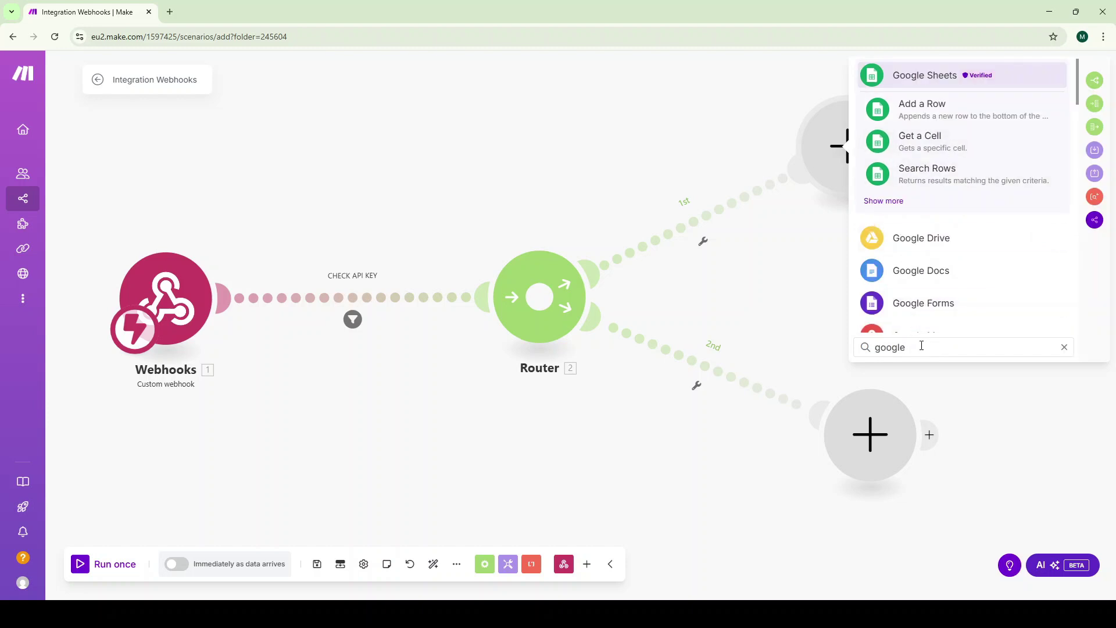
pyautogui.write(' calendar')
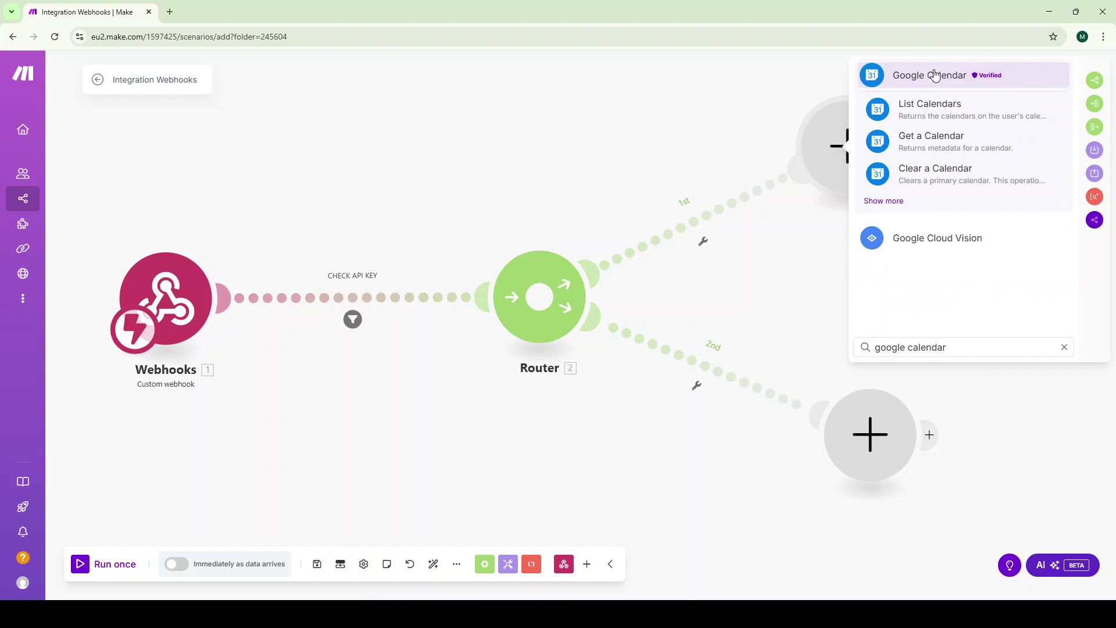
pyautogui.click(934, 75)
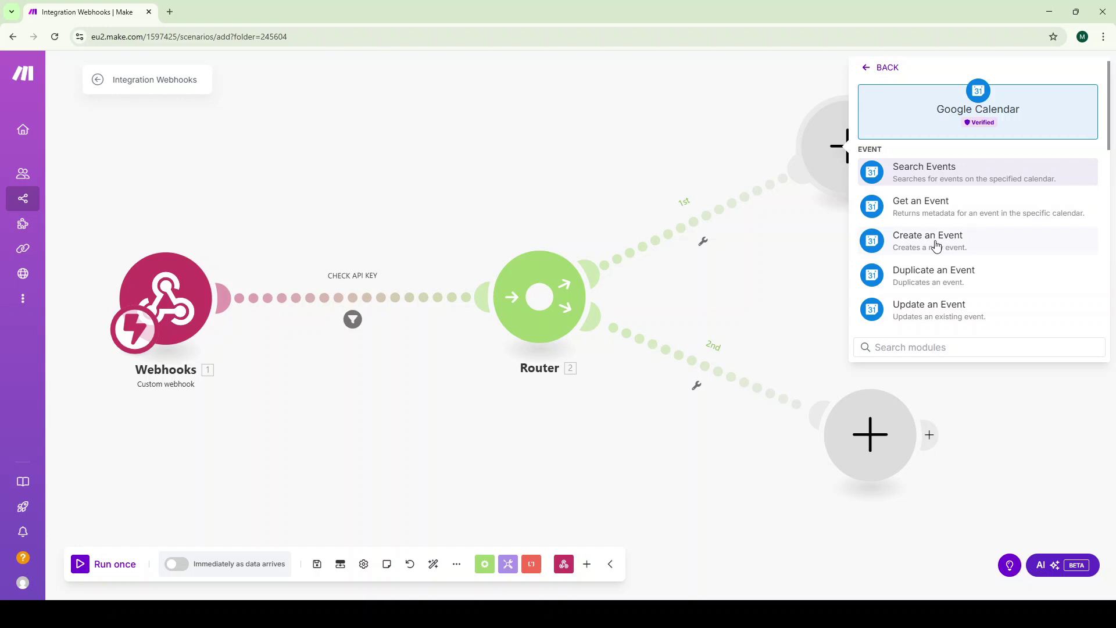
pyautogui.click(976, 246)
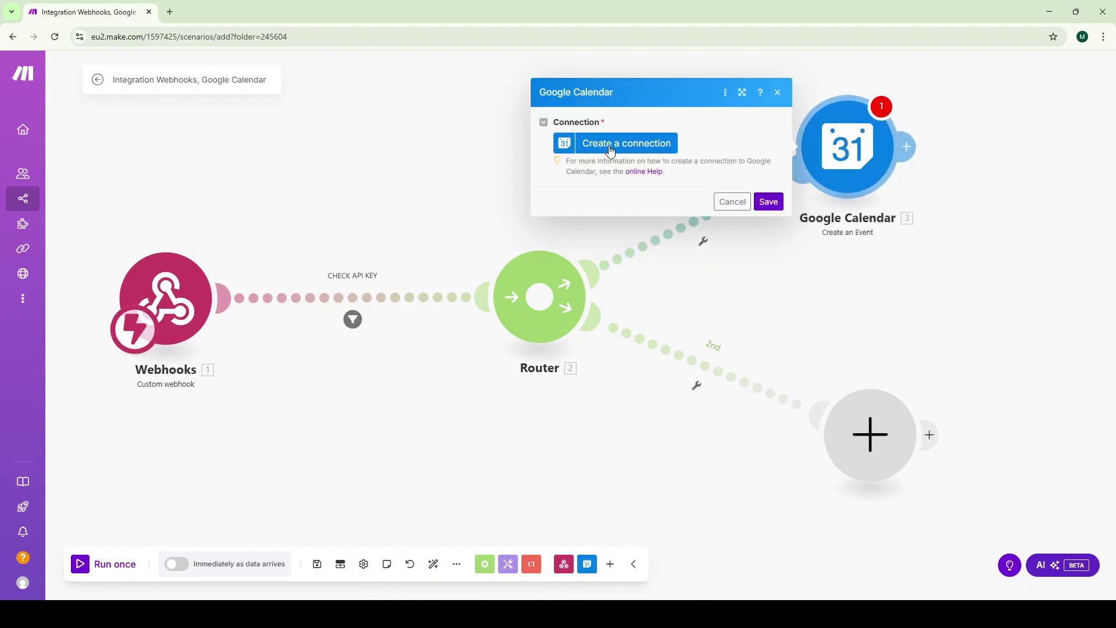
# Create a connection named 'Your Pure AI - Google connection' and authorize it with Google
pyautogui.click(611, 150)
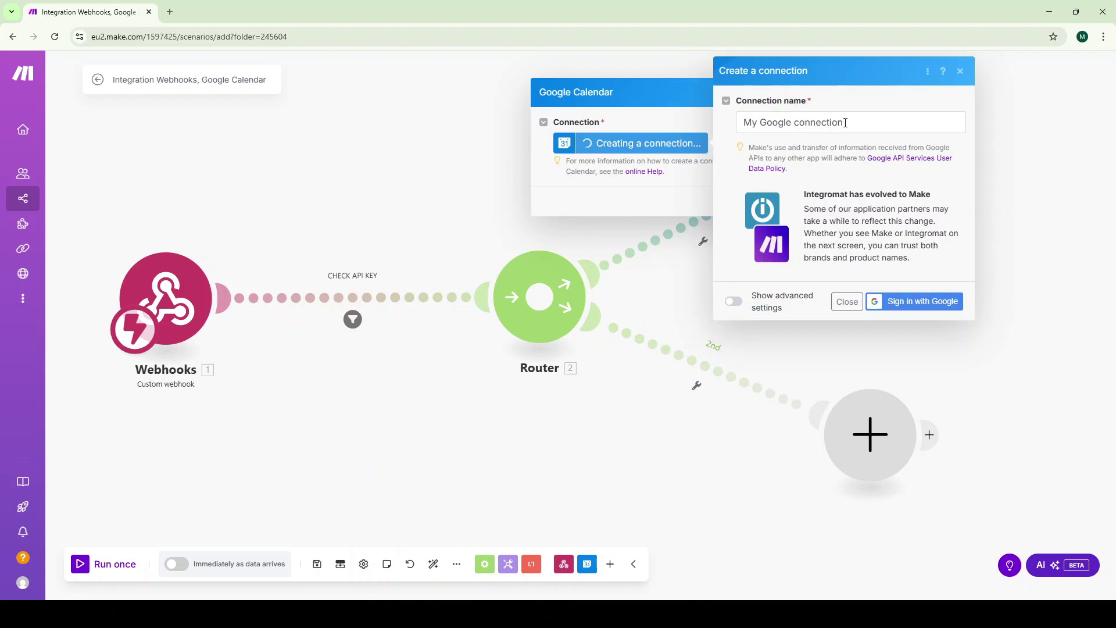
pyautogui.moveTo(846, 123); pyautogui.dragTo(738, 123)
pyautogui.write('You')
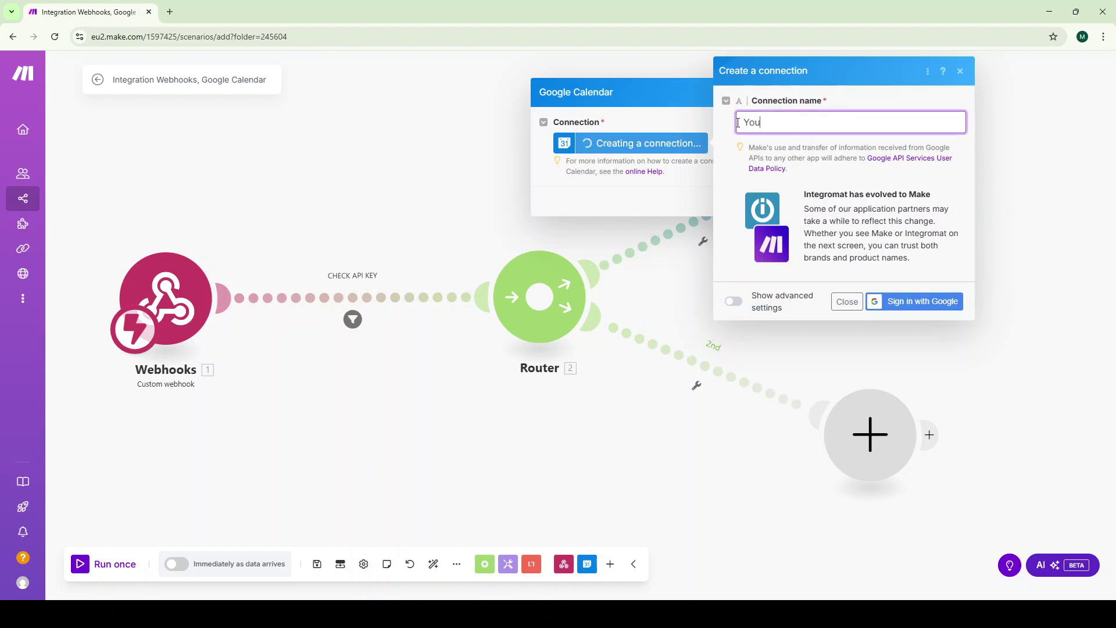
pyautogui.write('r Pure AI - Google connection')
pyautogui.click(910, 308)
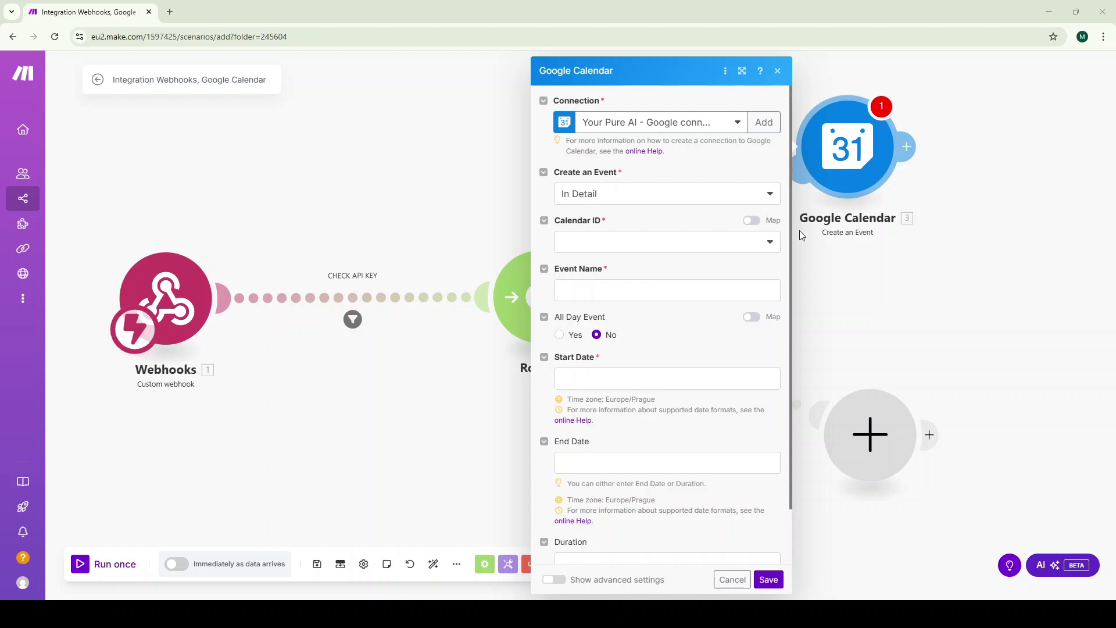
# Use the primary calendar, Event Name {{1.data.title}}, Start Date {{1.data.date}}{{1.data.time}}
pyautogui.click(771, 243)
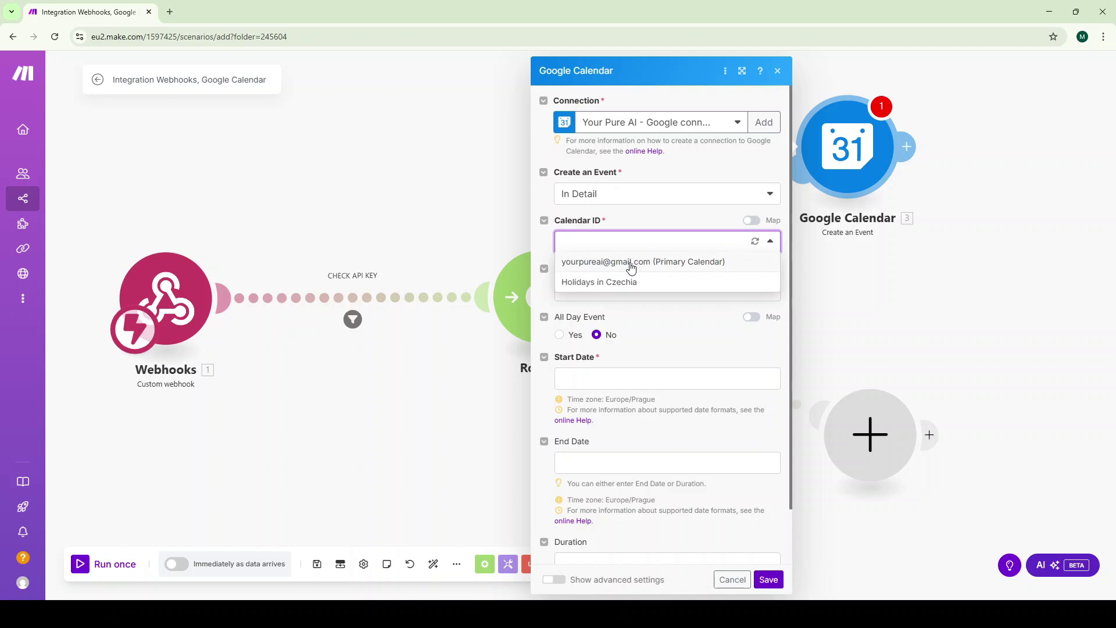
pyautogui.click(632, 266)
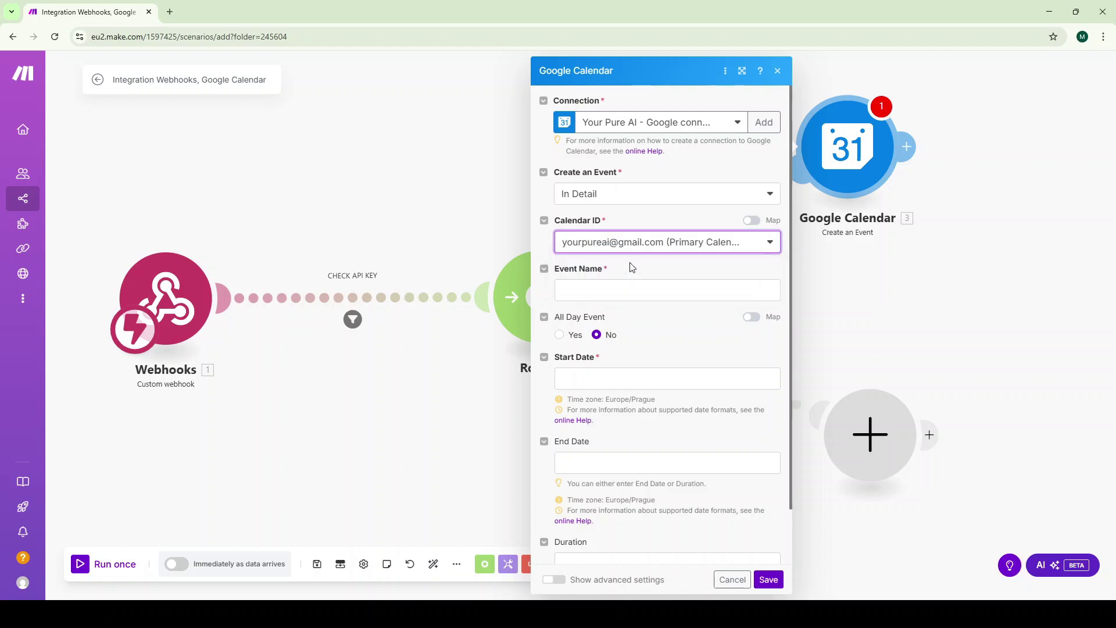
pyautogui.click(644, 294)
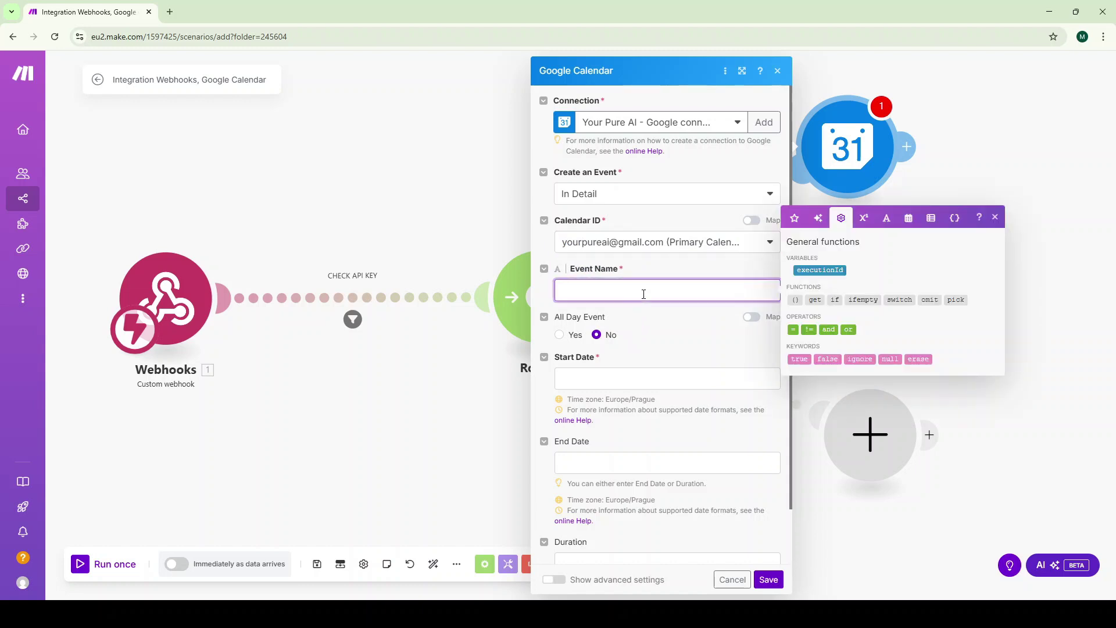
pyautogui.write('{{1.')
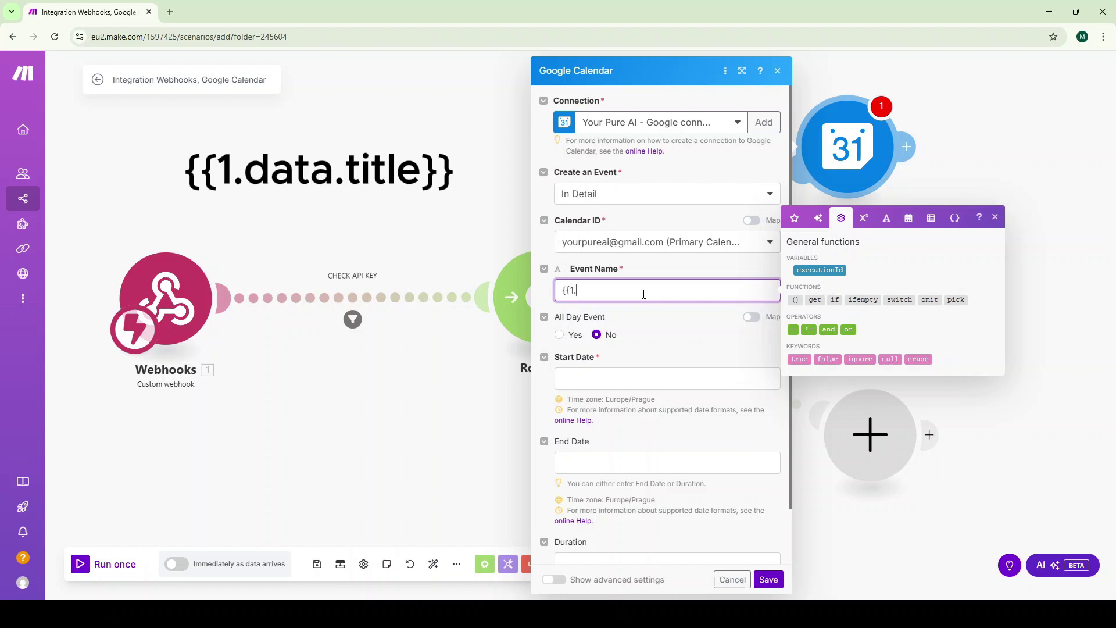
pyautogui.write('data.title}}')
pyautogui.click(623, 379)
pyautogui.write('{{1.data.date')
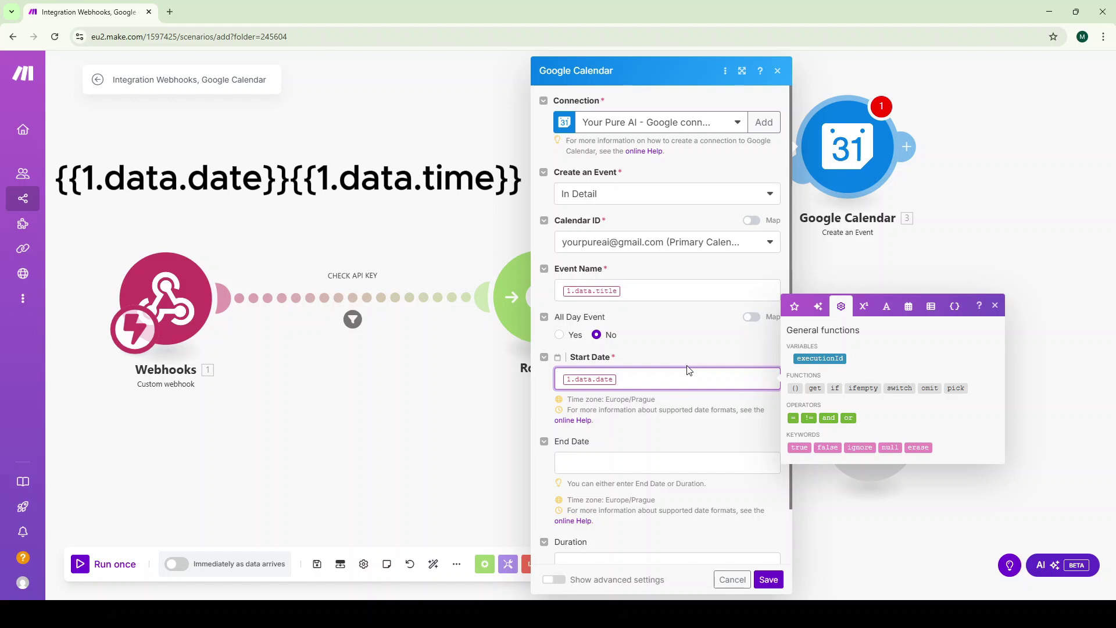
pyautogui.write('}}{{')
pyautogui.write('1.data.time}}')
# Set the event duration to 01:00 and show the advanced settings
pyautogui.scroll(-1, 657, 502)
pyautogui.click(658, 502)
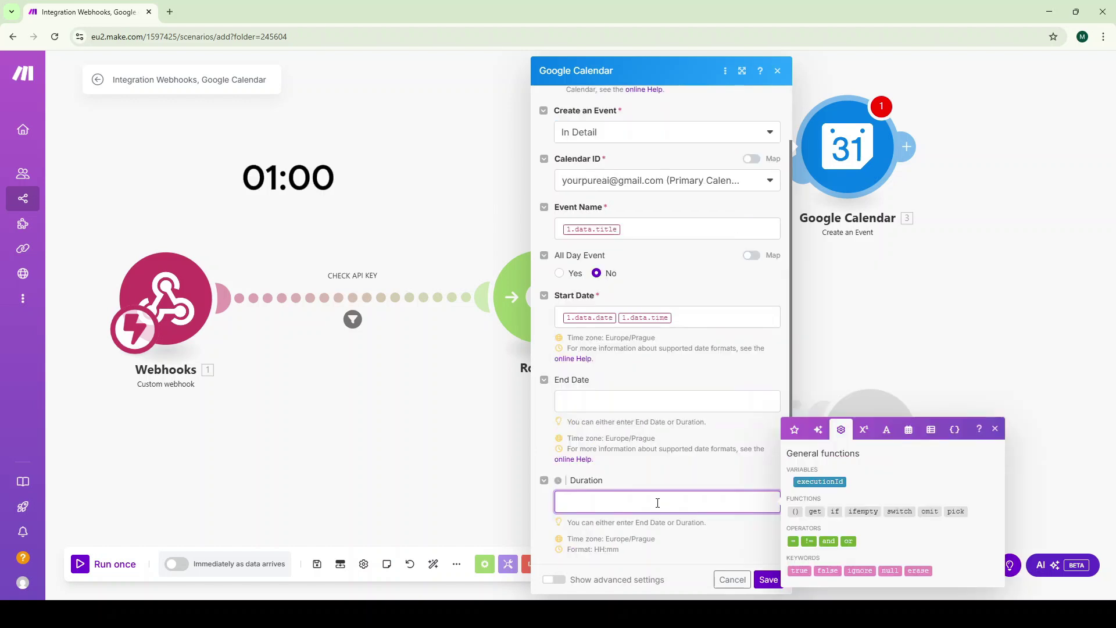
pyautogui.write('01:00')
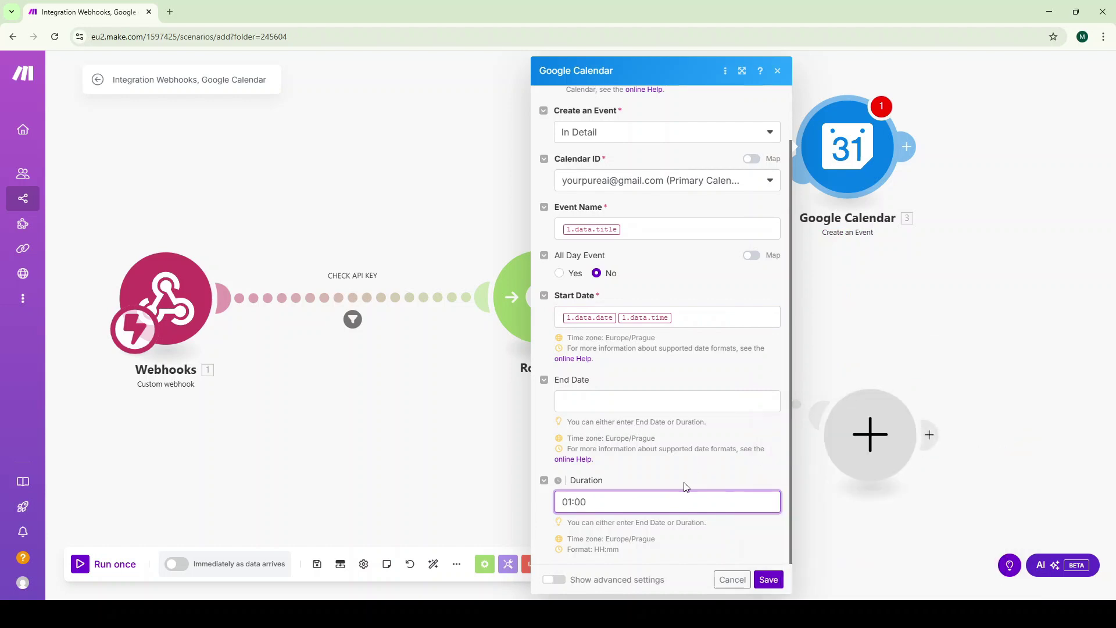
pyautogui.click(555, 579)
# Add two pop-up reminders with minutes mapped to {{1.data.reminder1}} and {{1.data.reminder2}}
pyautogui.scroll(-5, 622, 408)
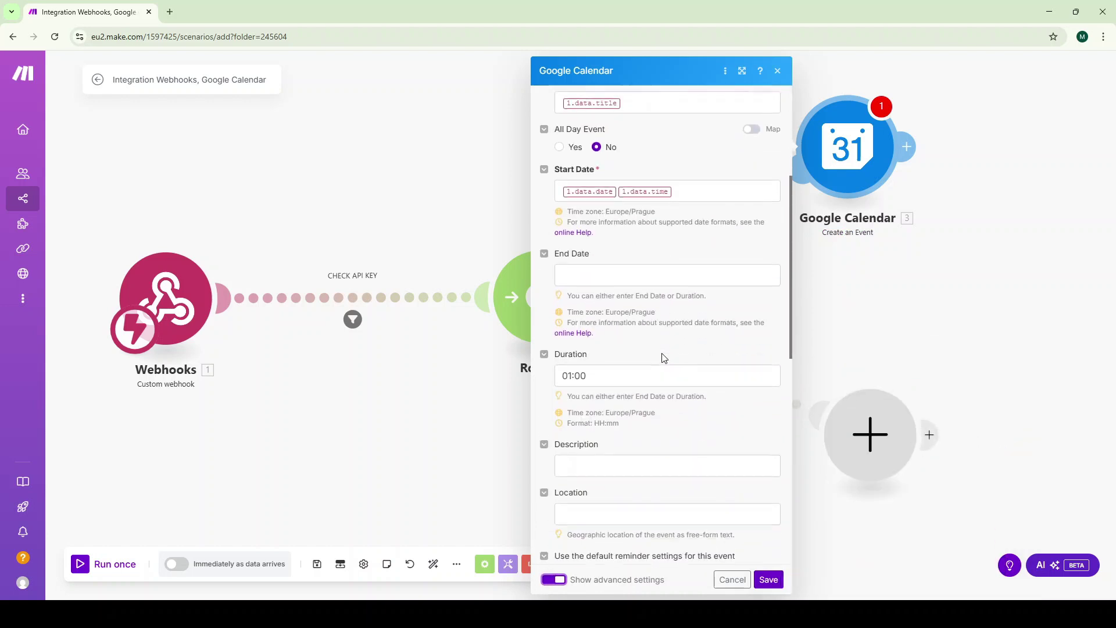
pyautogui.scroll(-2, 622, 417)
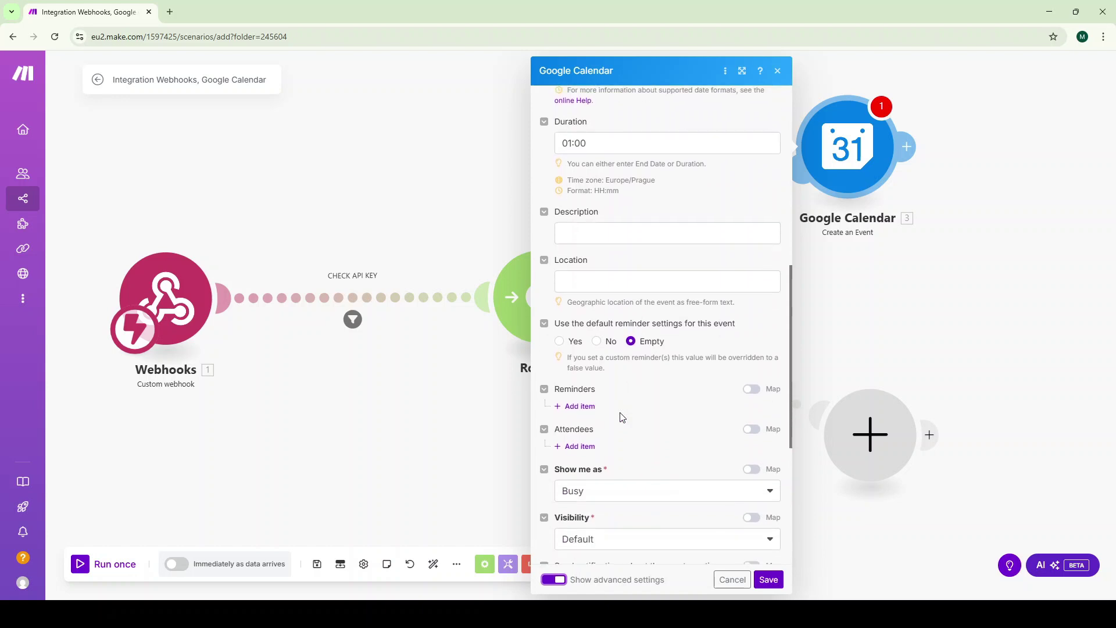
pyautogui.click(582, 407)
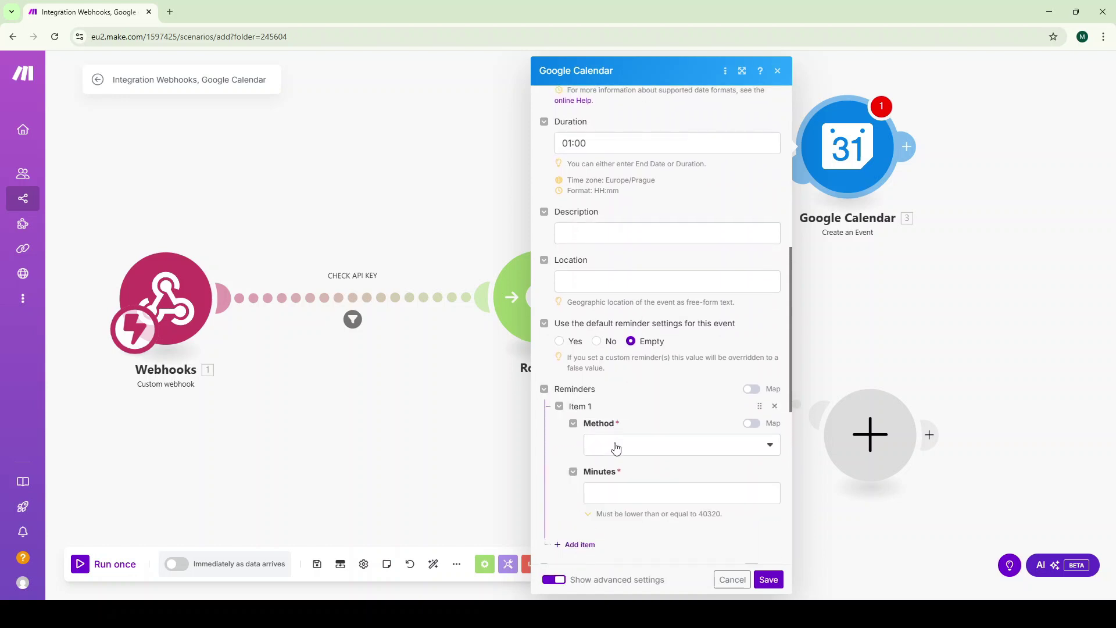
pyautogui.click(617, 447)
pyautogui.click(619, 466)
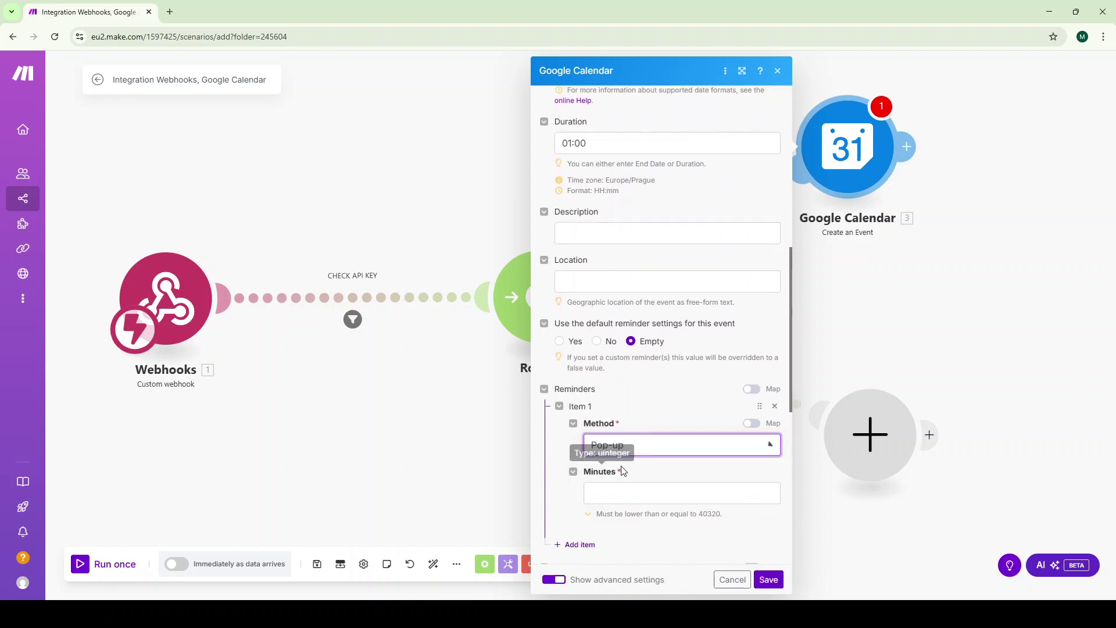
pyautogui.click(664, 496)
pyautogui.write('{{1.da')
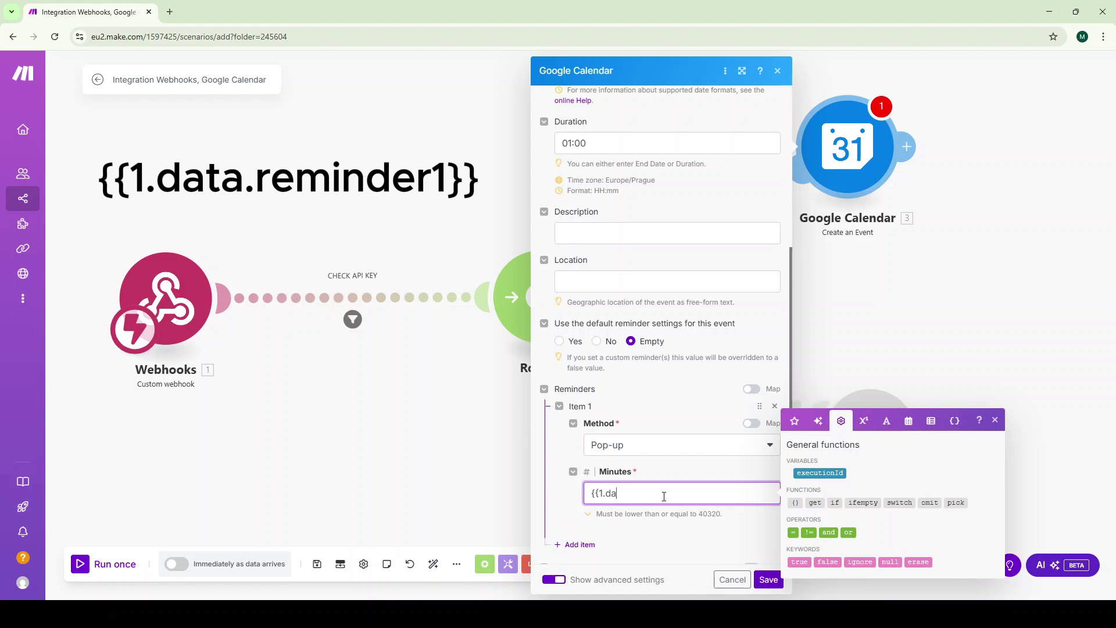
pyautogui.write('ta.reminder1}}')
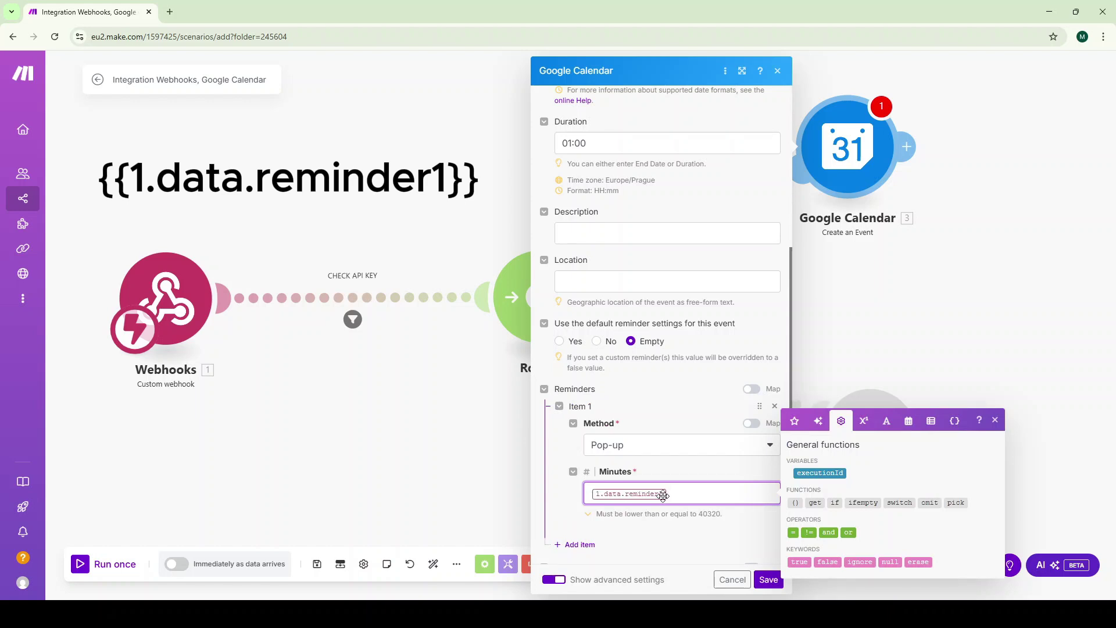
pyautogui.click(558, 407)
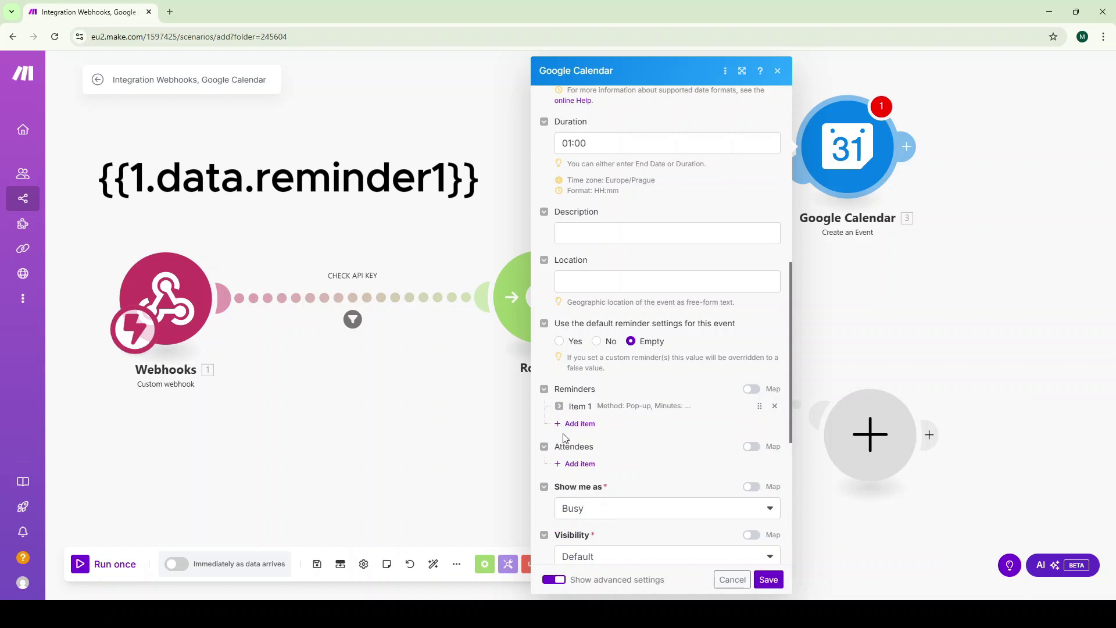
pyautogui.click(578, 424)
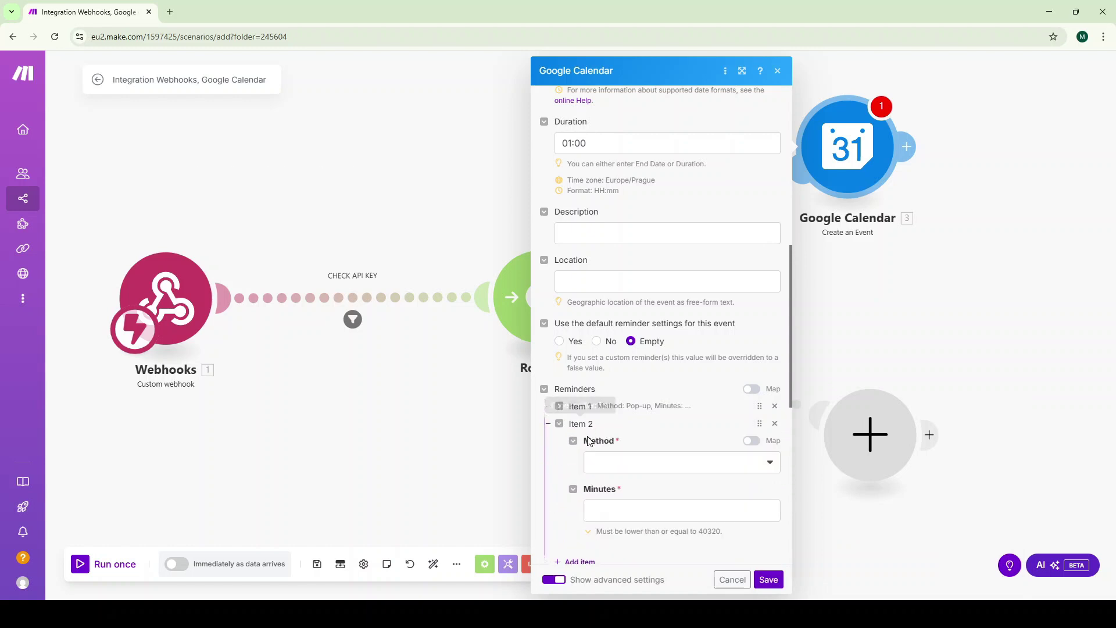
pyautogui.click(606, 460)
pyautogui.click(617, 480)
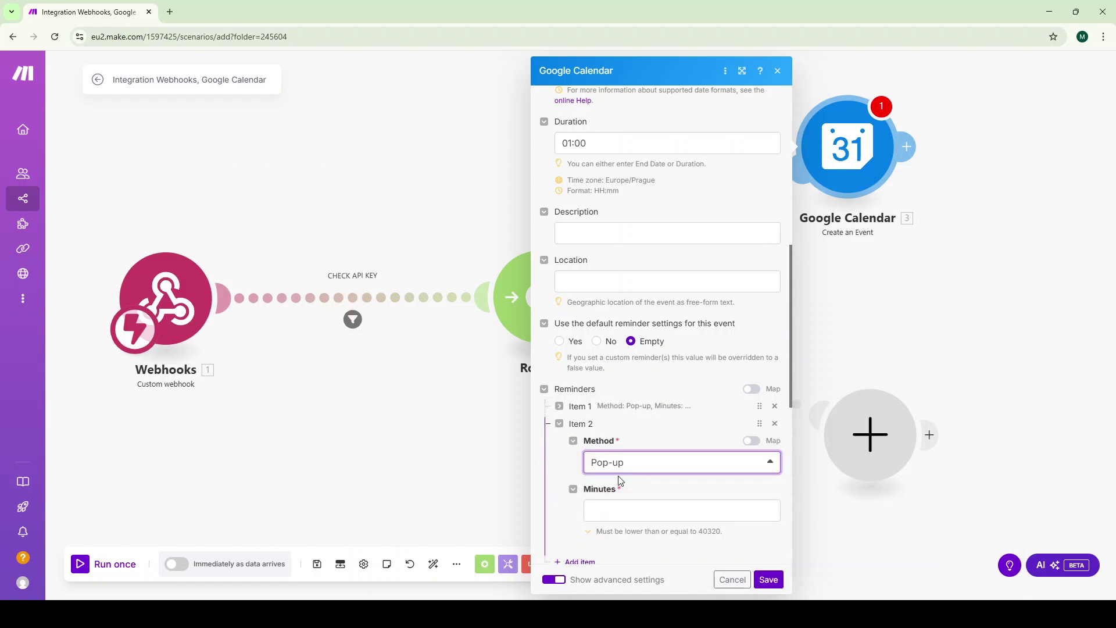
pyautogui.click(619, 511)
pyautogui.write('{{1.da')
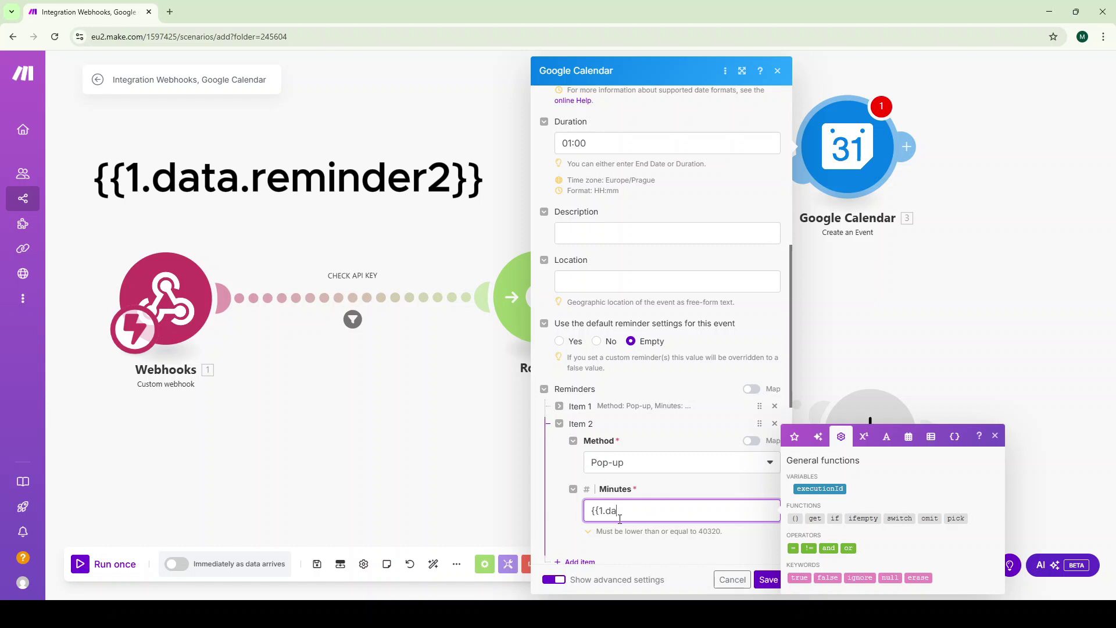
pyautogui.write('ta.reminder2}}')
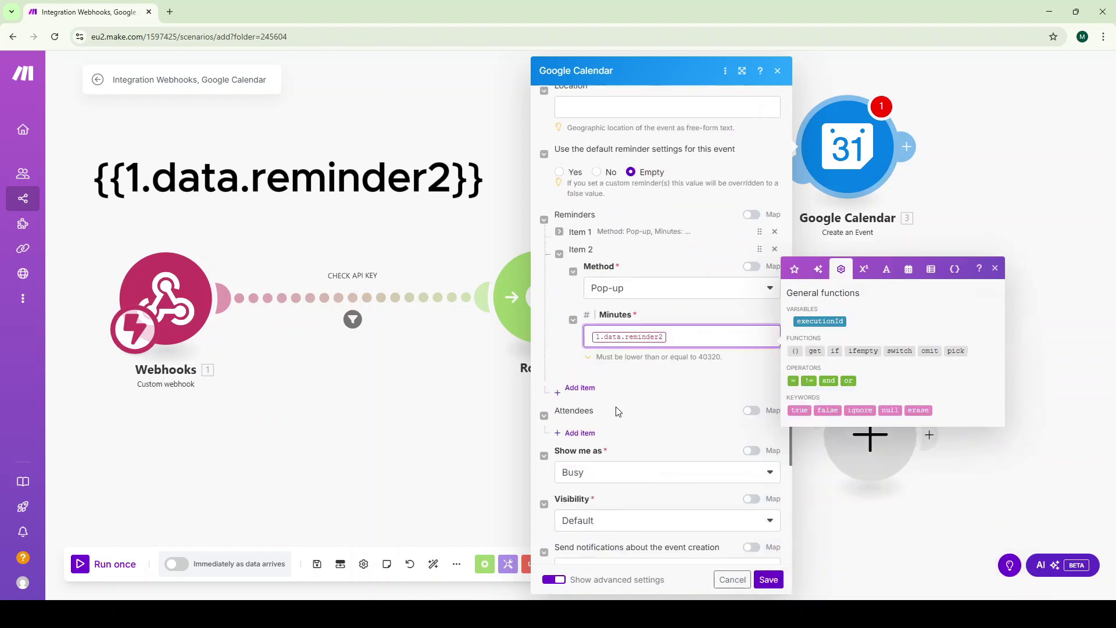
# Add a third pop-up reminder with minutes mapped to {{1.data.reminder3}}
pyautogui.scroll(-3, 616, 406)
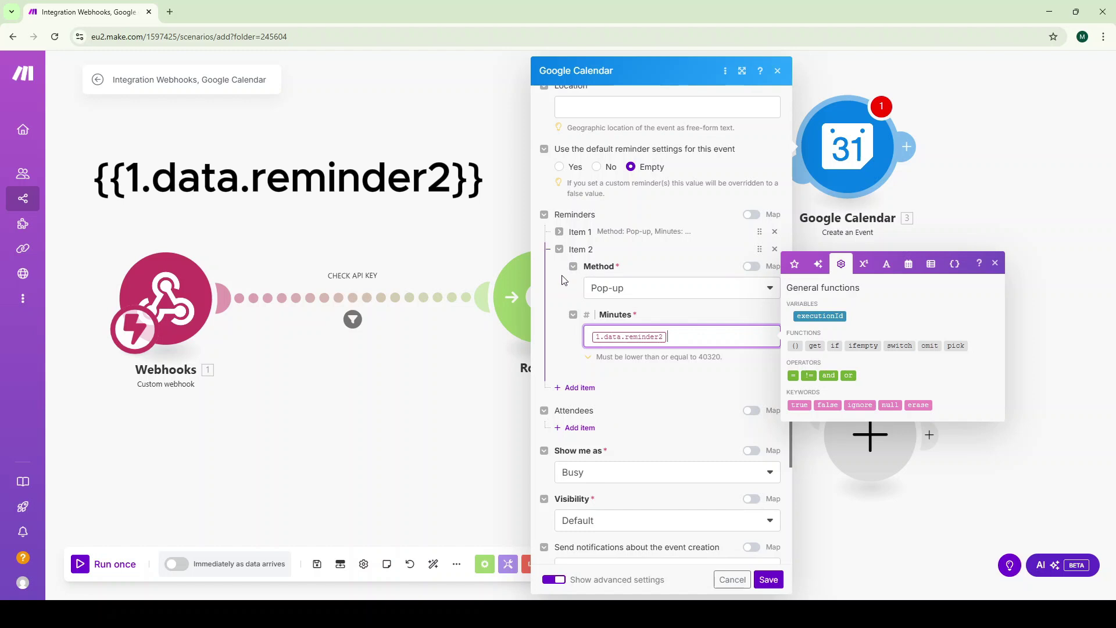
pyautogui.click(559, 250)
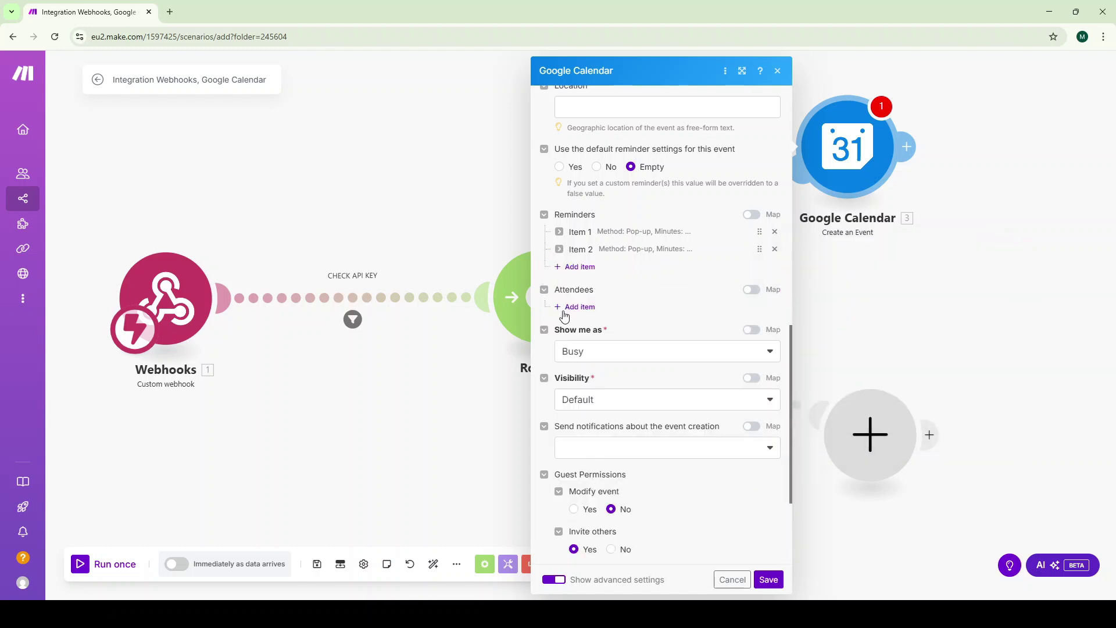
pyautogui.click(575, 267)
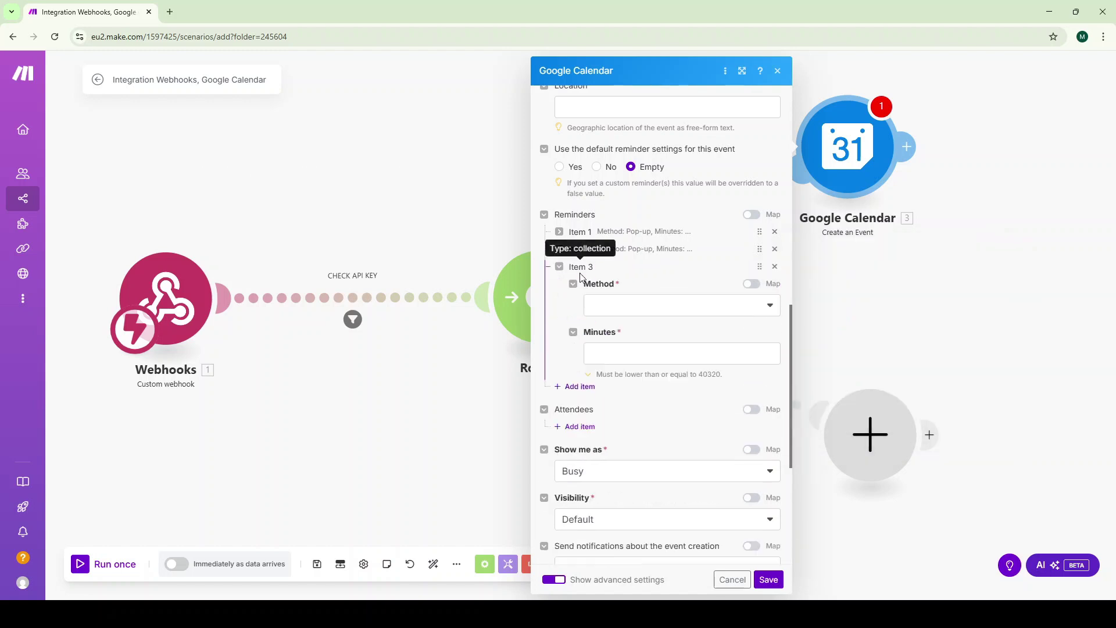
pyautogui.click(612, 308)
pyautogui.click(616, 345)
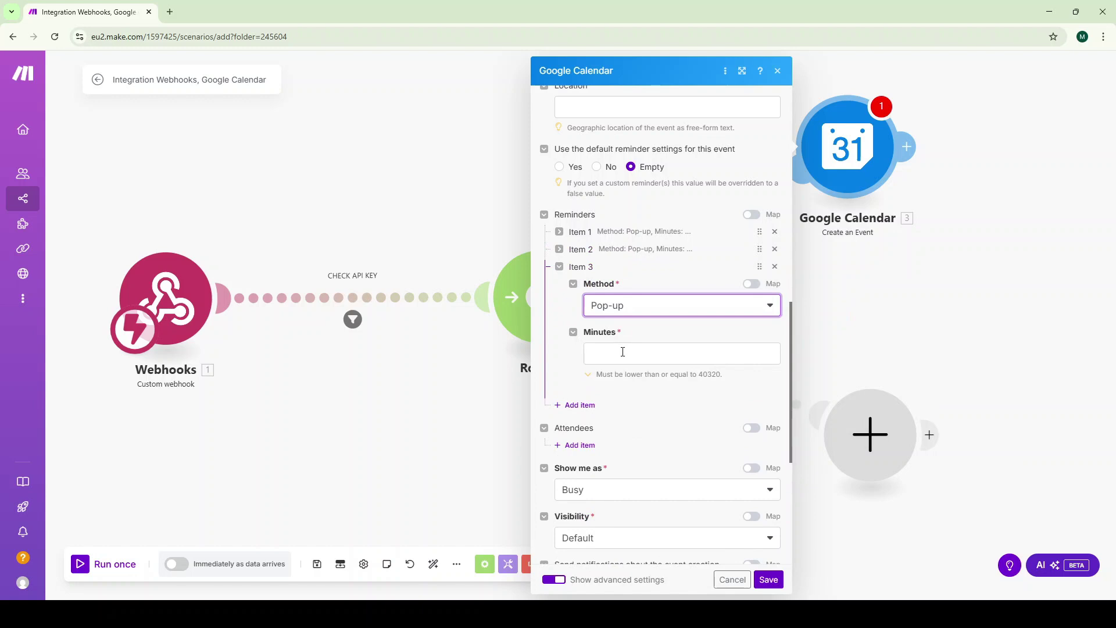
pyautogui.click(622, 352)
pyautogui.write('{{1')
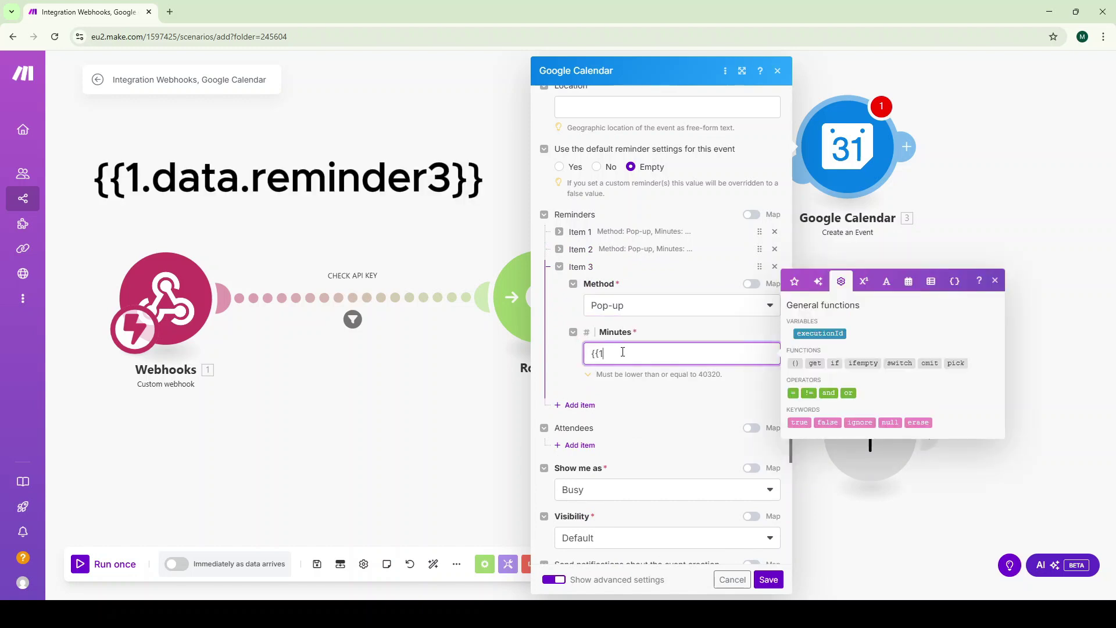
pyautogui.write('.data.reminder3}}')
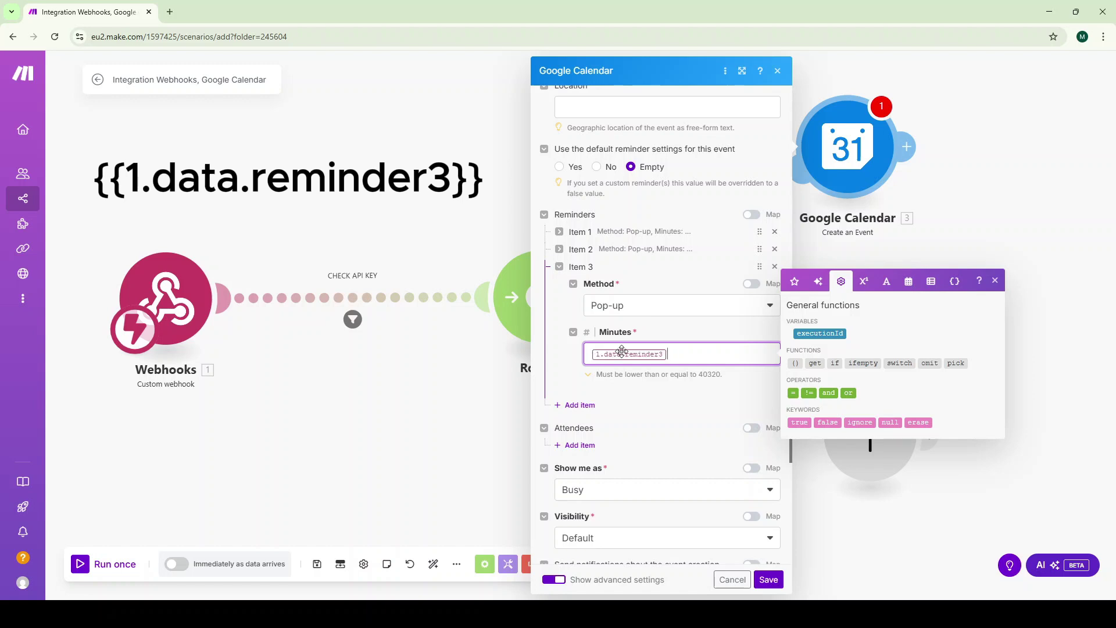
pyautogui.click(544, 216)
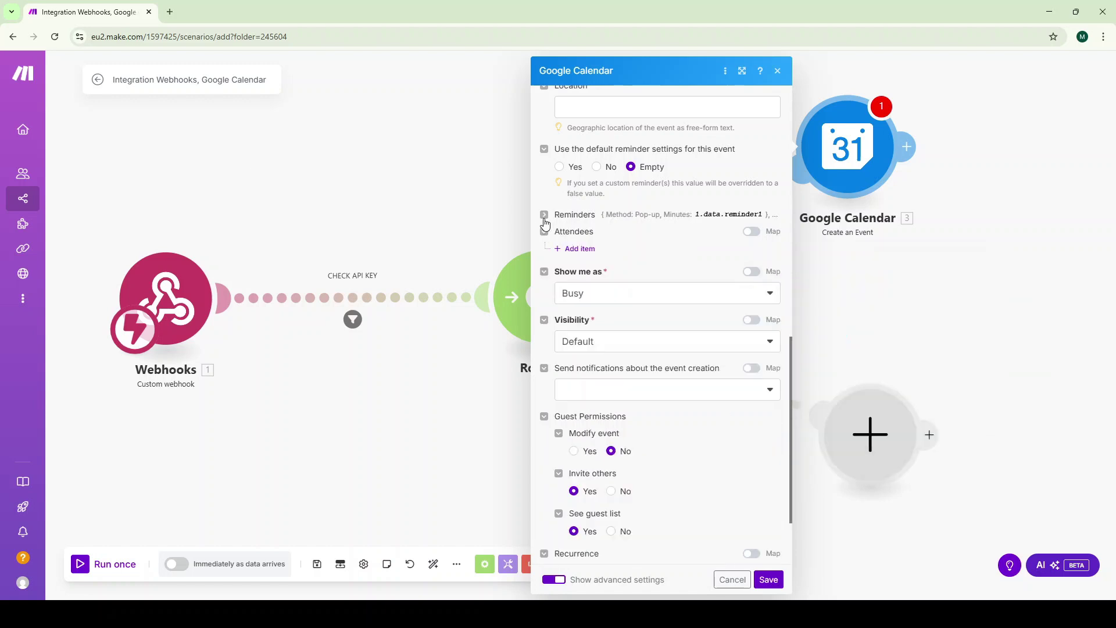
# Map a Recurrence item to {{1.data.recurrence}} and save the Create an Event module
pyautogui.scroll(-2, 605, 314)
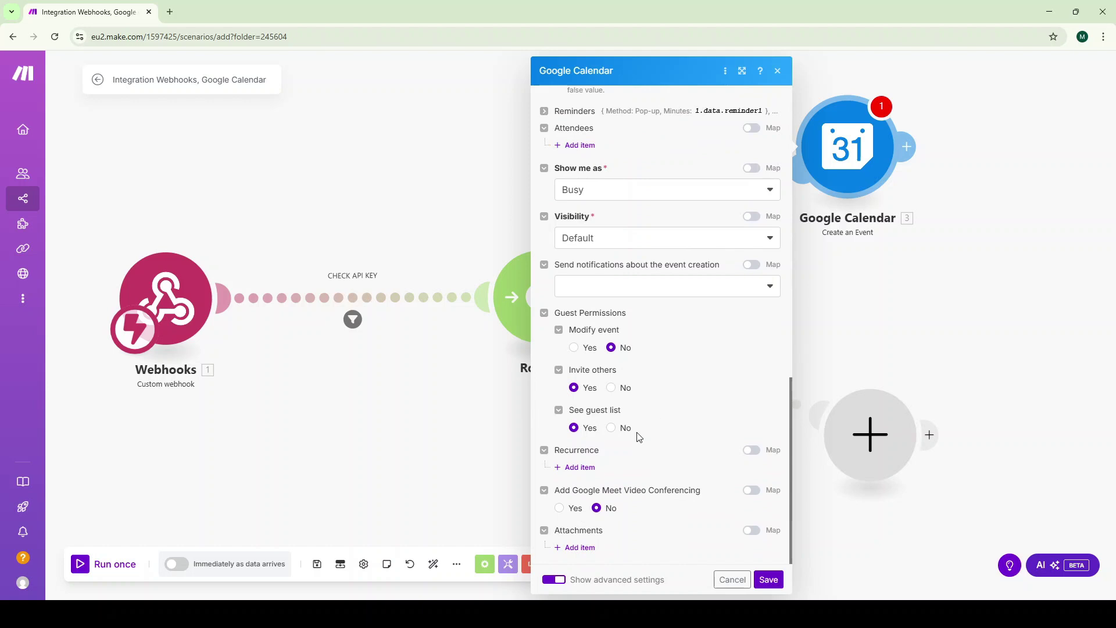
pyautogui.click(577, 468)
pyautogui.click(600, 487)
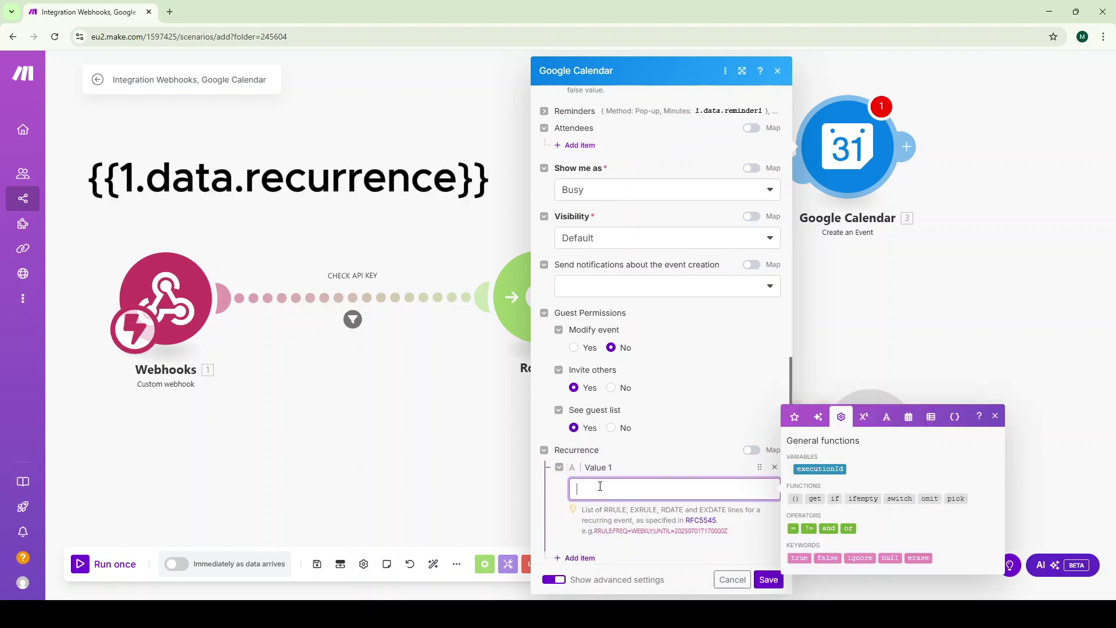
pyautogui.write('{{1.data.recurrence}}')
pyautogui.scroll(-2, 600, 488)
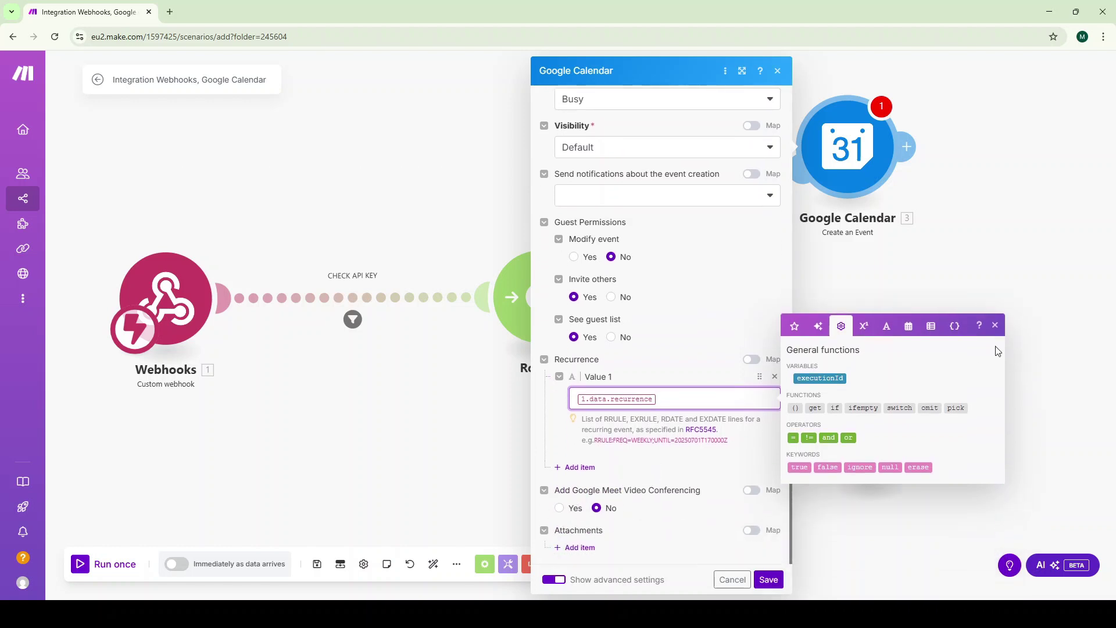
pyautogui.click(995, 326)
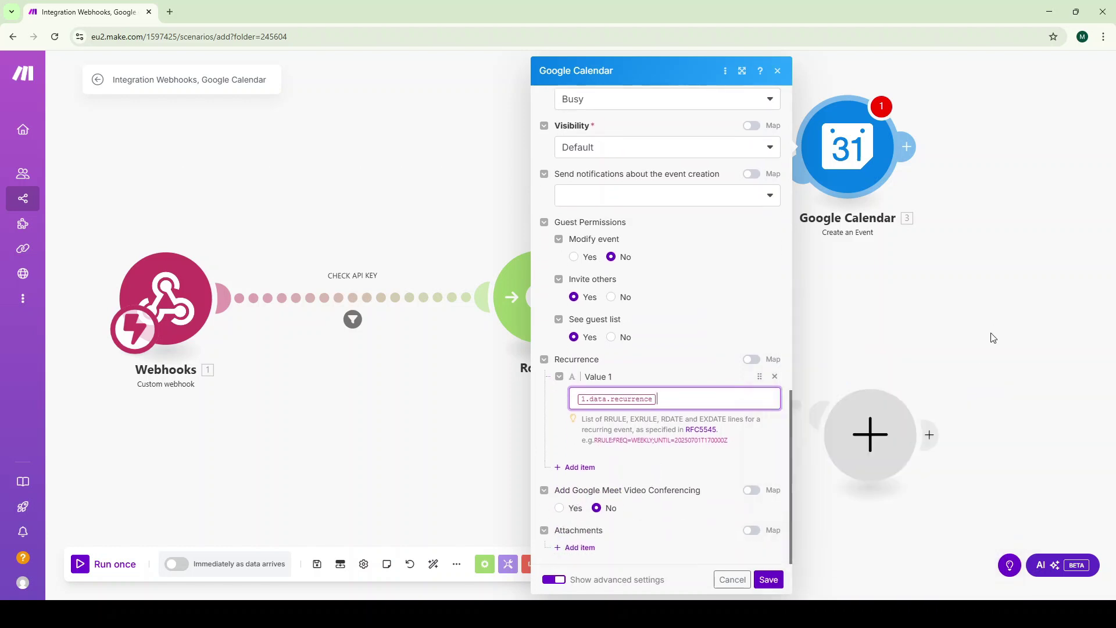
pyautogui.click(768, 580)
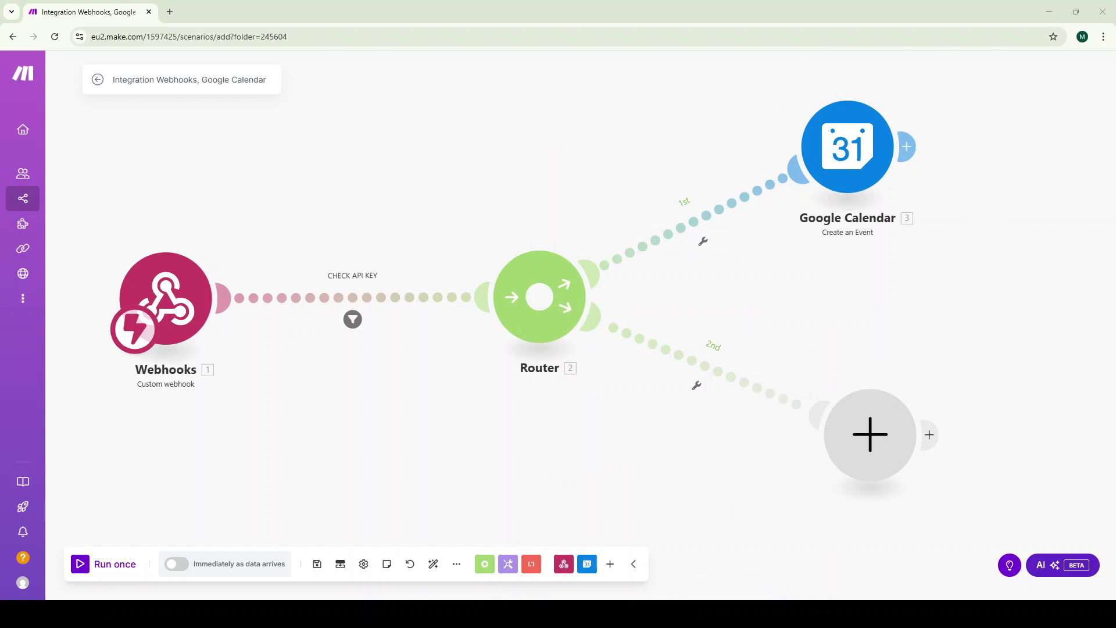
# Label the first route's filter CREATE CALENDAR ENTRY, passing only when {{1.action}} equals Create_Calendar_Entry
pyautogui.click(702, 242)
pyautogui.click(755, 138)
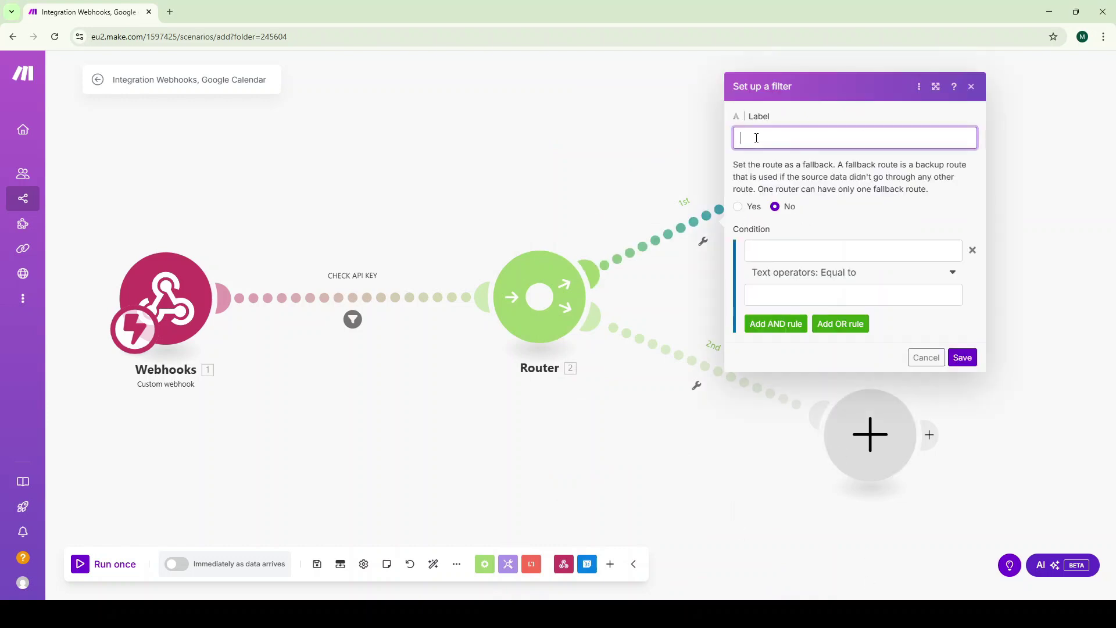
pyautogui.write('CREATE CALENDAR ENTRY')
pyautogui.click(813, 250)
pyautogui.write('{{1.action')
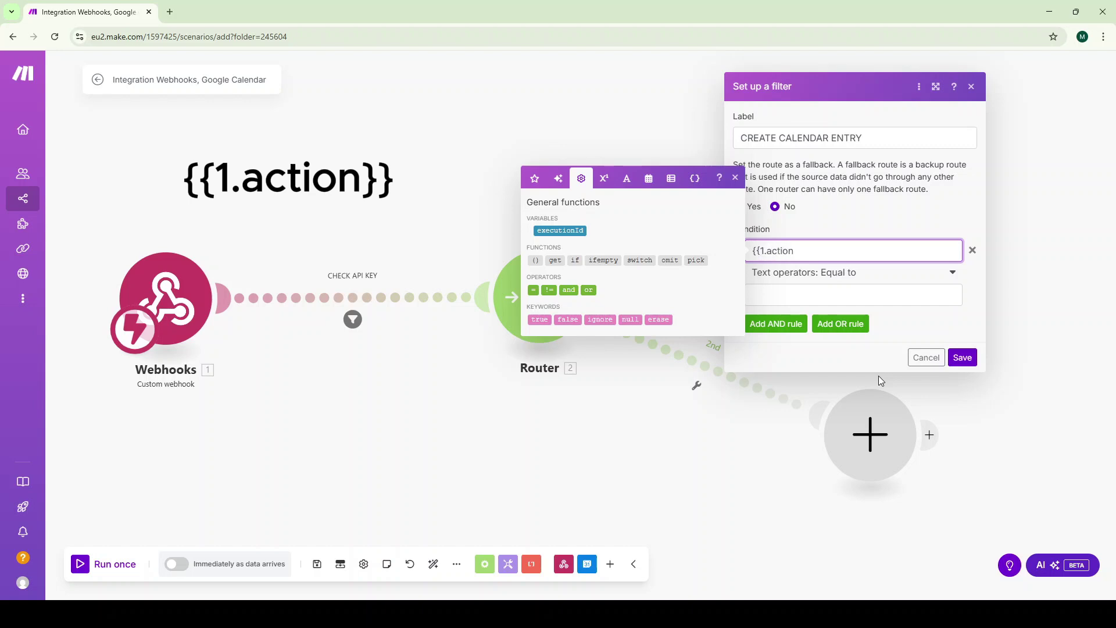
pyautogui.write('}}')
pyautogui.click(807, 288)
pyautogui.write('Create_Calendar_Entry')
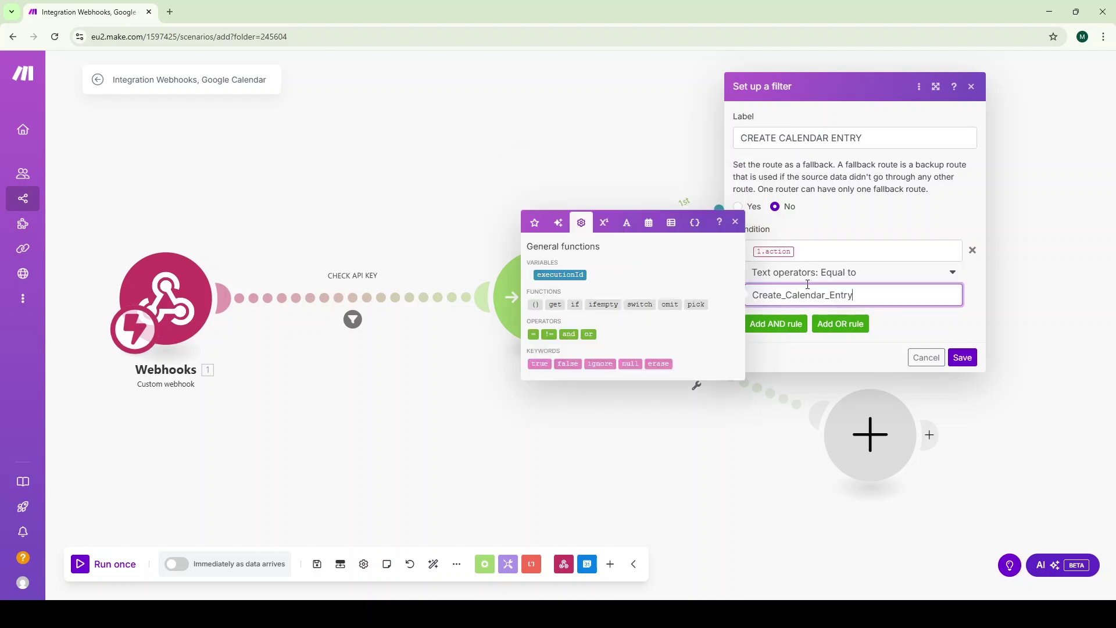
pyautogui.click(962, 358)
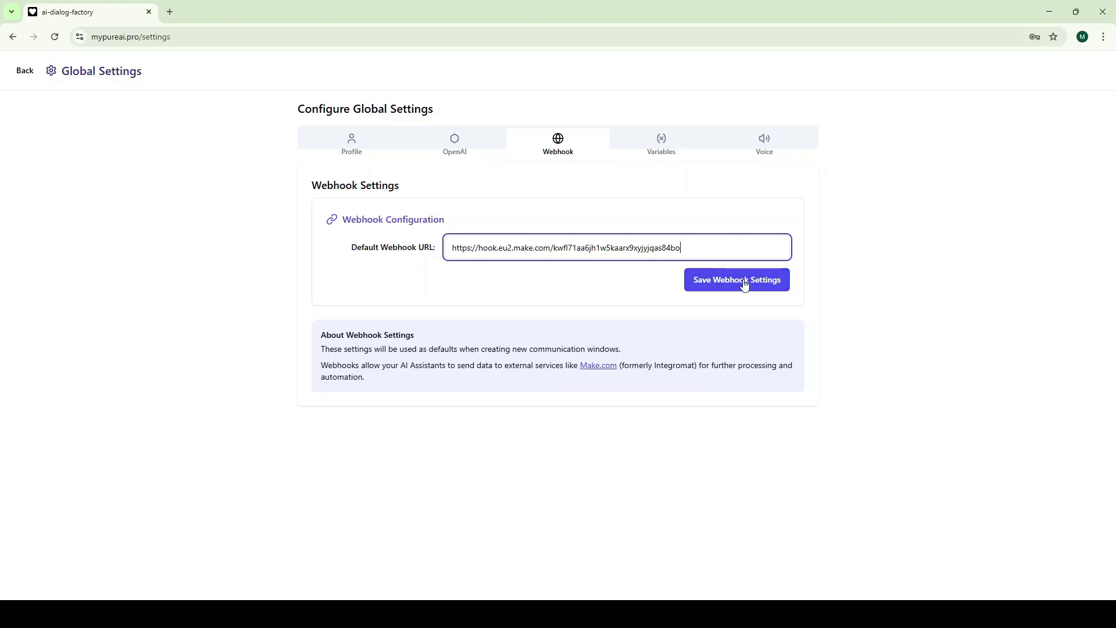
# Save the webhook URL and add a global variable userMakeApiKey holding the pasted Make API key
pyautogui.click(744, 283)
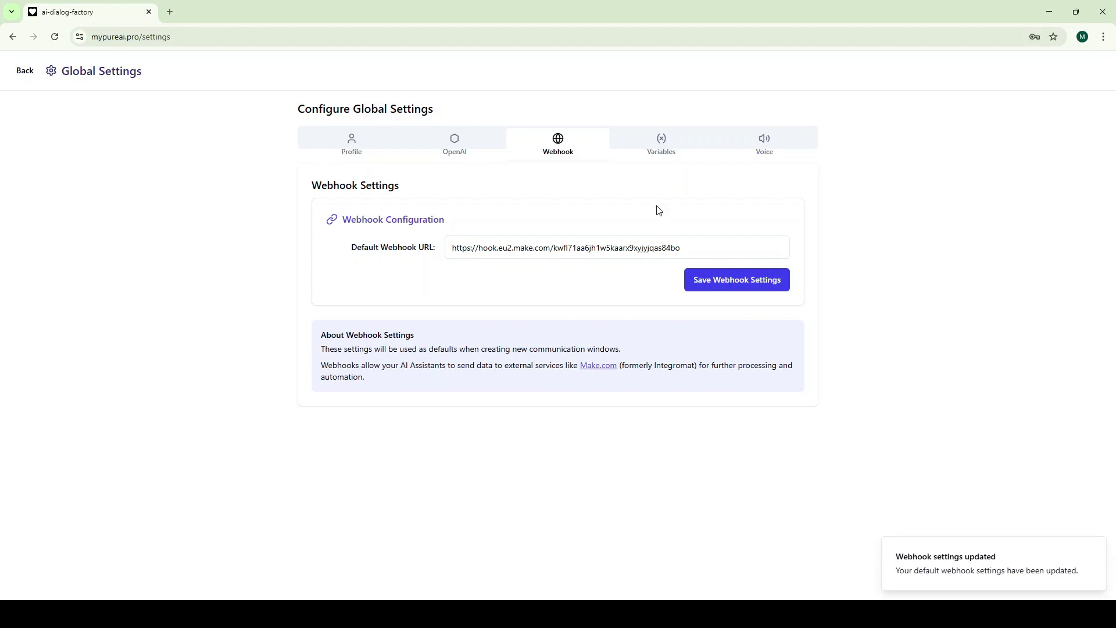
pyautogui.click(662, 146)
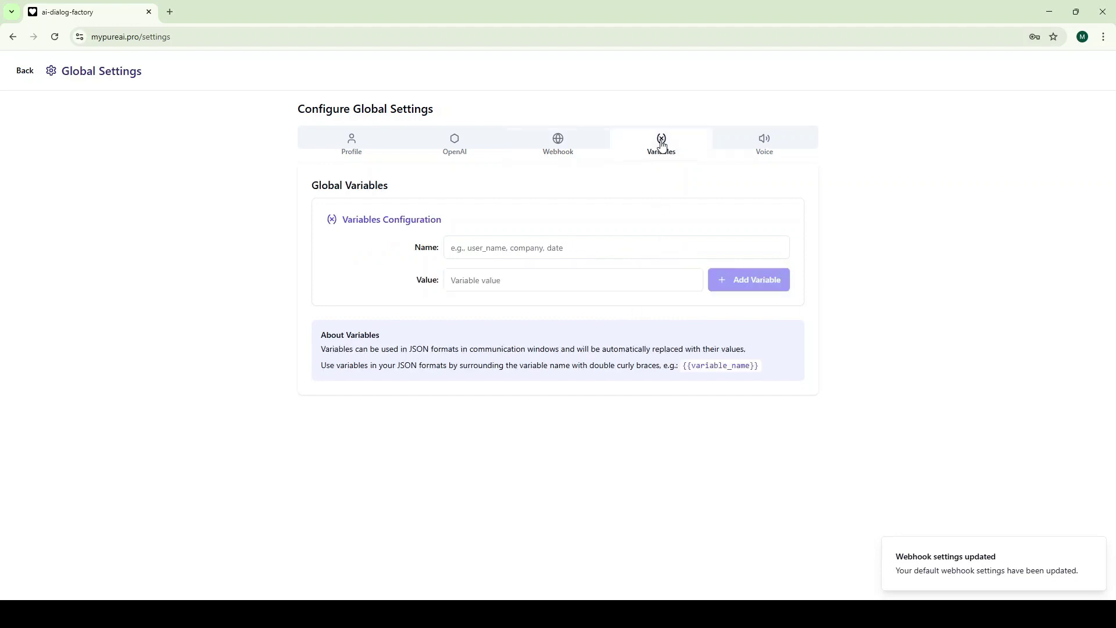
pyautogui.click(509, 242)
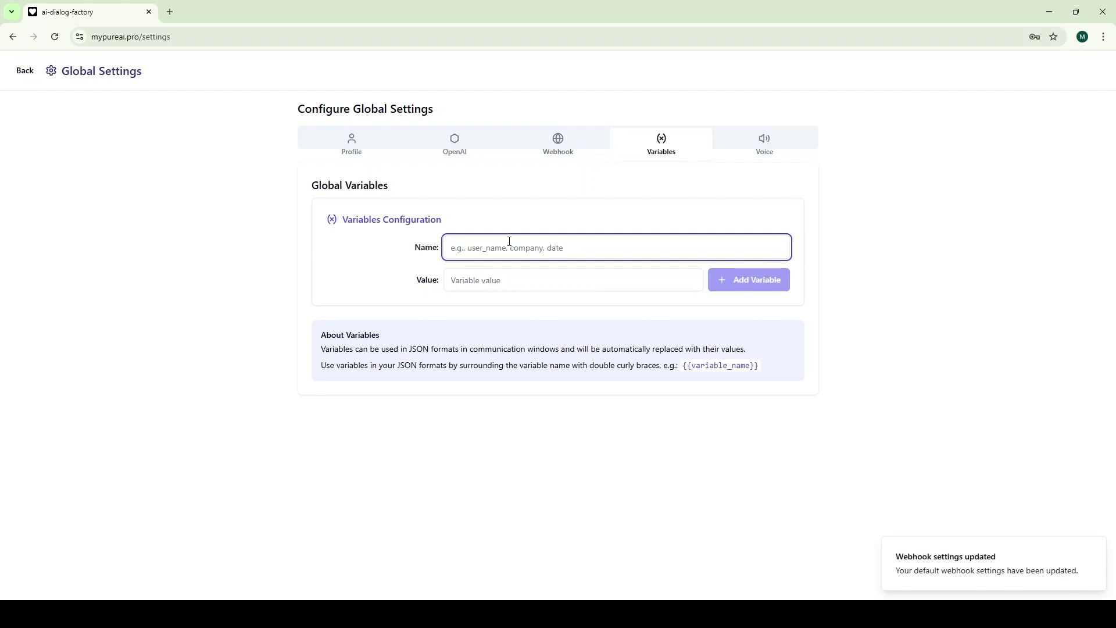
pyautogui.write('U')
pyautogui.press('BackSpace')
pyautogui.write('u')
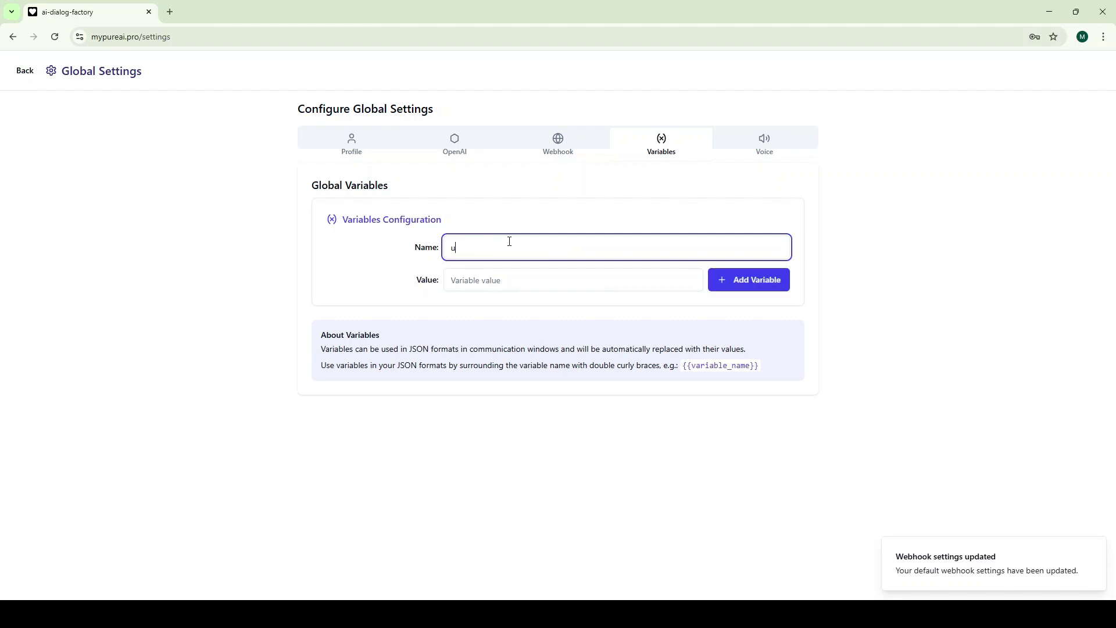
pyautogui.write('serMakeApiKey')
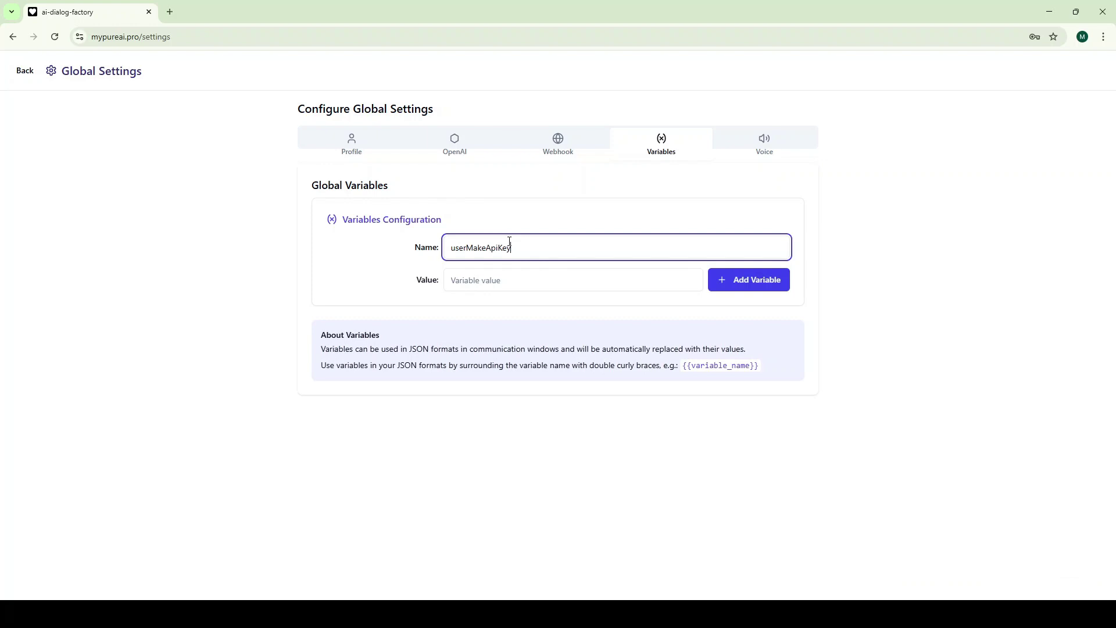
pyautogui.click(503, 282)
pyautogui.hotkey('ctrl', 'v')
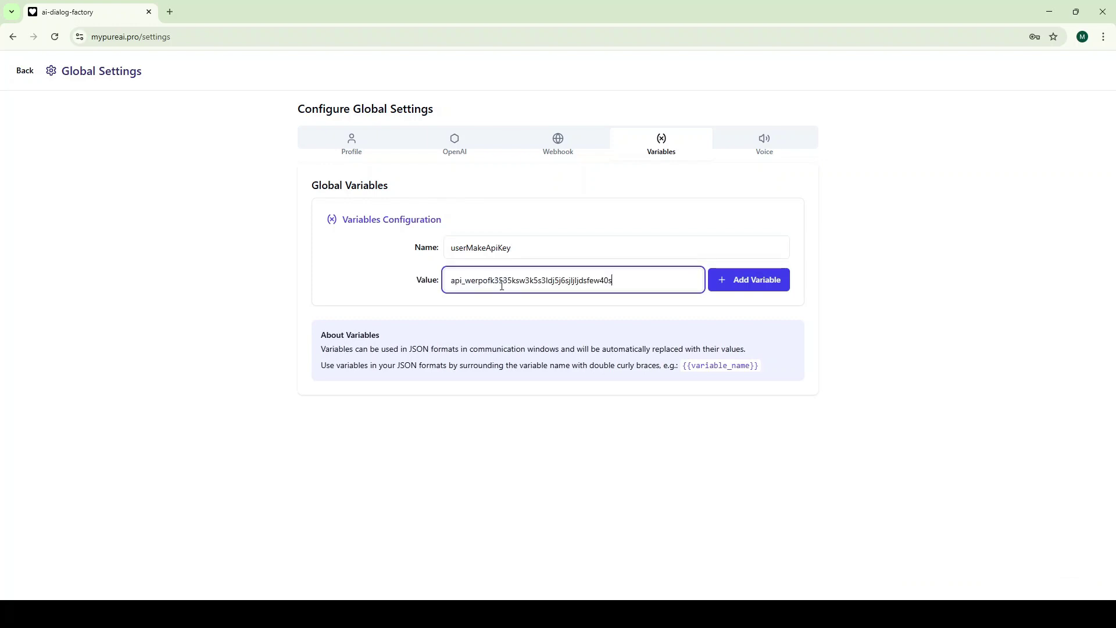
pyautogui.click(744, 287)
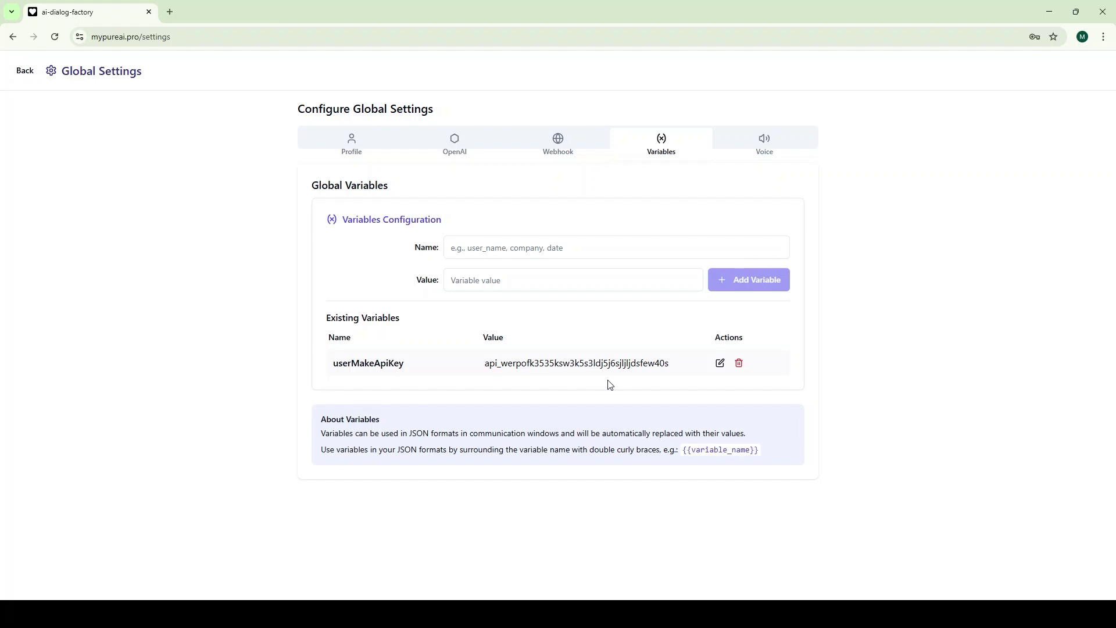
pyautogui.click(764, 142)
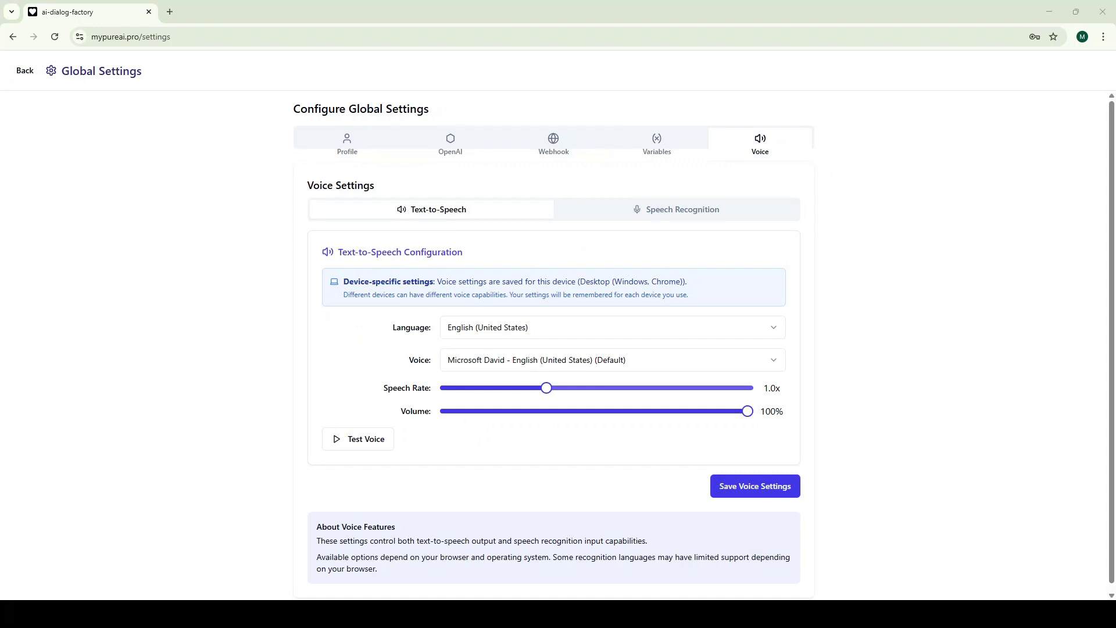
# Set the voice to Google US English at 1.2x speech rate and save the text-to-speech settings
pyautogui.click(621, 330)
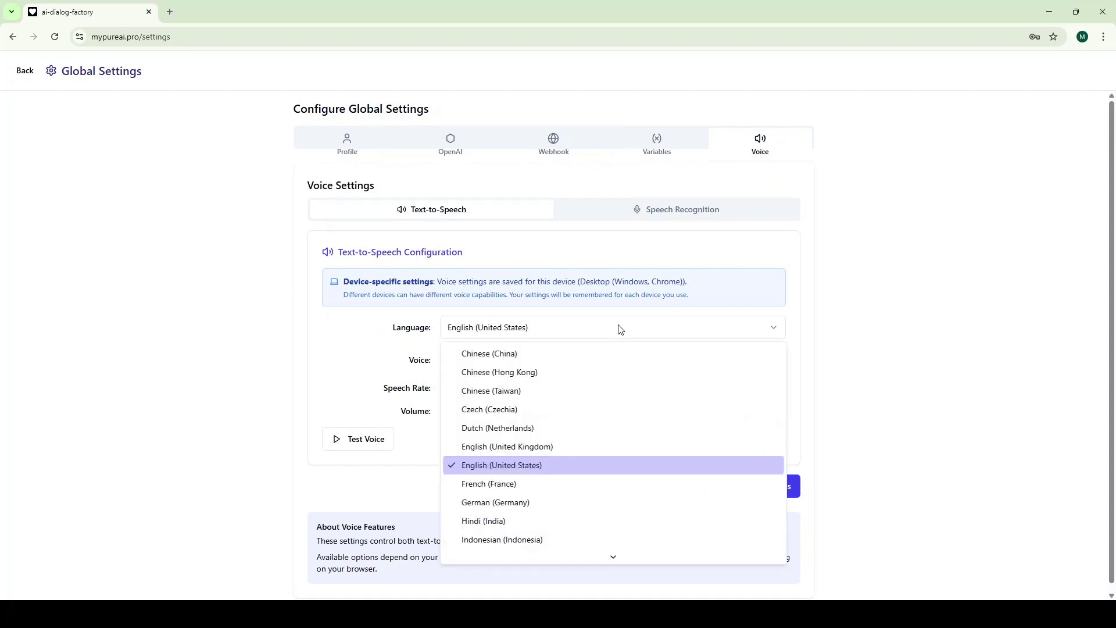
pyautogui.click(620, 330)
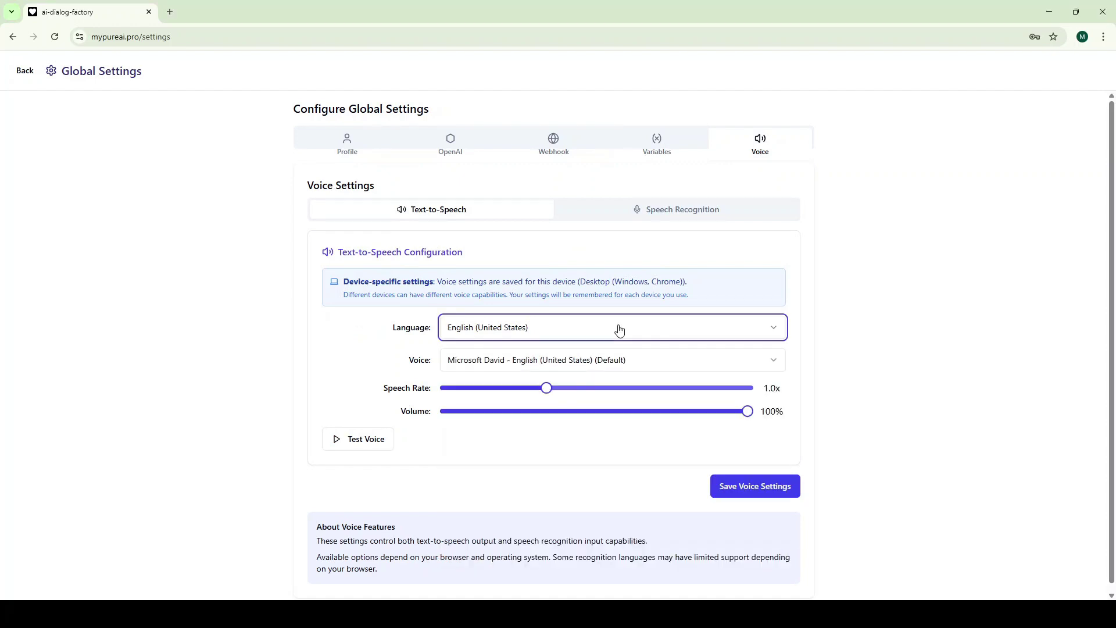
pyautogui.click(591, 364)
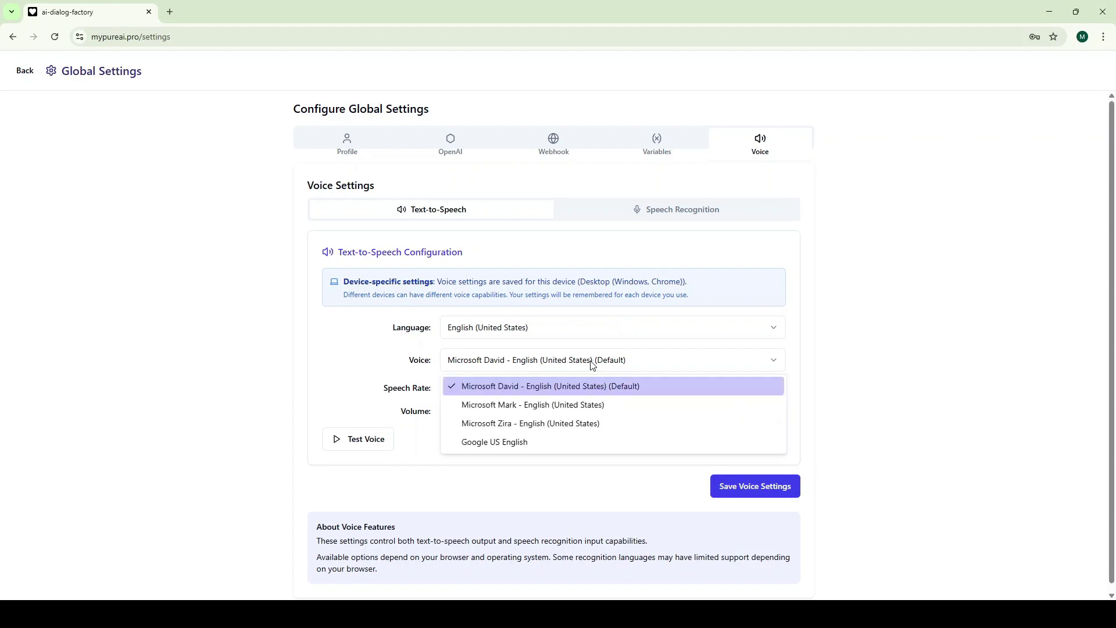
pyautogui.click(576, 441)
pyautogui.moveTo(548, 388); pyautogui.dragTo(586, 388)
pyautogui.click(364, 445)
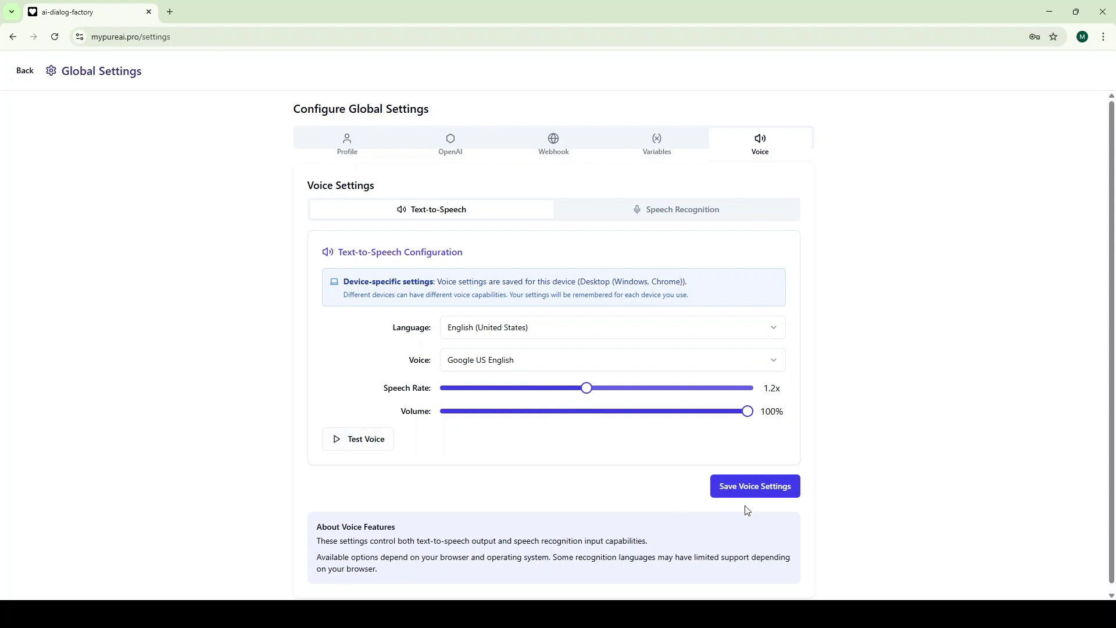
pyautogui.click(752, 490)
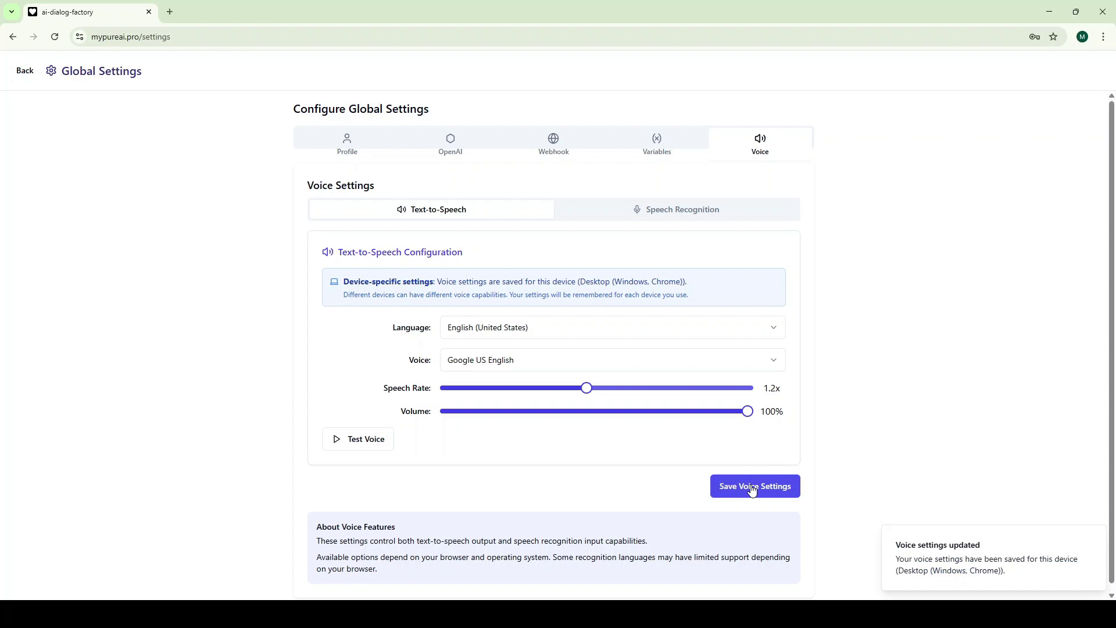
# Keep English (United States) for speech recognition, save it, and return to the dashboard
pyautogui.click(680, 216)
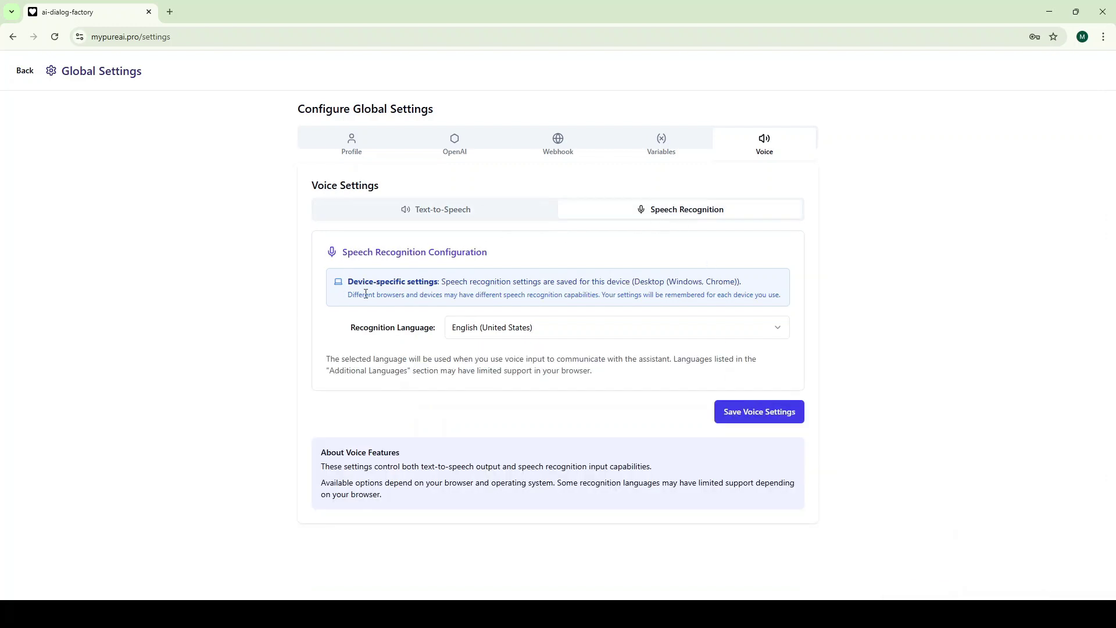
pyautogui.click(533, 329)
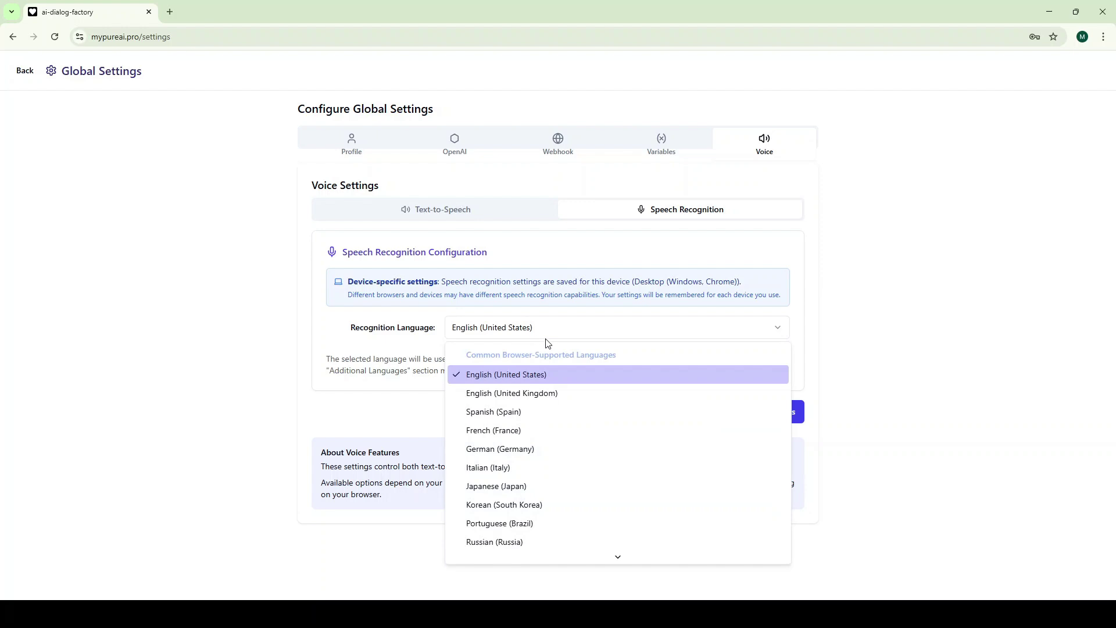
pyautogui.click(550, 375)
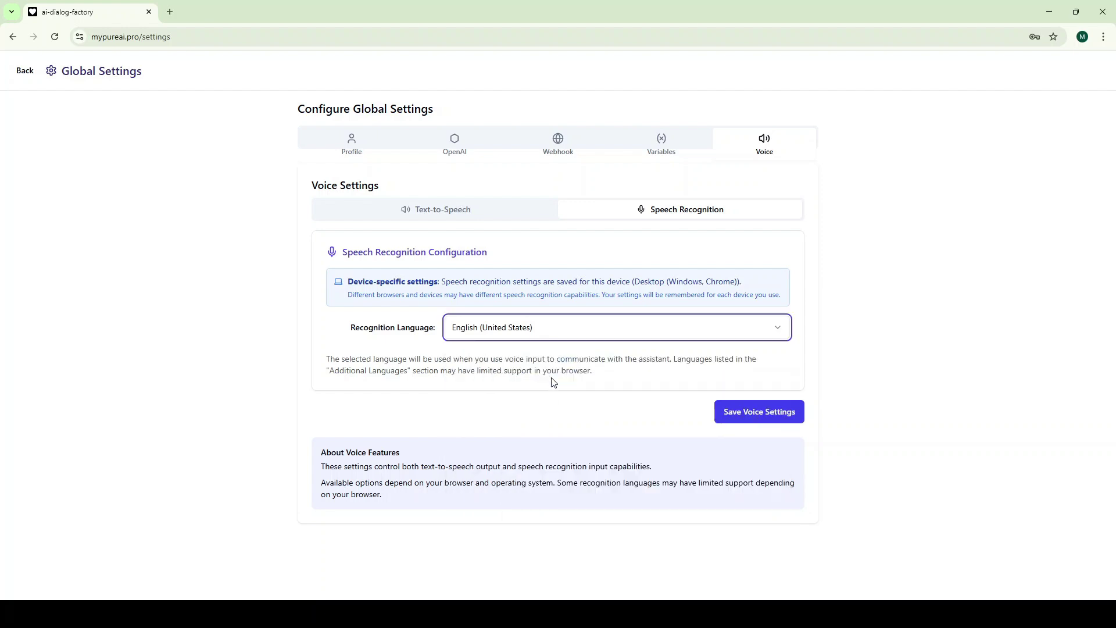
pyautogui.click(745, 416)
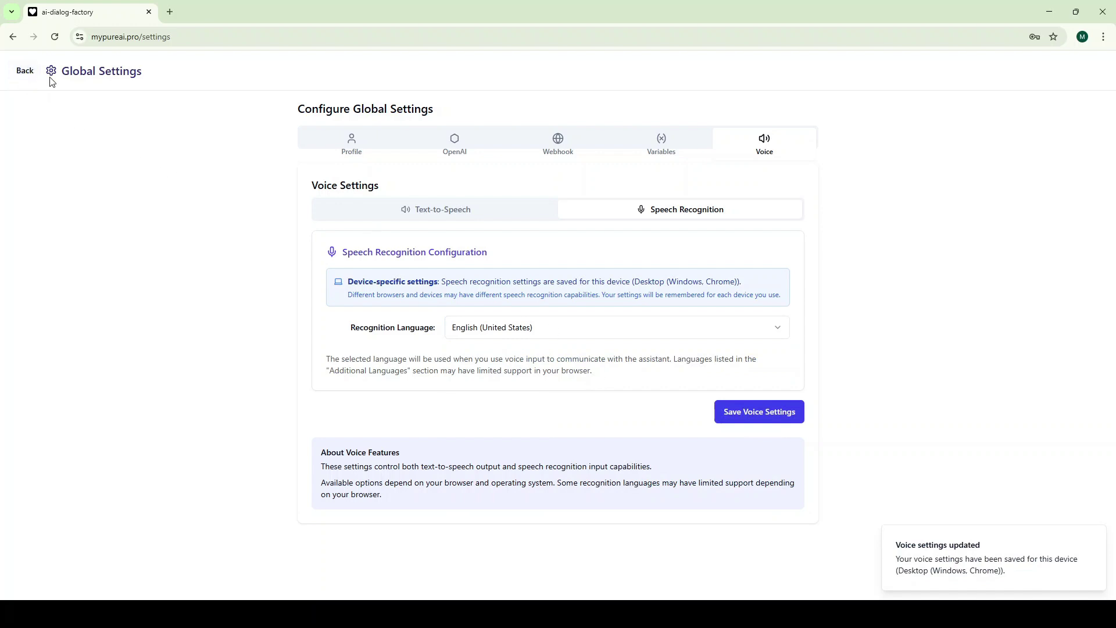
pyautogui.click(25, 73)
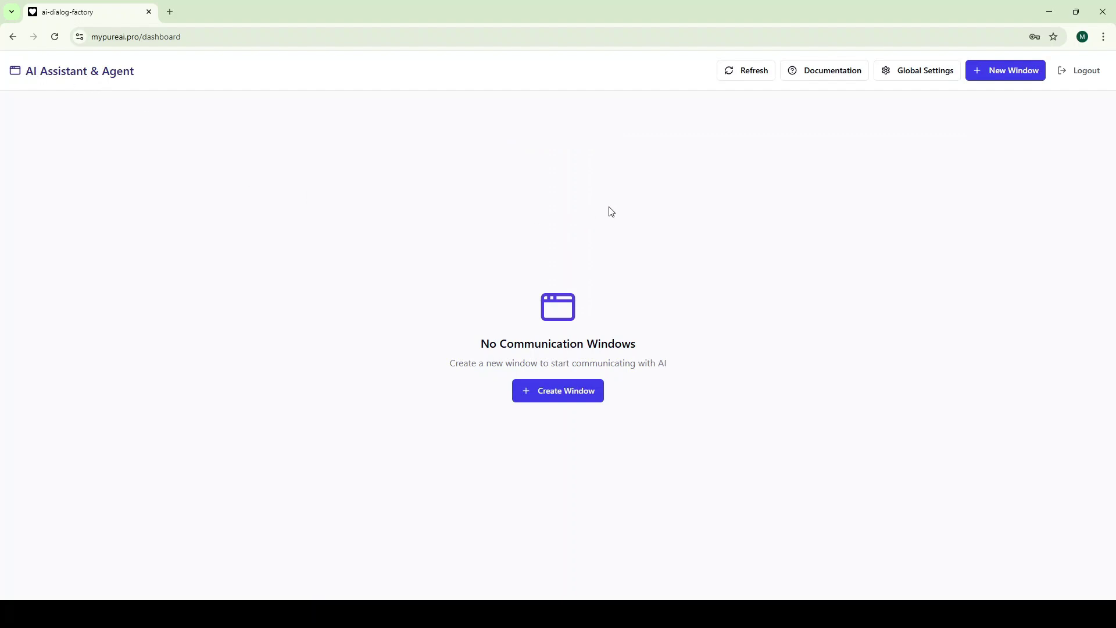
pyautogui.click(836, 77)
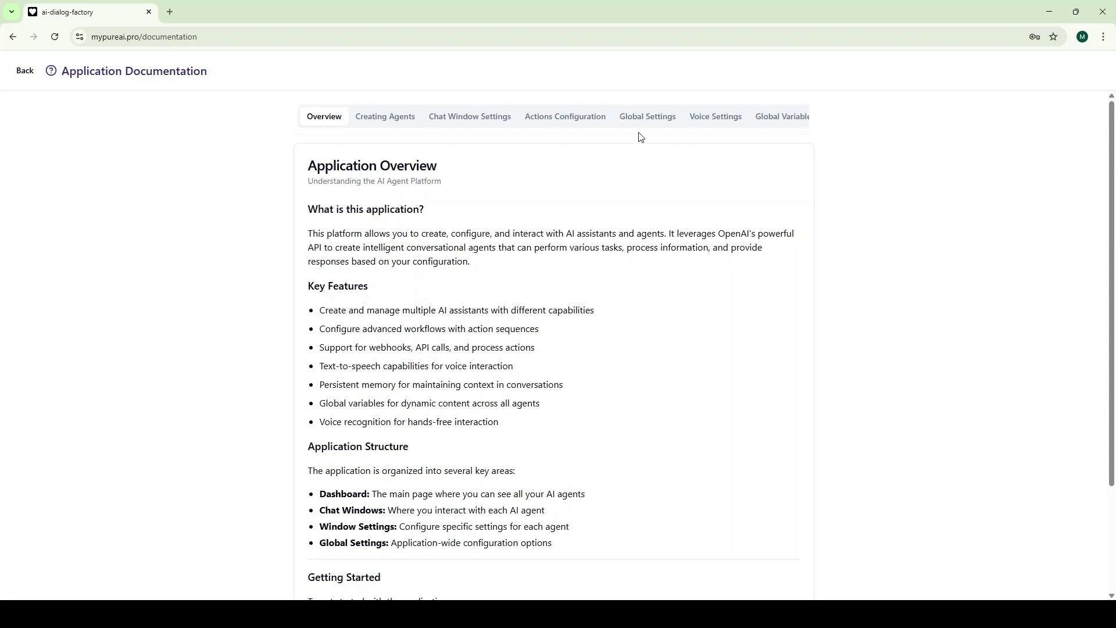
pyautogui.moveTo(623, 129)
pyautogui.mouseDown()
pyautogui.moveTo(715, 129)
pyautogui.moveTo(606, 129)
pyautogui.mouseUp()
pyautogui.click(18, 77)
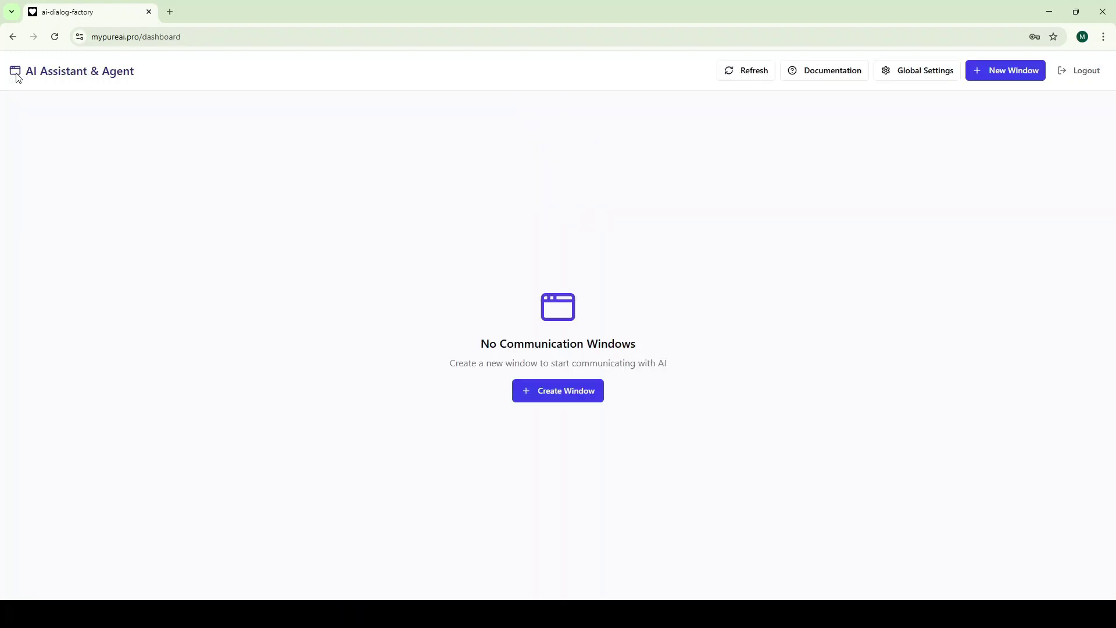
# Create Window 1 and rename it to 'My First AI Assistant'
pyautogui.click(565, 394)
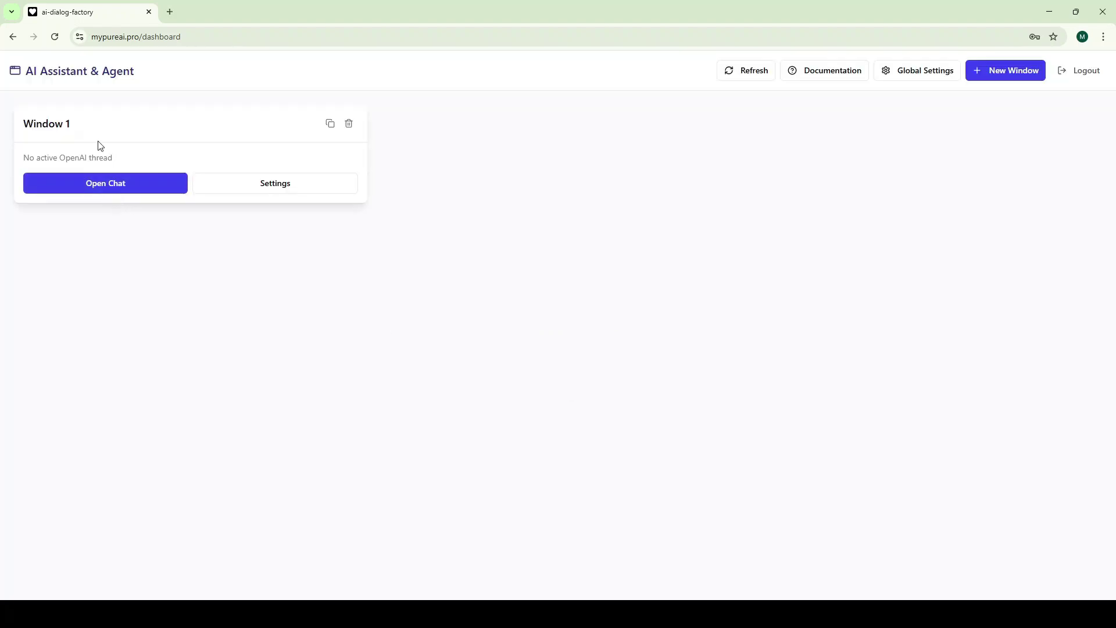
pyautogui.click(262, 188)
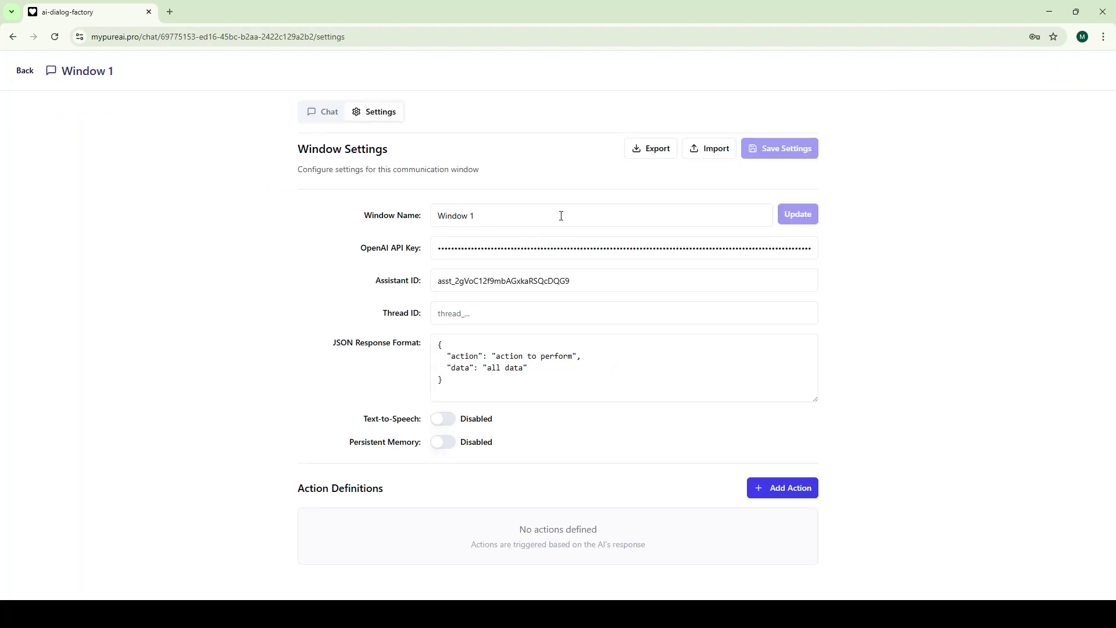
pyautogui.moveTo(561, 217); pyautogui.dragTo(411, 224)
pyautogui.write('My First AI Assistant')
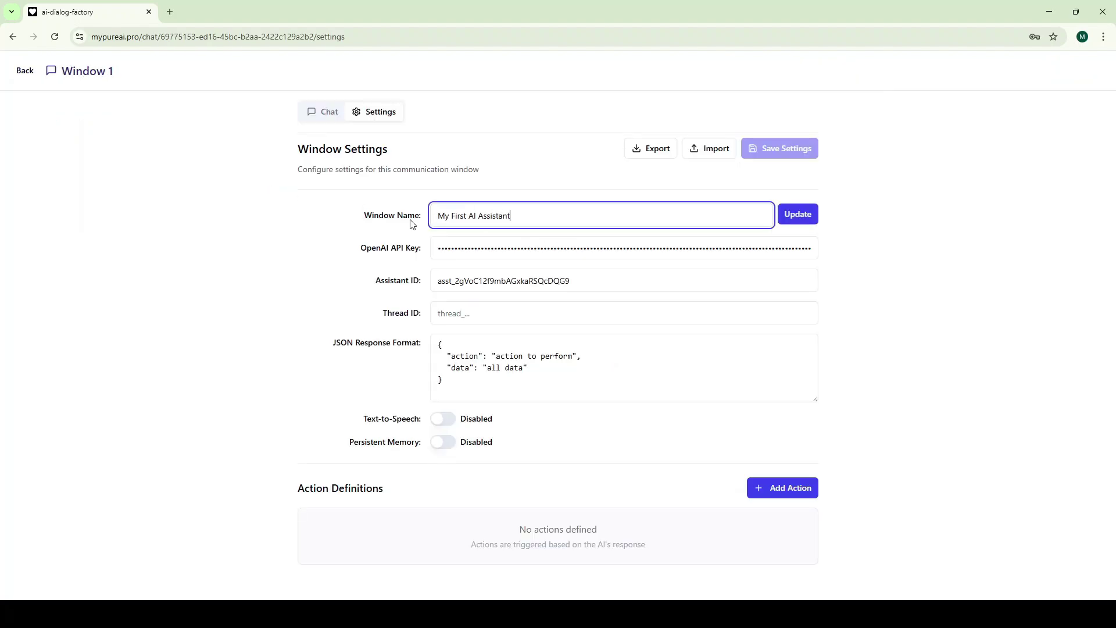
pyautogui.click(813, 215)
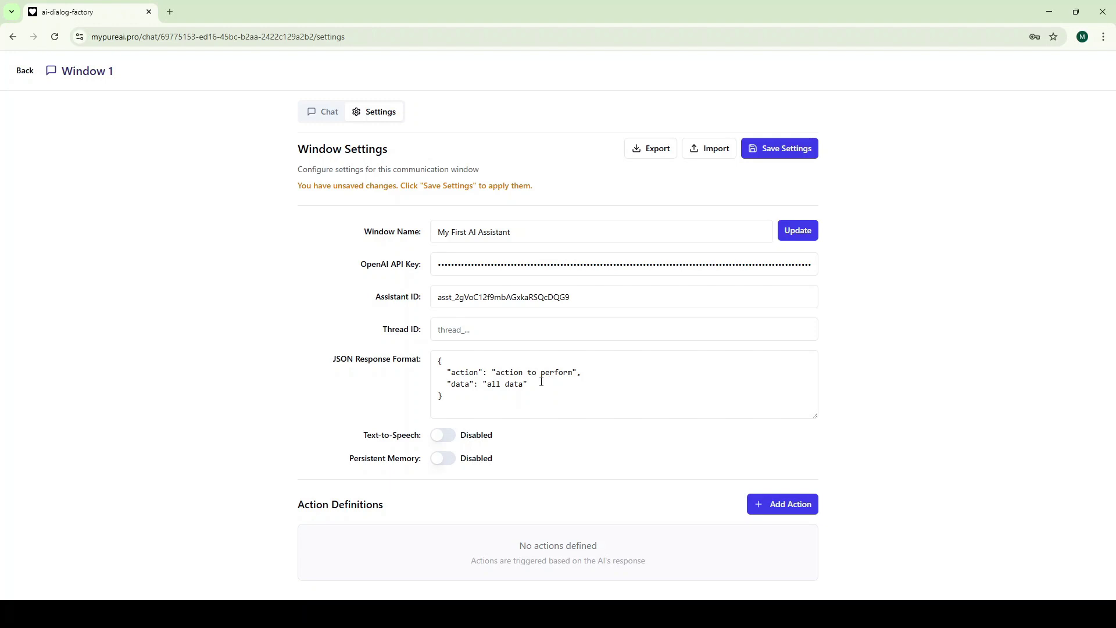
# Turn on text-to-speech and persistent memory for the window and save its settings
pyautogui.click(443, 437)
pyautogui.click(443, 460)
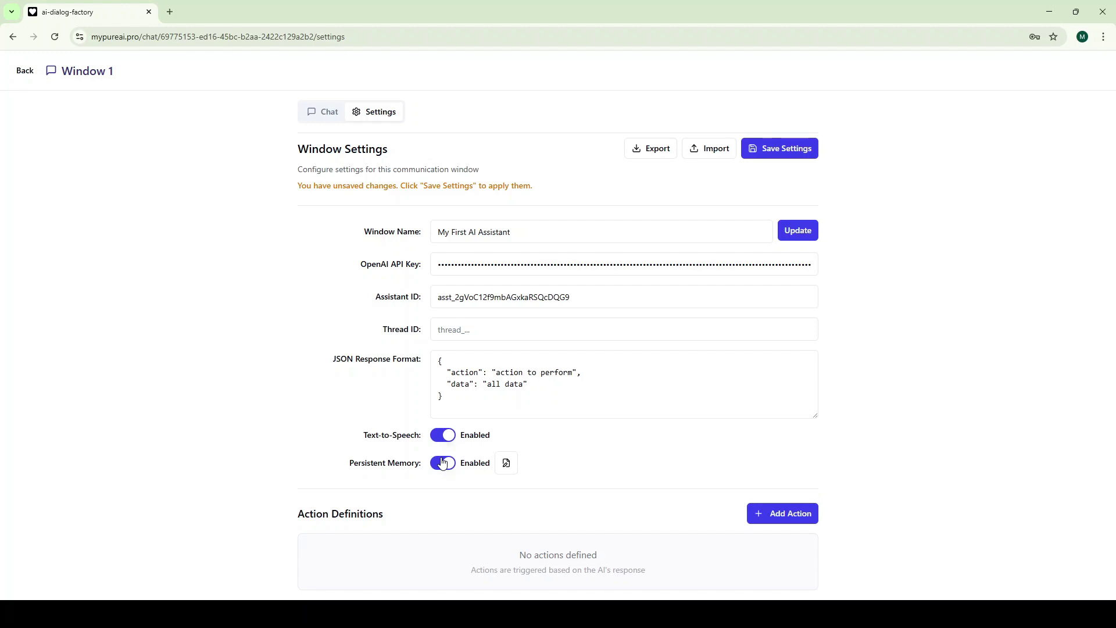
pyautogui.click(778, 148)
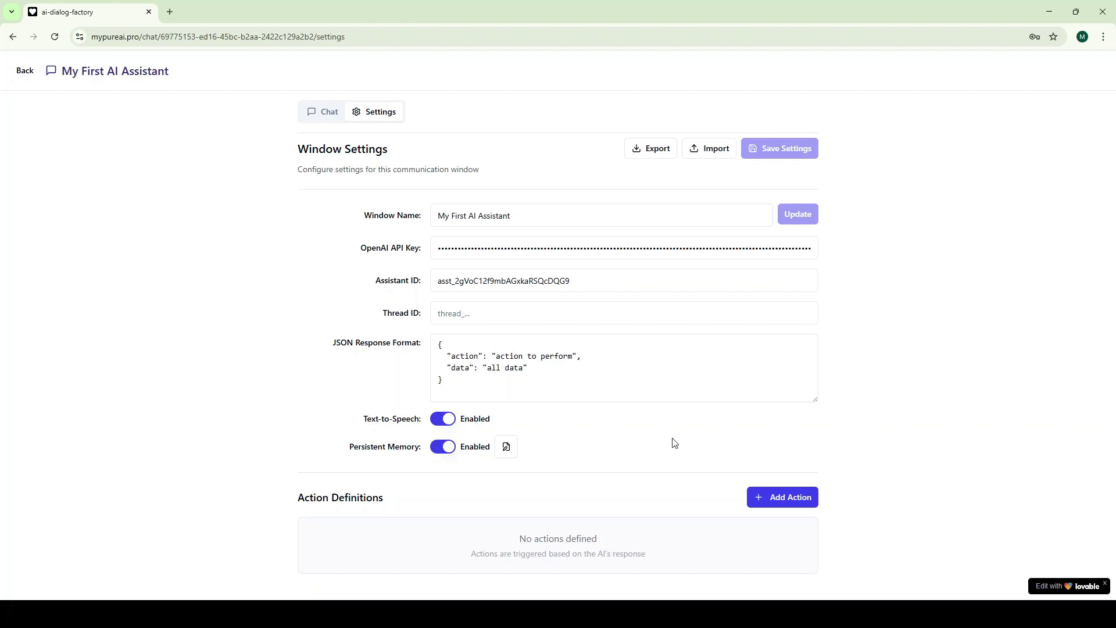
# Save a persistent memory note stating the user's name
pyautogui.click(505, 445)
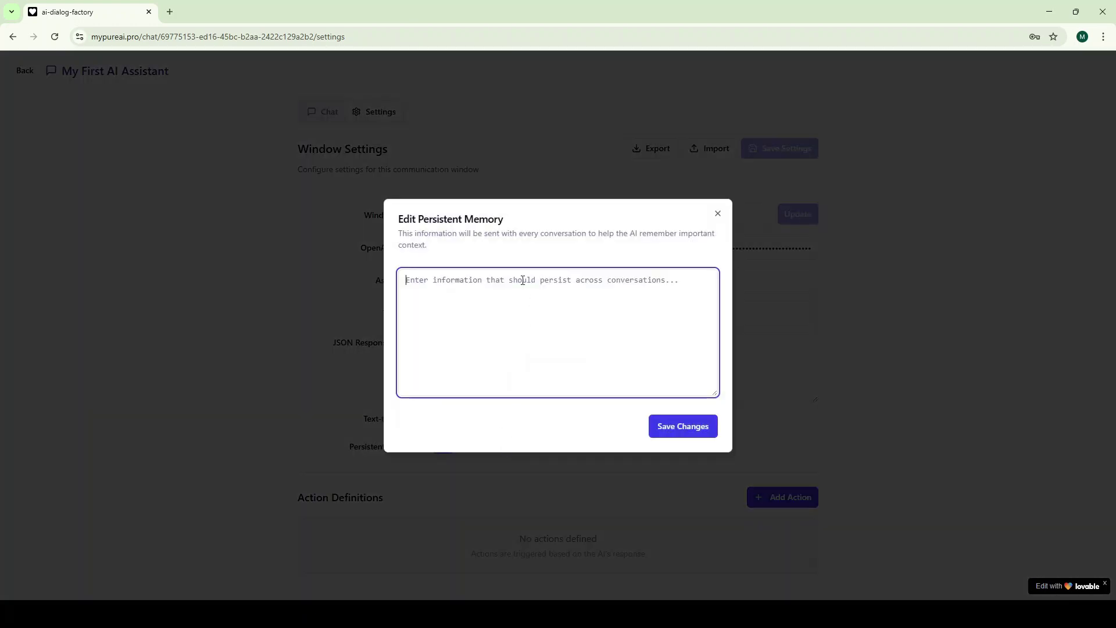
pyautogui.write('My name is')
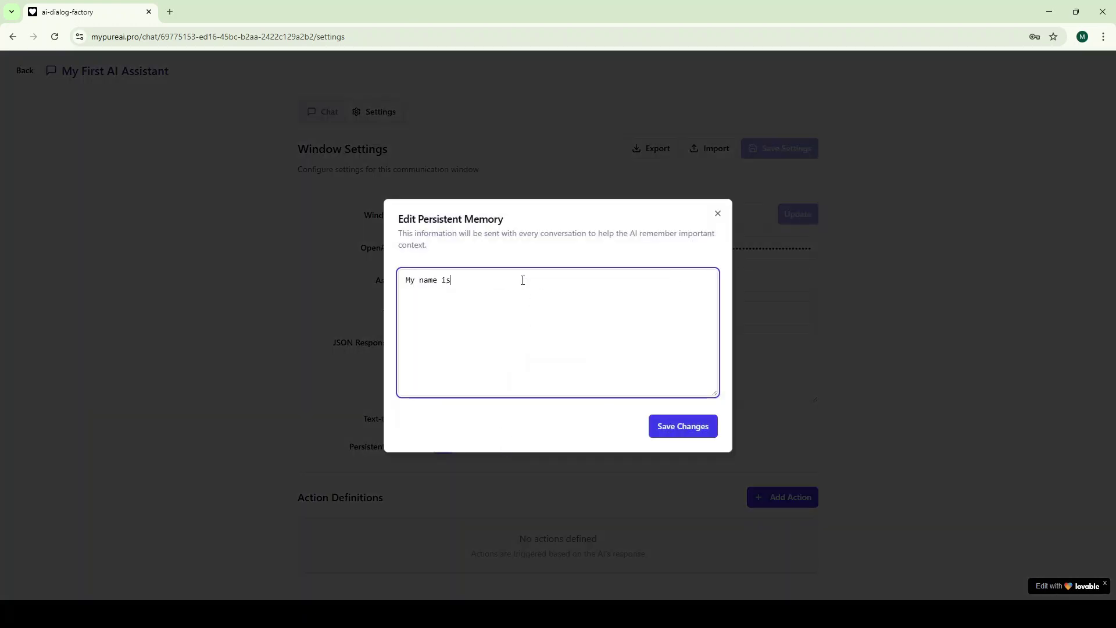
pyautogui.write(' Martin')
pyautogui.click(685, 426)
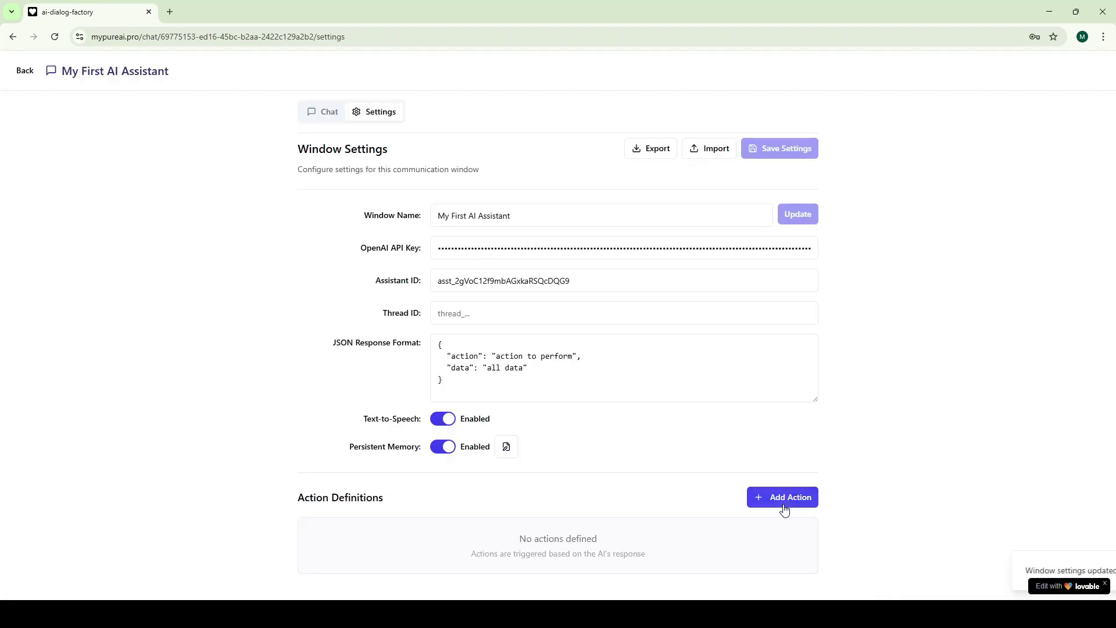
# Add Action 1 with action = noAction and type Only Display the Message, then save the settings
pyautogui.click(787, 499)
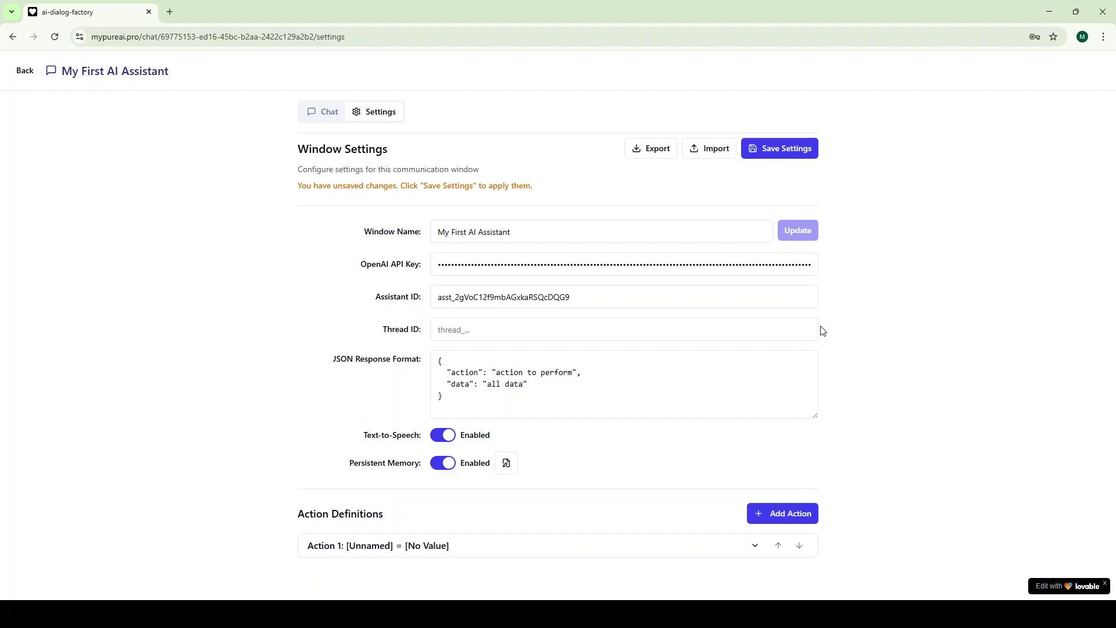
pyautogui.click(617, 552)
pyautogui.scroll(-5, 609, 521)
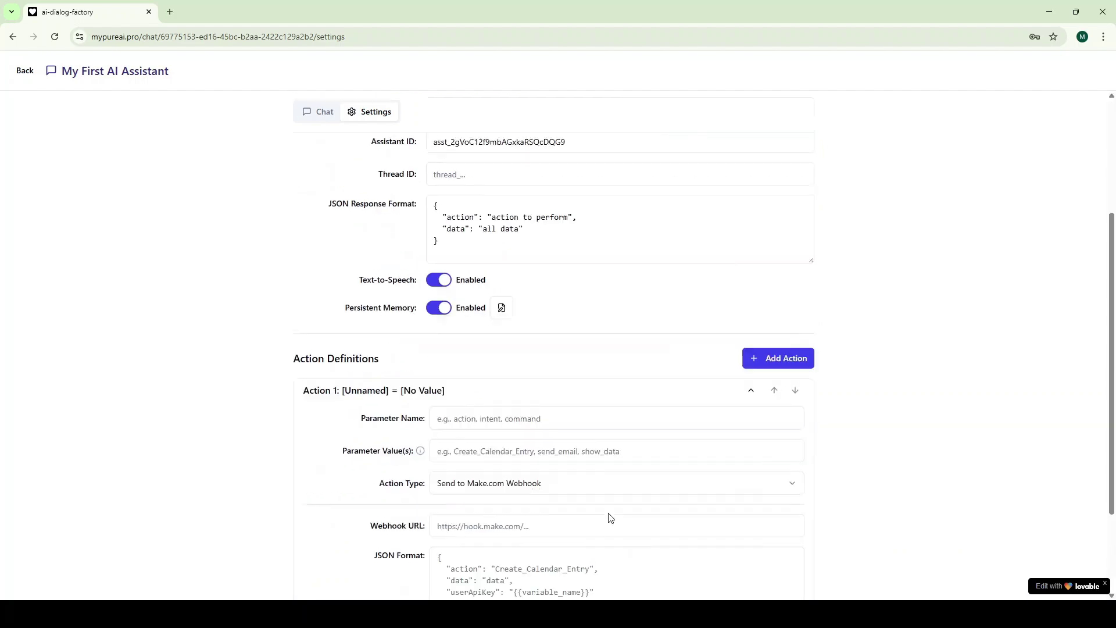
pyautogui.click(503, 279)
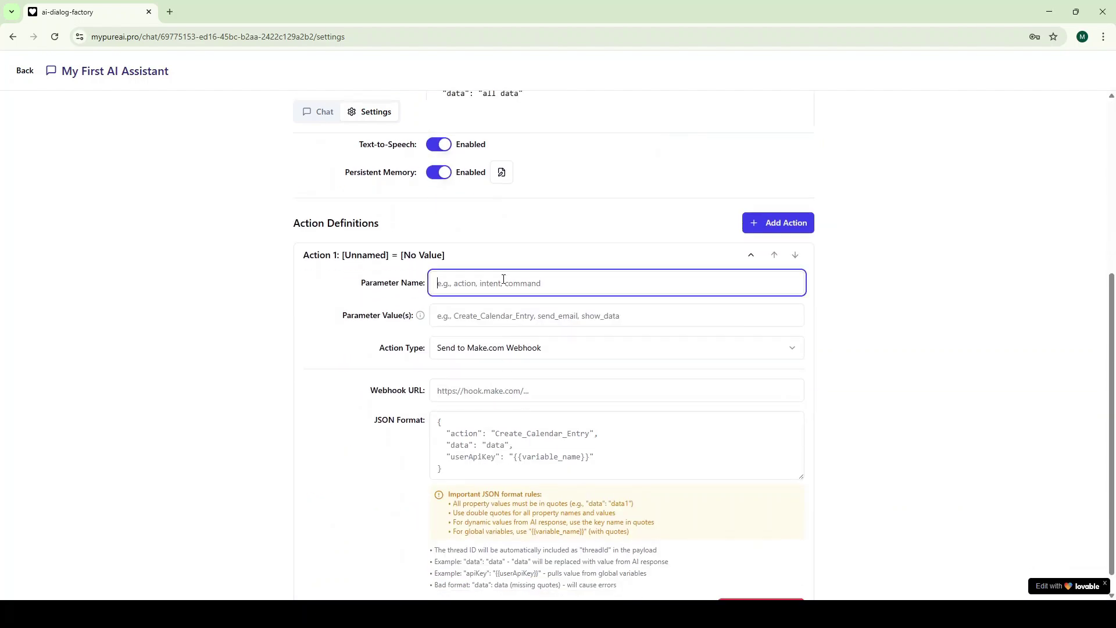
pyautogui.write('action')
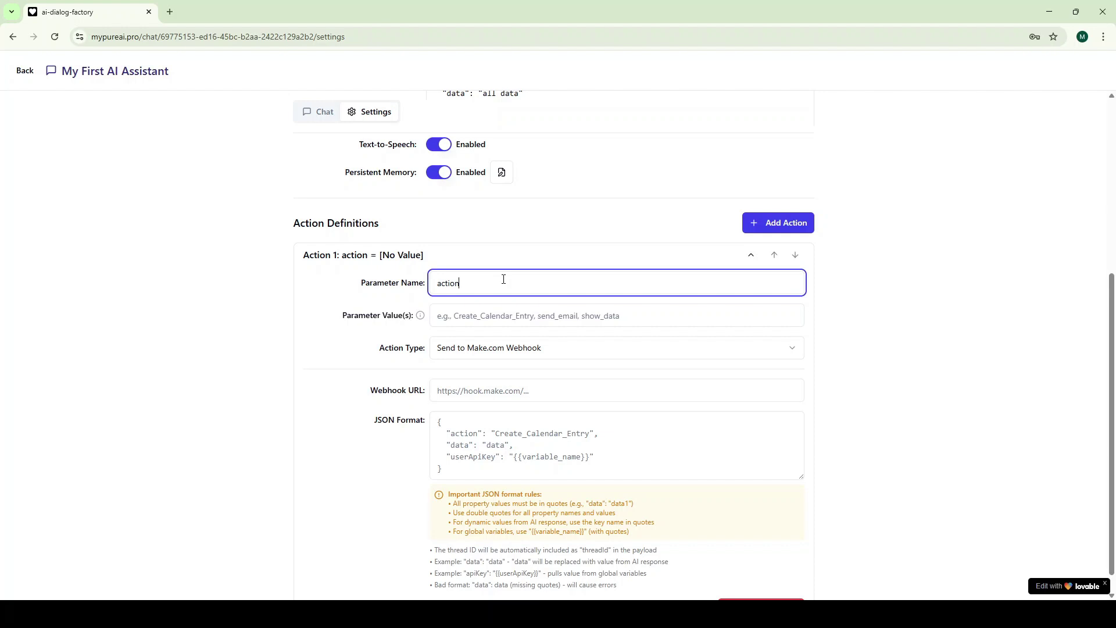
pyautogui.press('Tab')
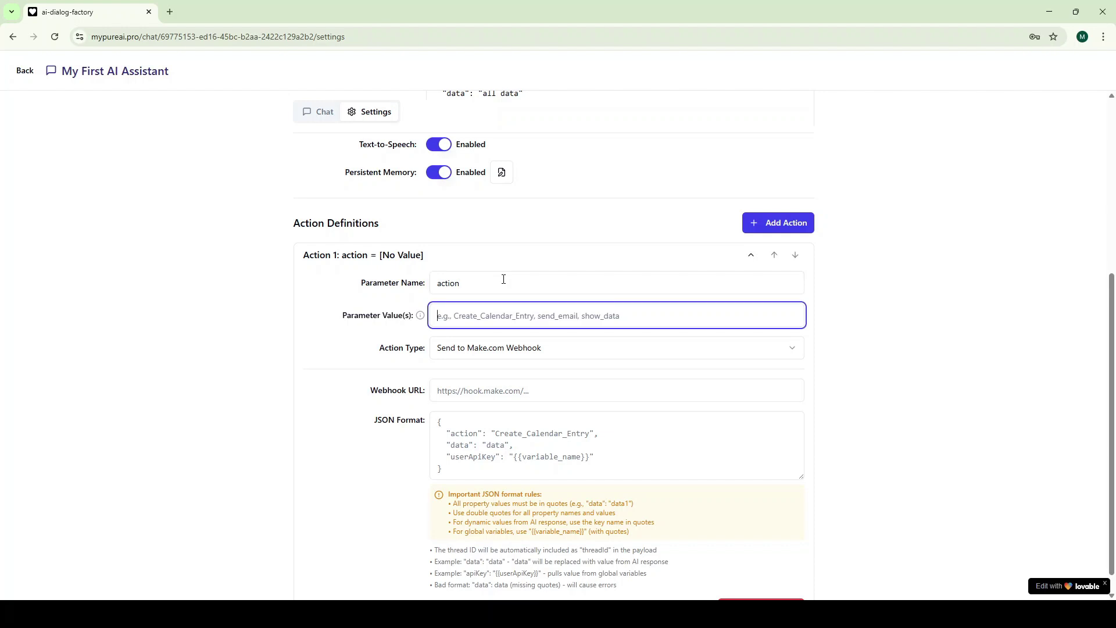
pyautogui.write('noAction')
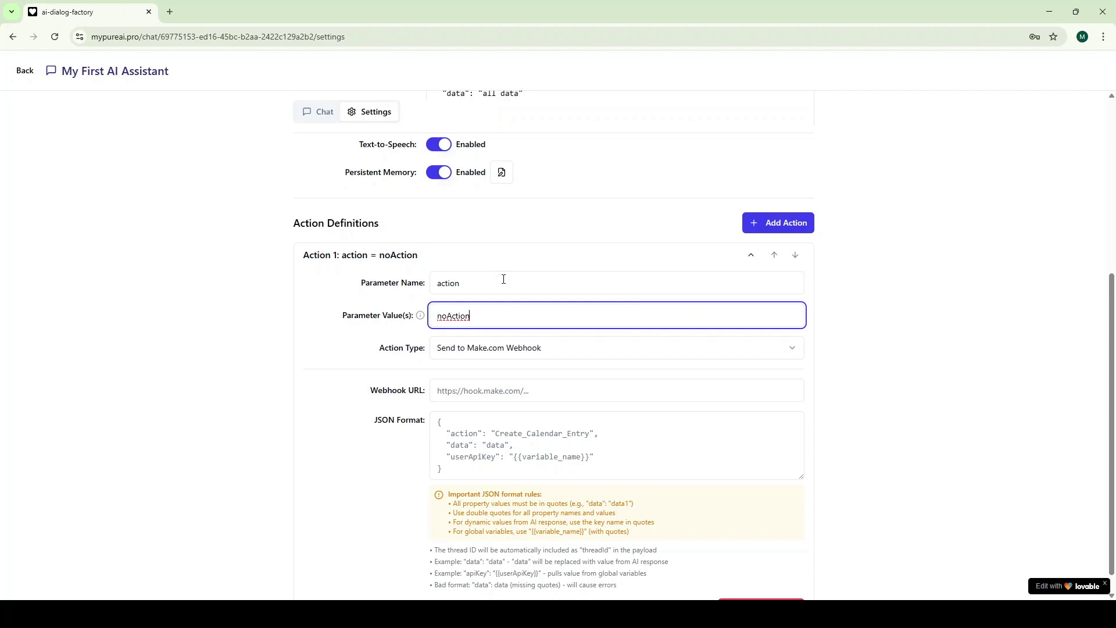
pyautogui.click(525, 349)
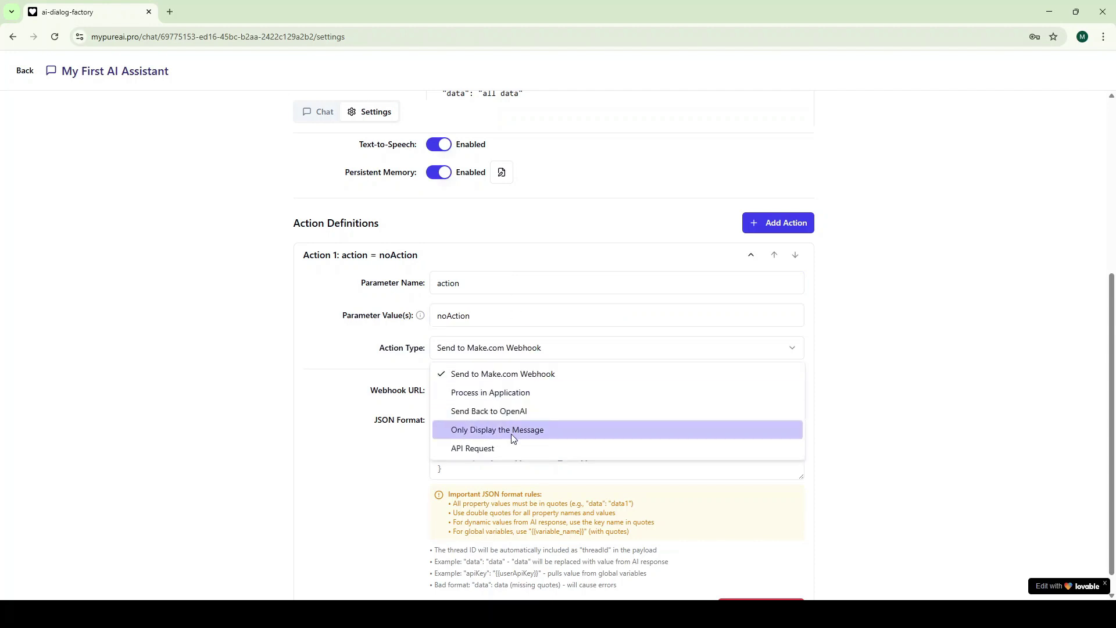
pyautogui.click(512, 434)
pyautogui.scroll(5, 957, 369)
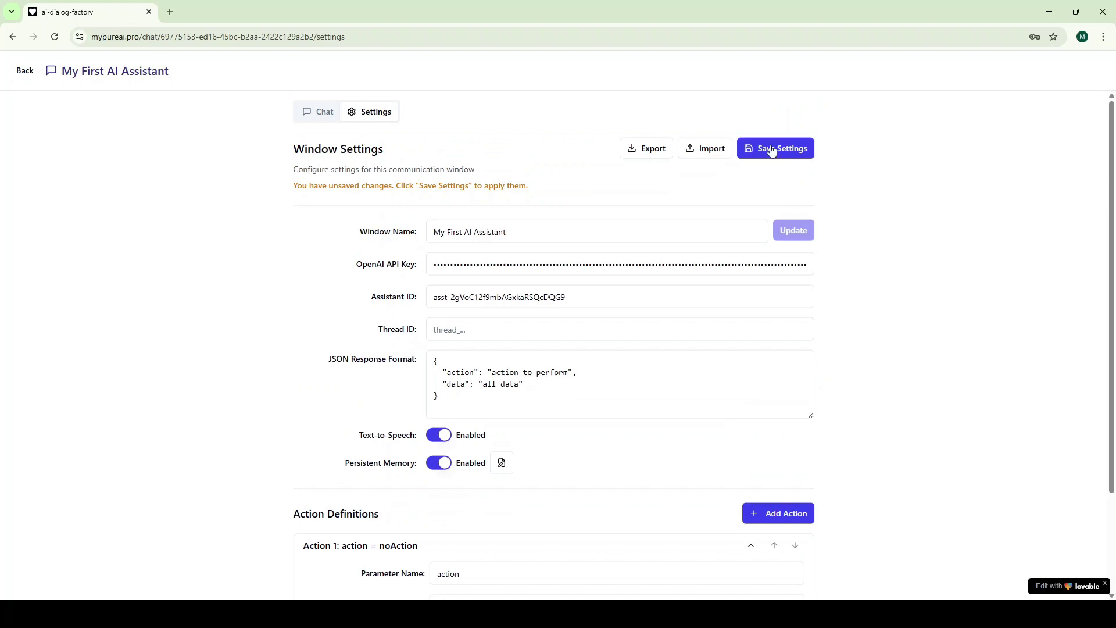
pyautogui.click(767, 147)
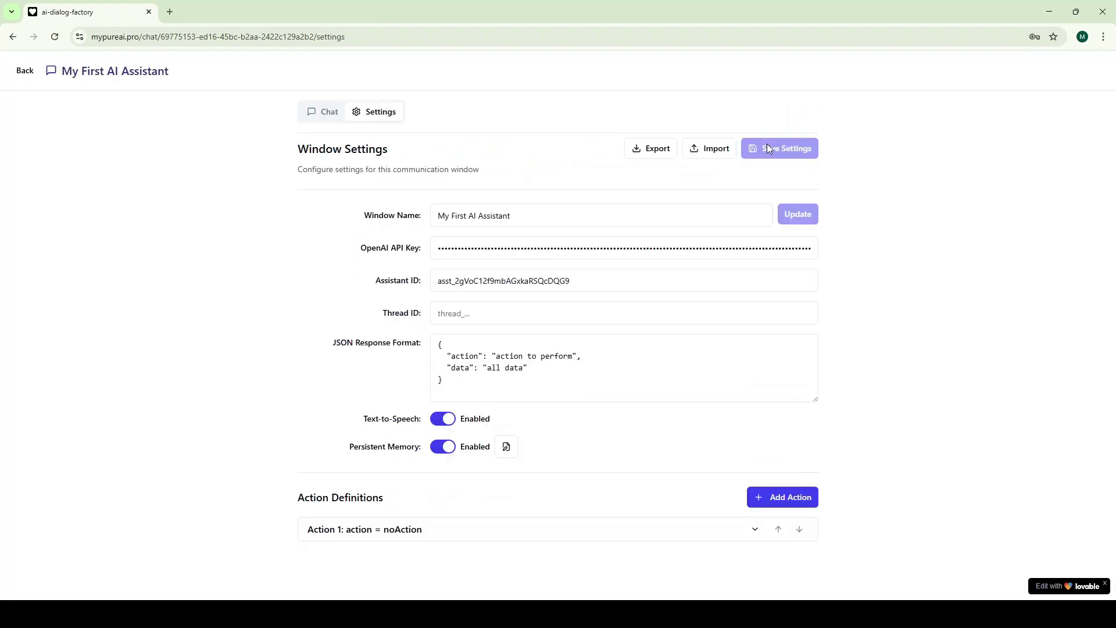
# Send 'Hello, how are you today?' to the assistant in the chat
pyautogui.click(325, 116)
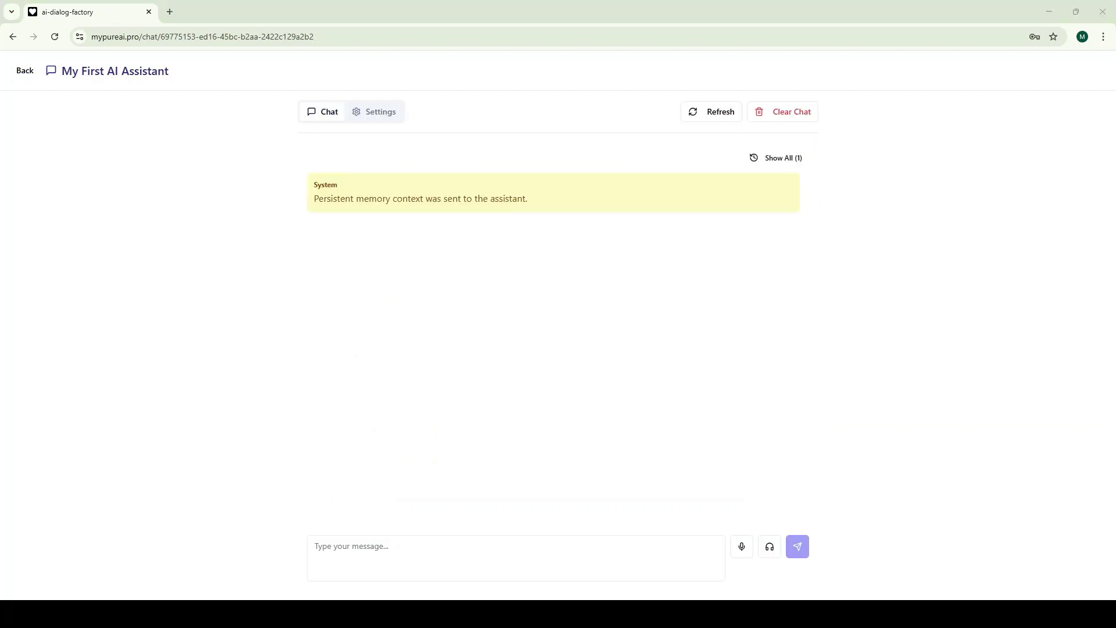
pyautogui.click(358, 549)
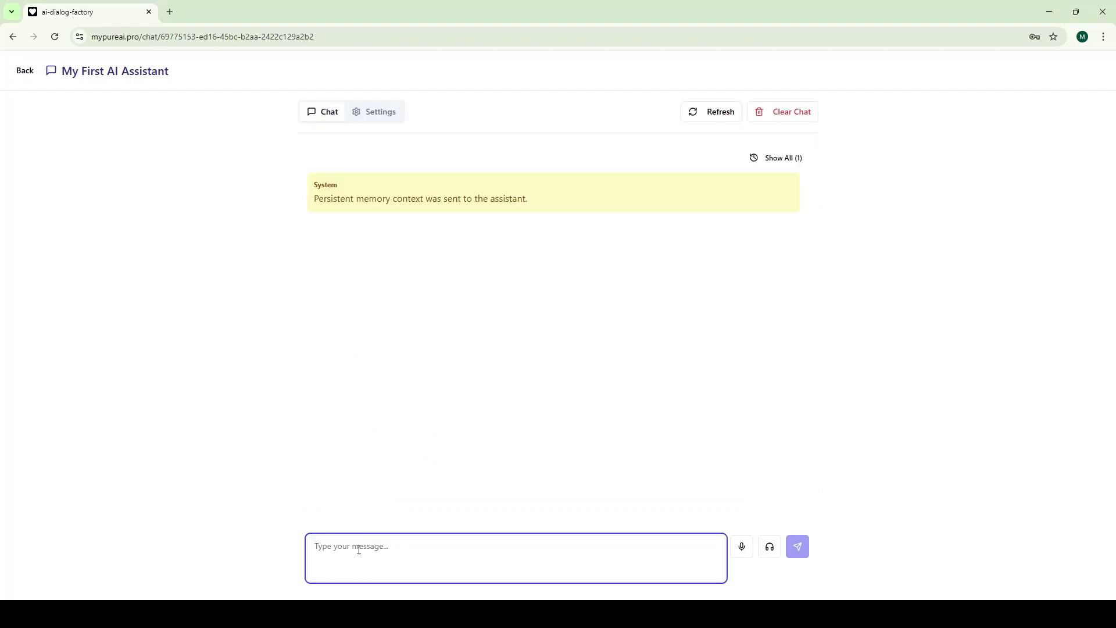
pyautogui.write('Hello, how ')
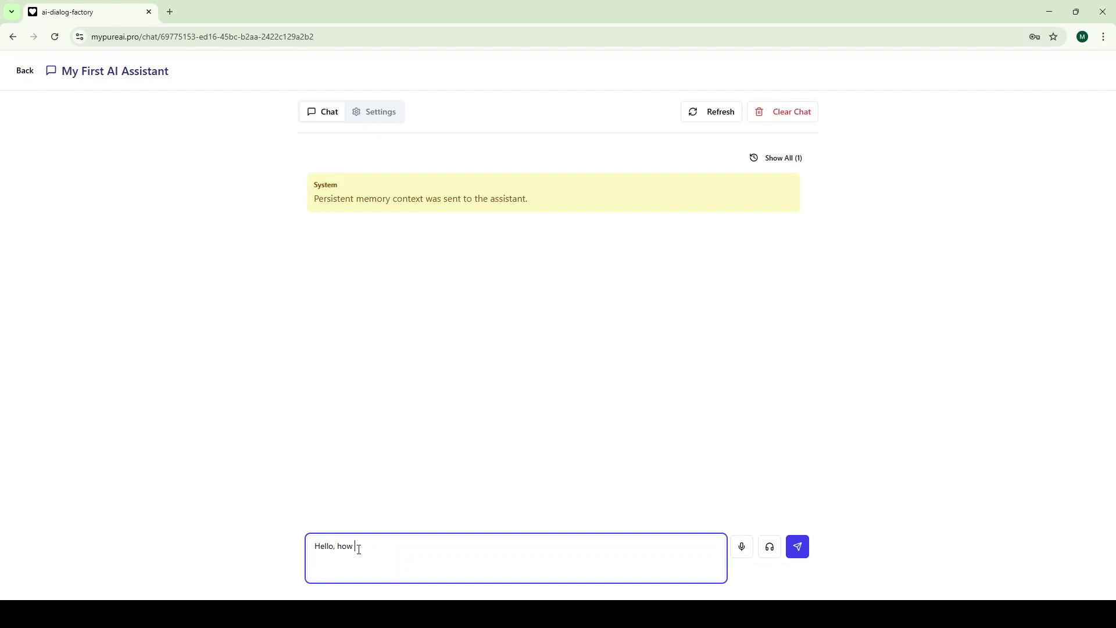
pyautogui.write('are you today?')
pyautogui.press('Return')
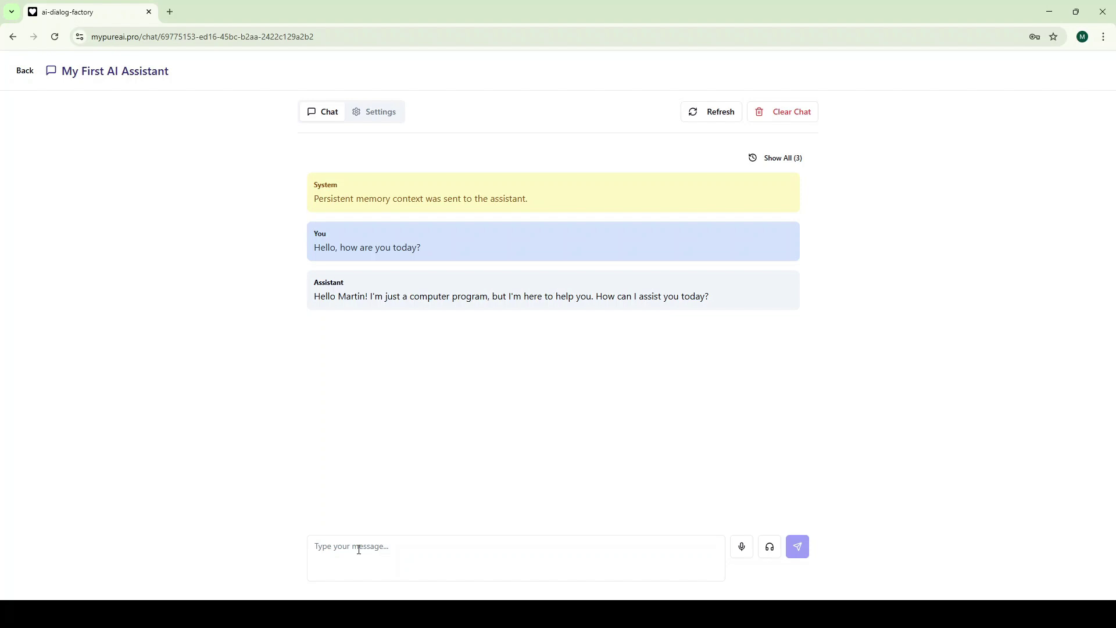
# Add Action 2 with parameter action set to Update_Memory
pyautogui.click(378, 113)
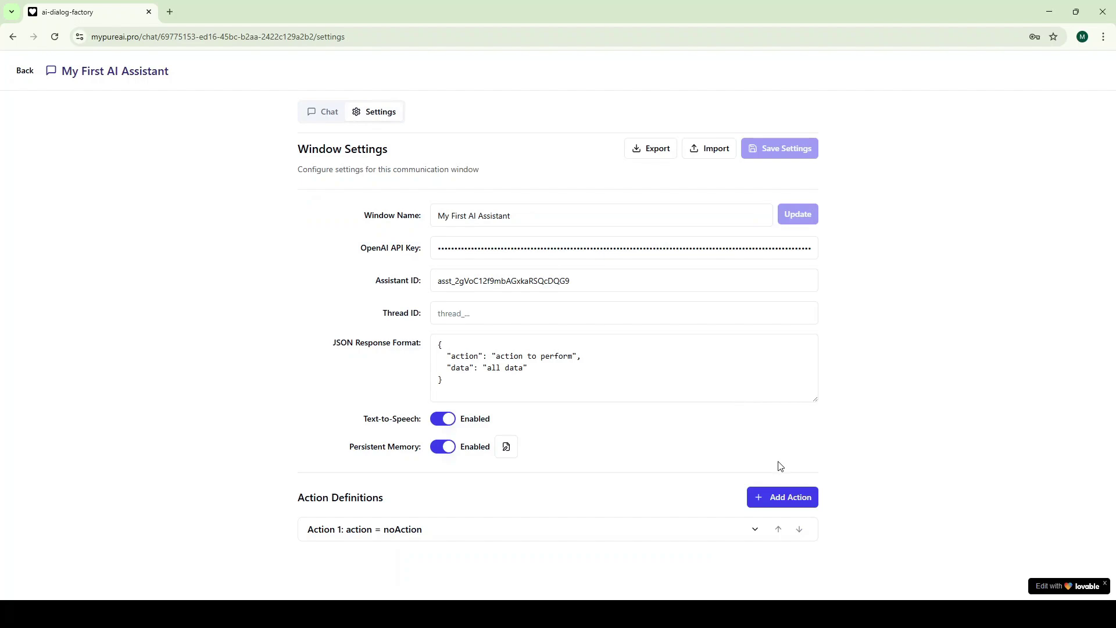
pyautogui.click(786, 498)
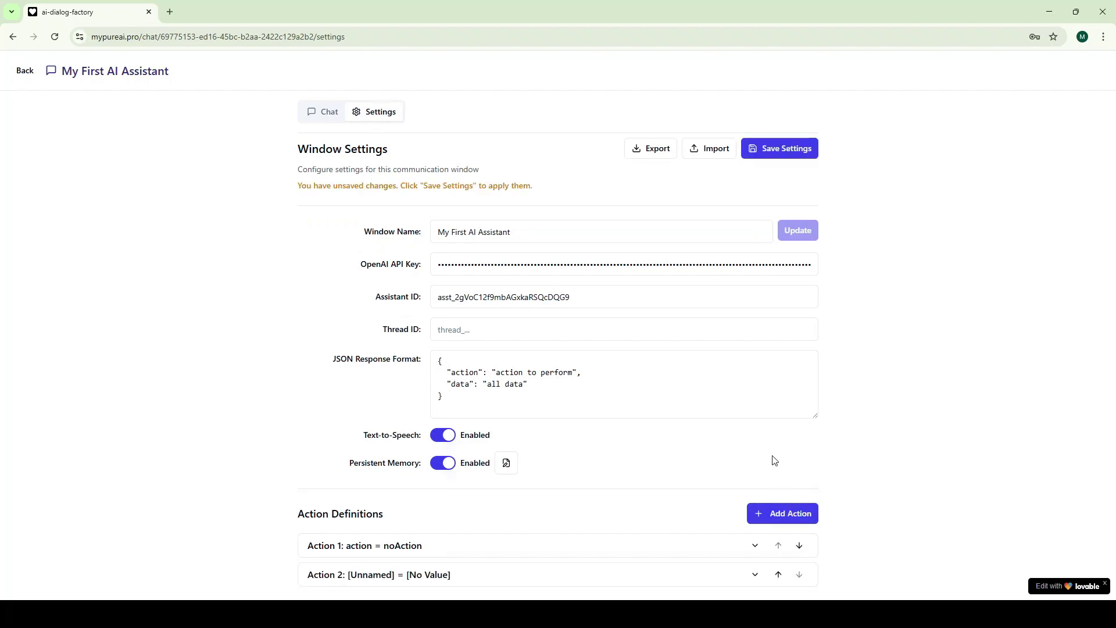
pyautogui.scroll(-5, 581, 540)
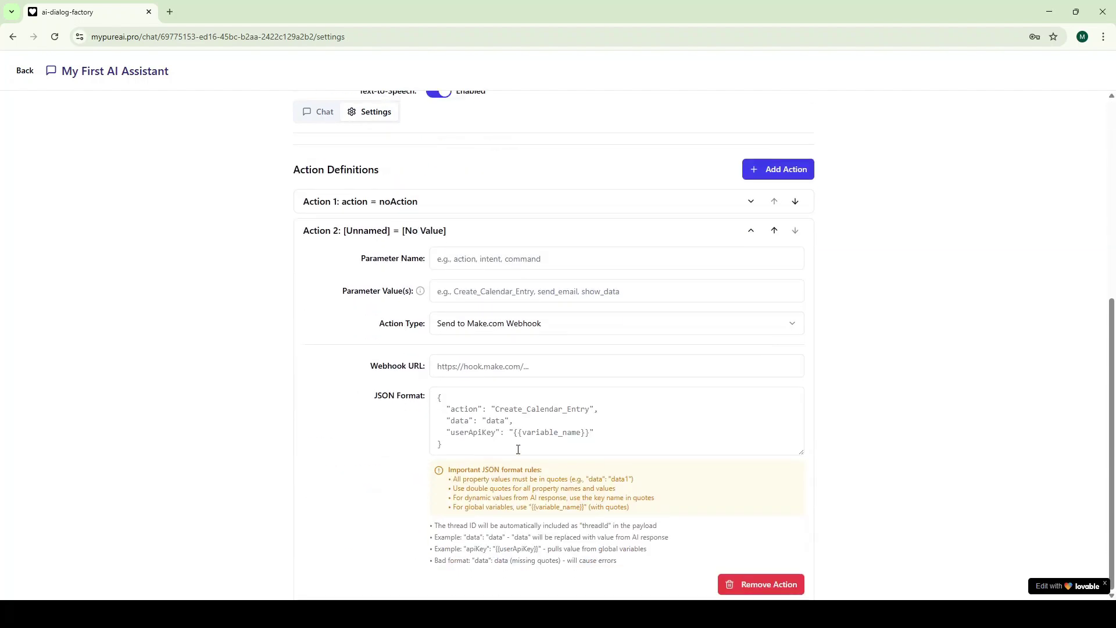
pyautogui.click(472, 257)
pyautogui.write('actio')
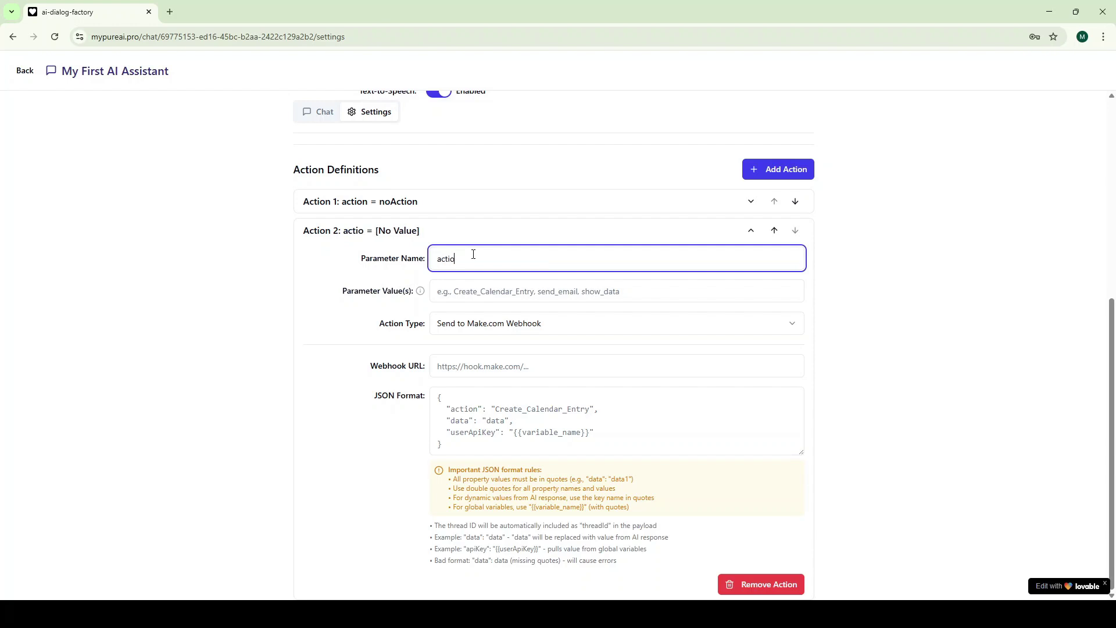
pyautogui.write('n')
pyautogui.click(489, 293)
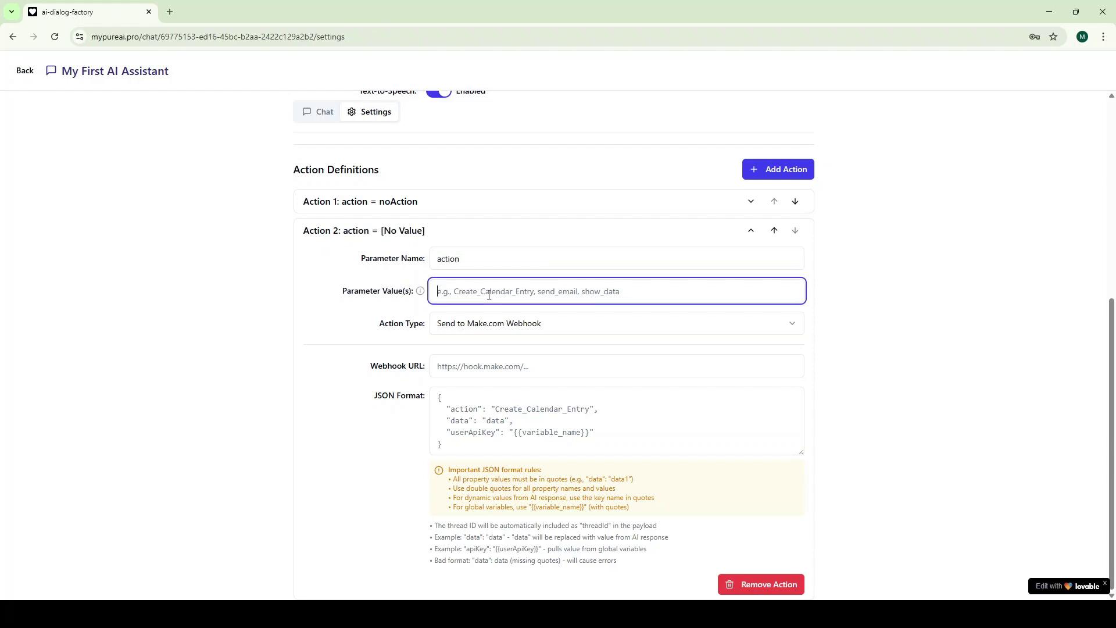
pyautogui.write('Upda')
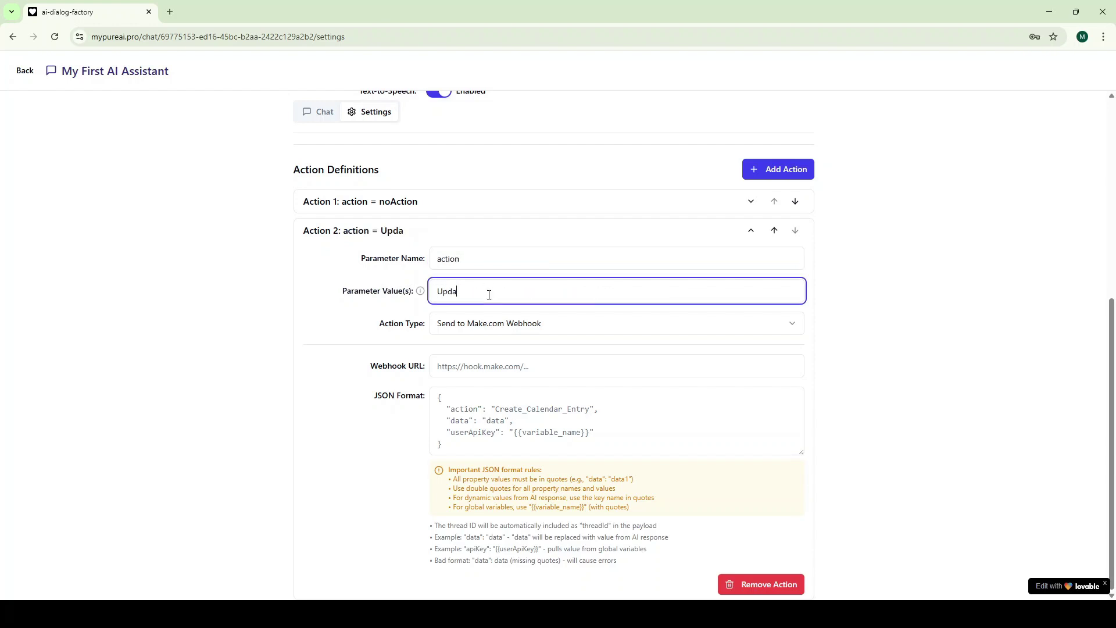
pyautogui.write('te_Memory')
# Make Action 2 process in the application, updating persistent memory from parameter 'data'
pyautogui.click(520, 325)
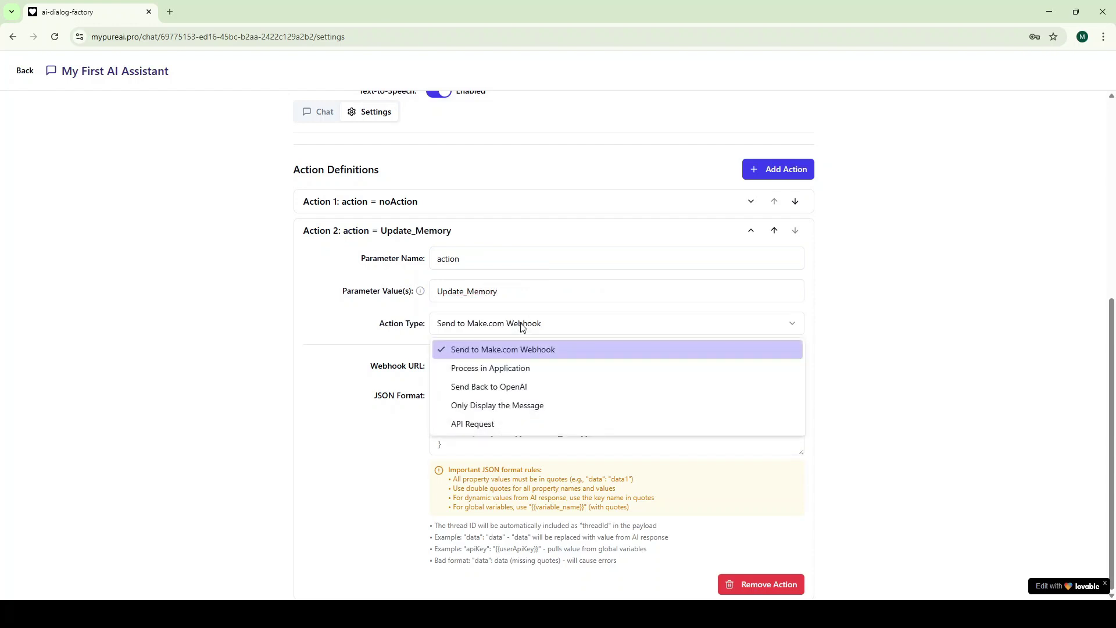
pyautogui.click(522, 368)
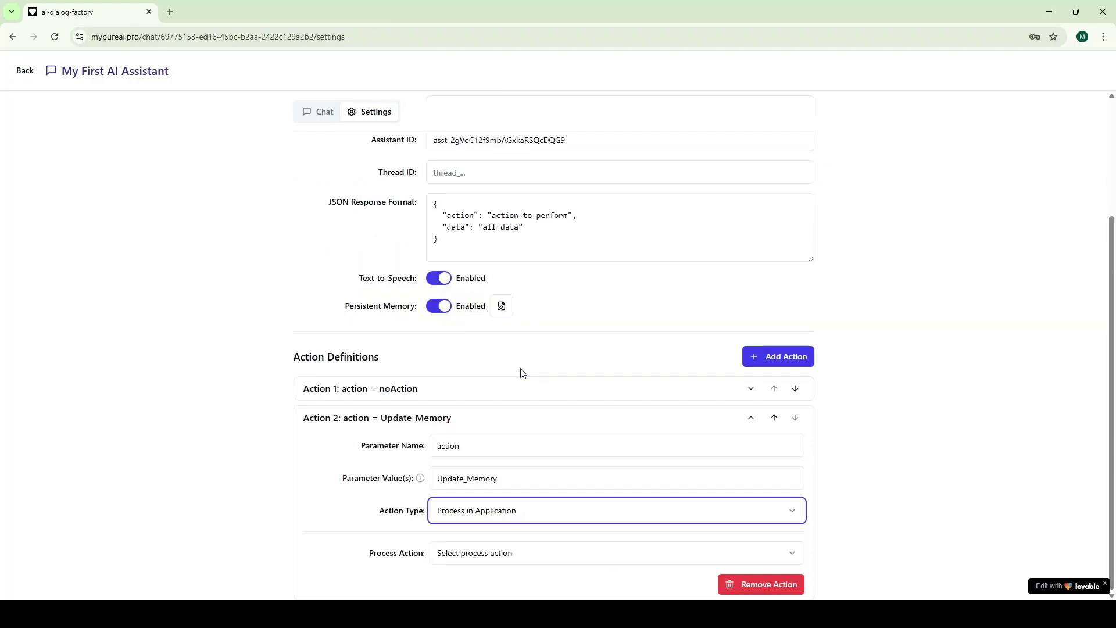
pyautogui.click(530, 555)
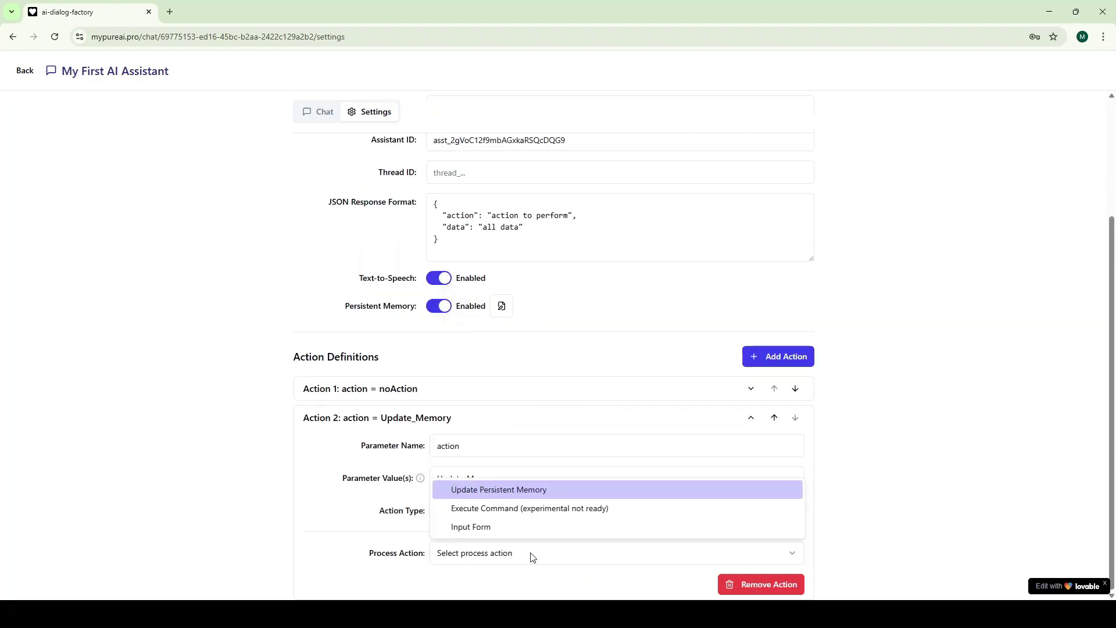
pyautogui.click(522, 488)
pyautogui.scroll(-1, 523, 488)
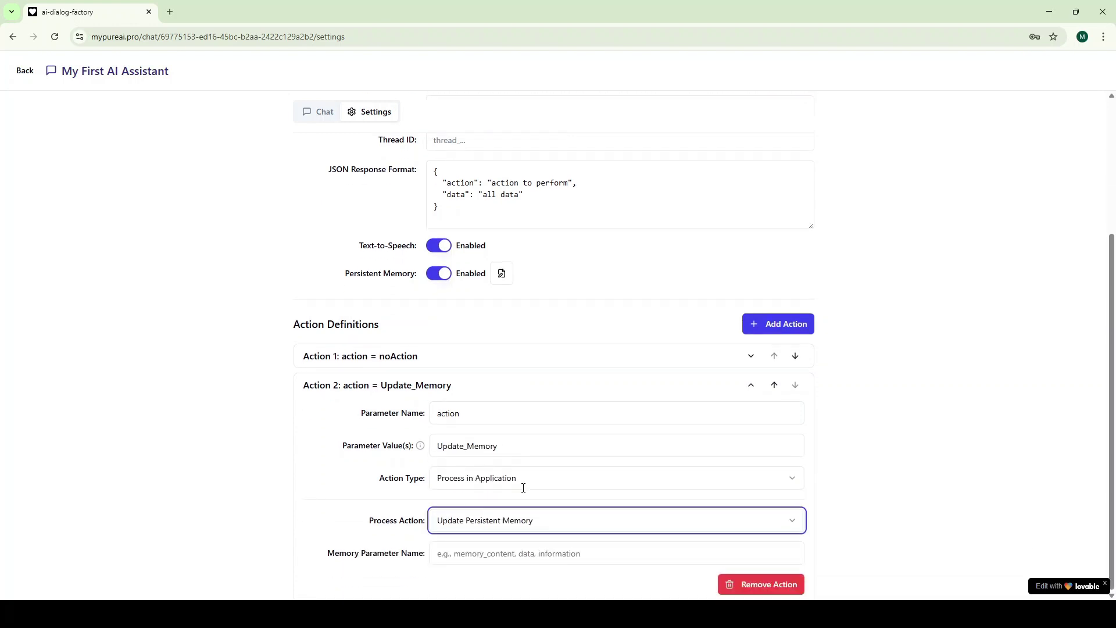
pyautogui.click(486, 557)
pyautogui.write('data')
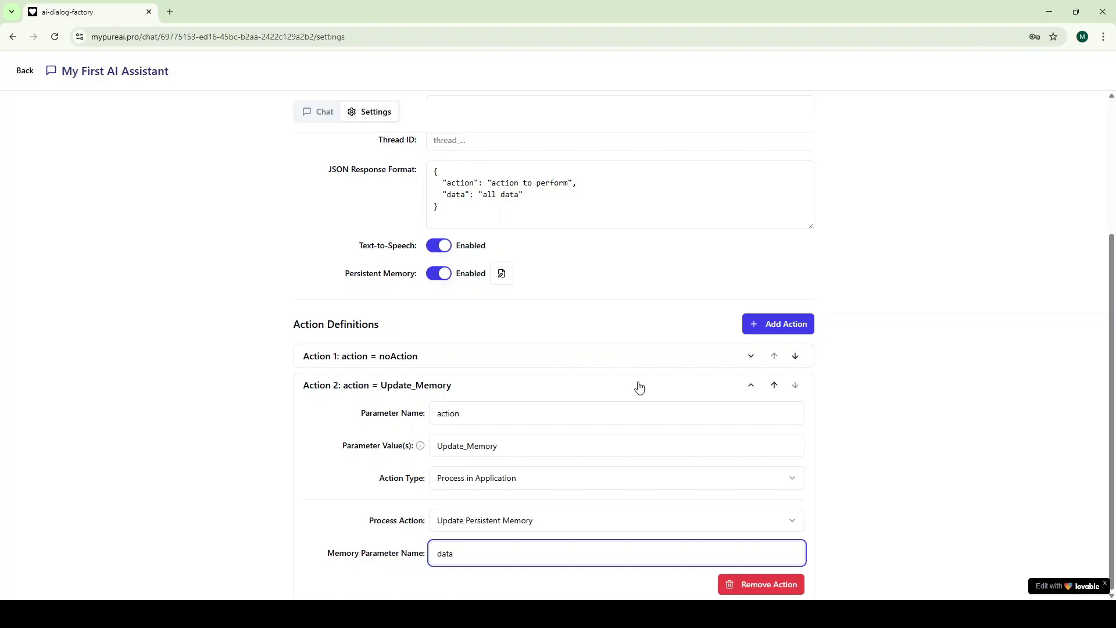
pyautogui.scroll(3, 737, 243)
# Save the action settings and tell the assistant 'Please remember that I am about 40.'
pyautogui.click(776, 150)
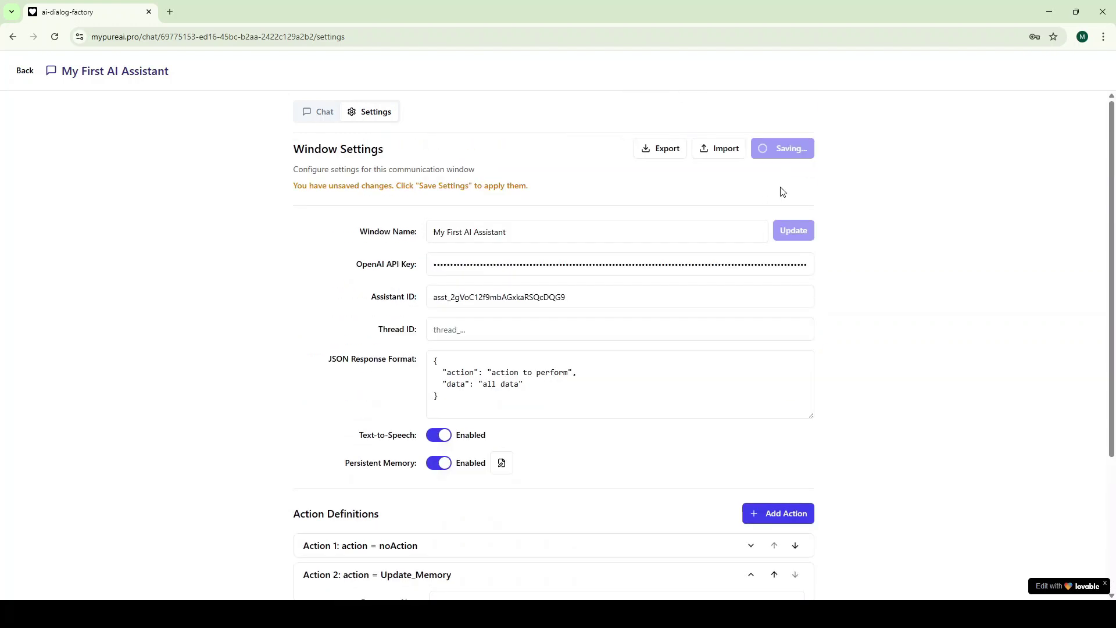
pyautogui.click(322, 114)
pyautogui.write('Please ')
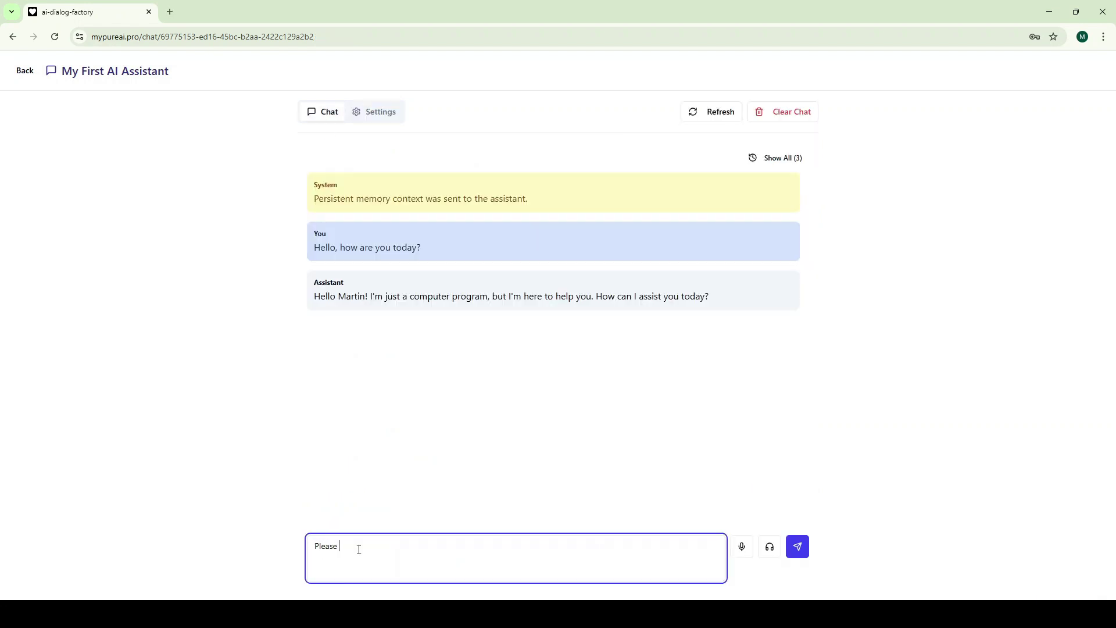
pyautogui.write('remember that I am about 40.')
pyautogui.press('Return')
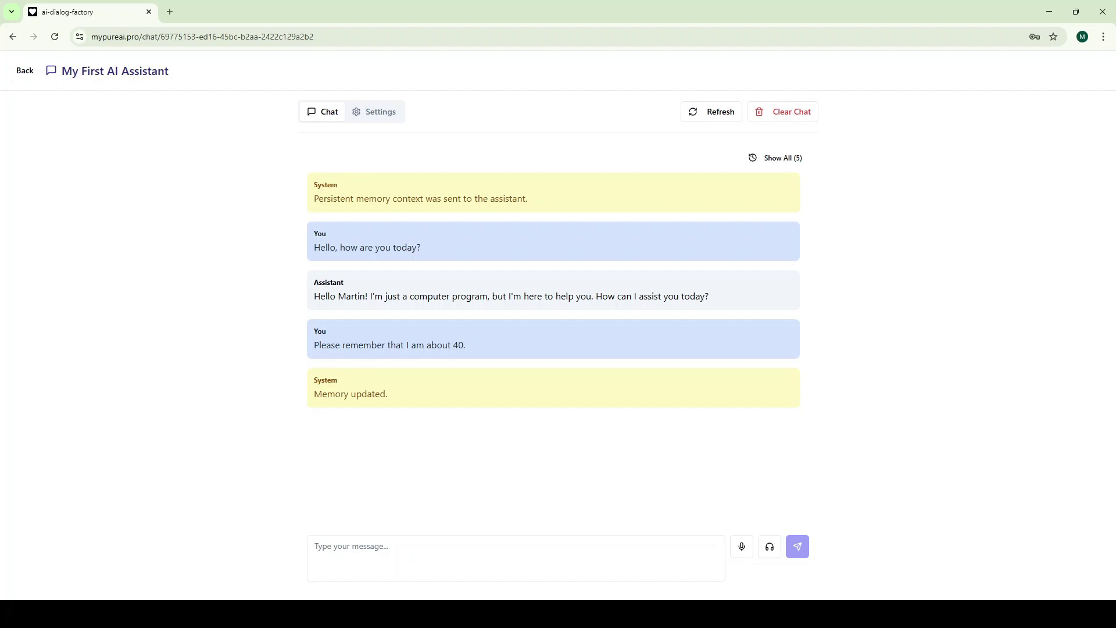
# View the persistent memory to confirm it notes being about 40, then close it
pyautogui.click(375, 112)
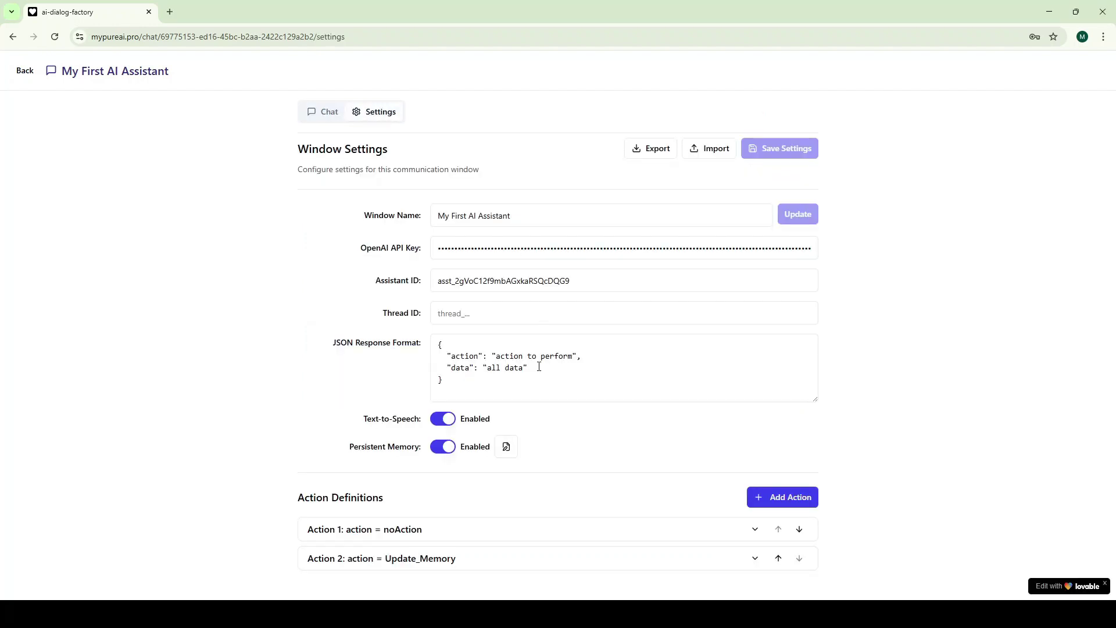
pyautogui.click(506, 448)
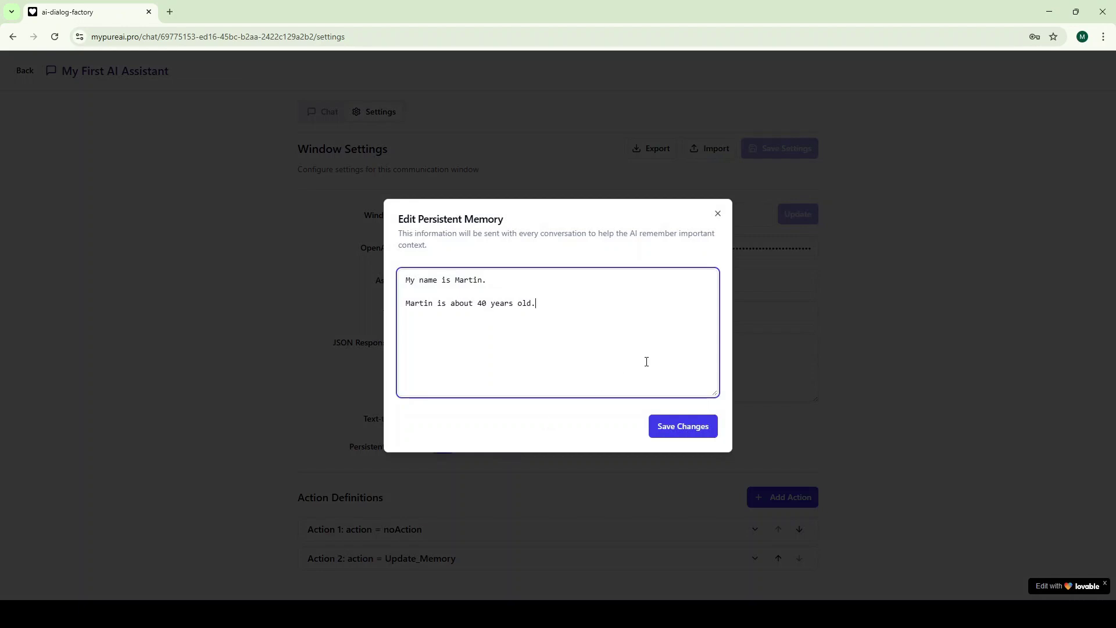
pyautogui.click(719, 214)
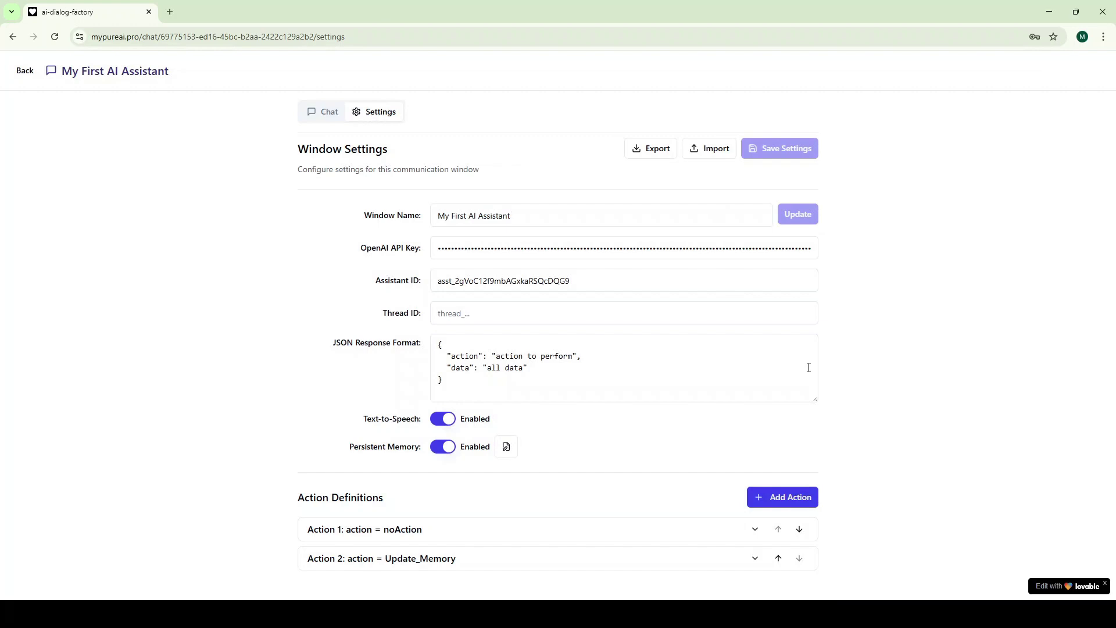
# Add Action 3 with parameter action set to Create_Calendar_Entry
pyautogui.click(791, 505)
pyautogui.scroll(-1, 862, 454)
pyautogui.click(670, 594)
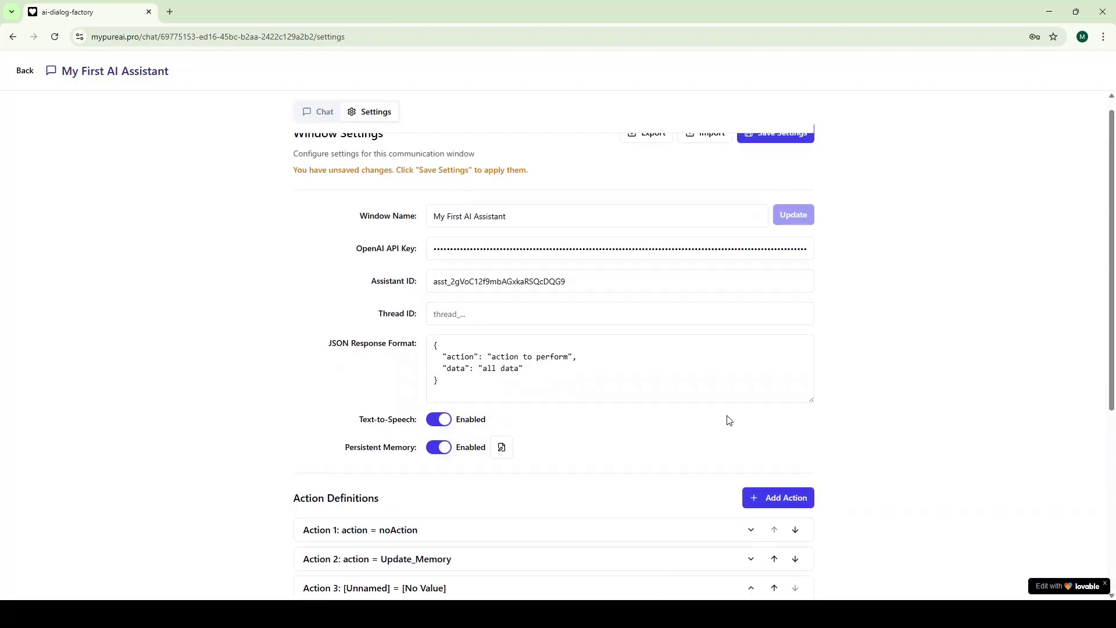
pyautogui.scroll(-5, 730, 420)
pyautogui.click(498, 322)
pyautogui.write('action')
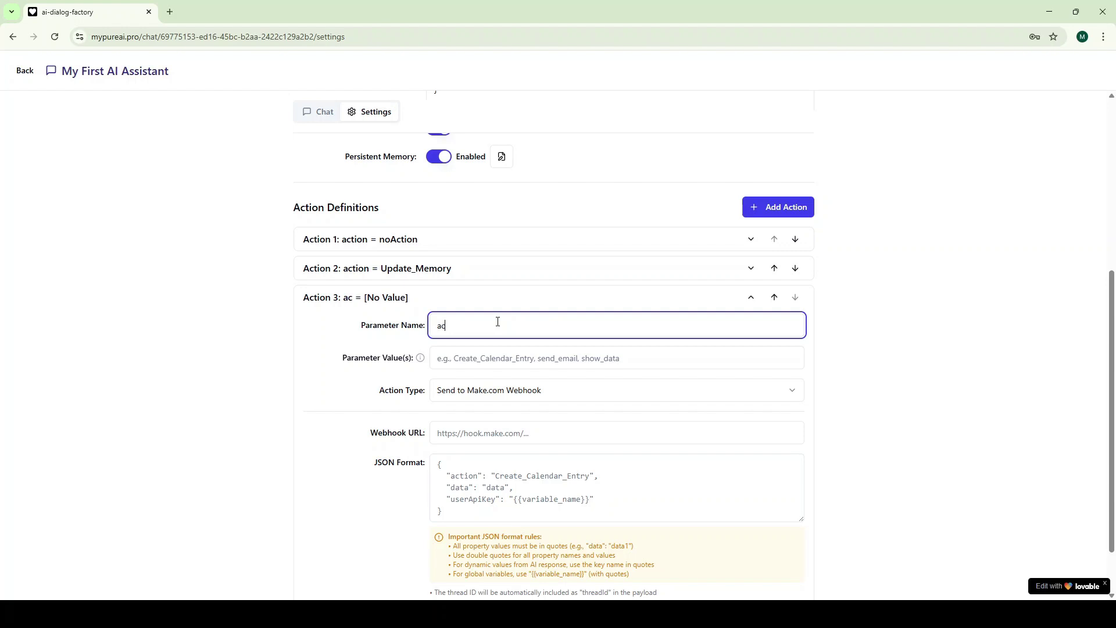
pyautogui.click(516, 358)
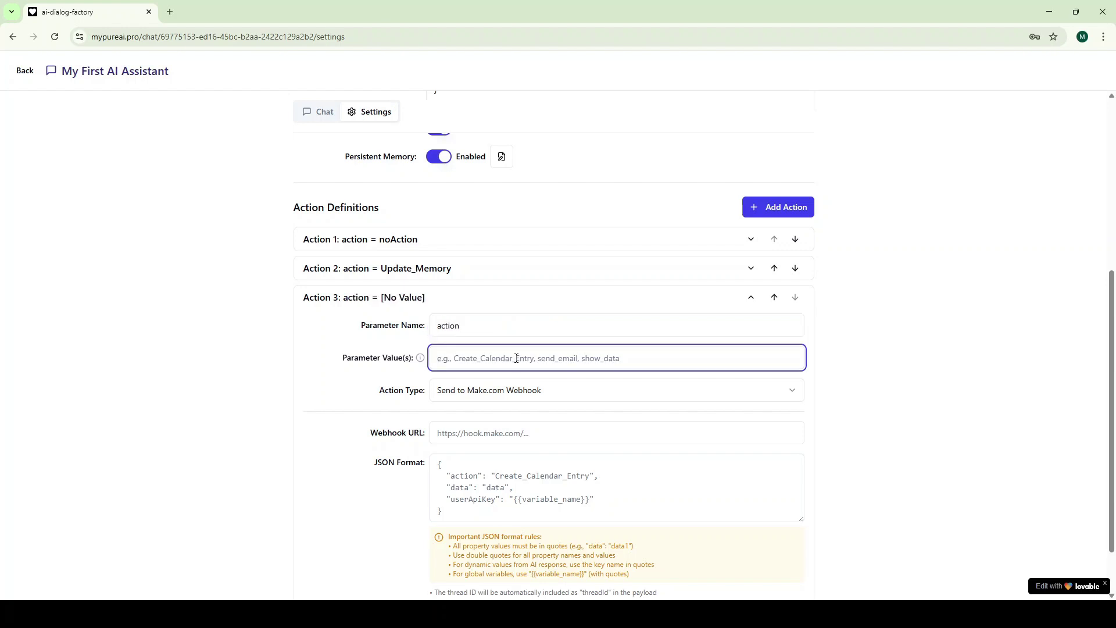
pyautogui.write('Create?')
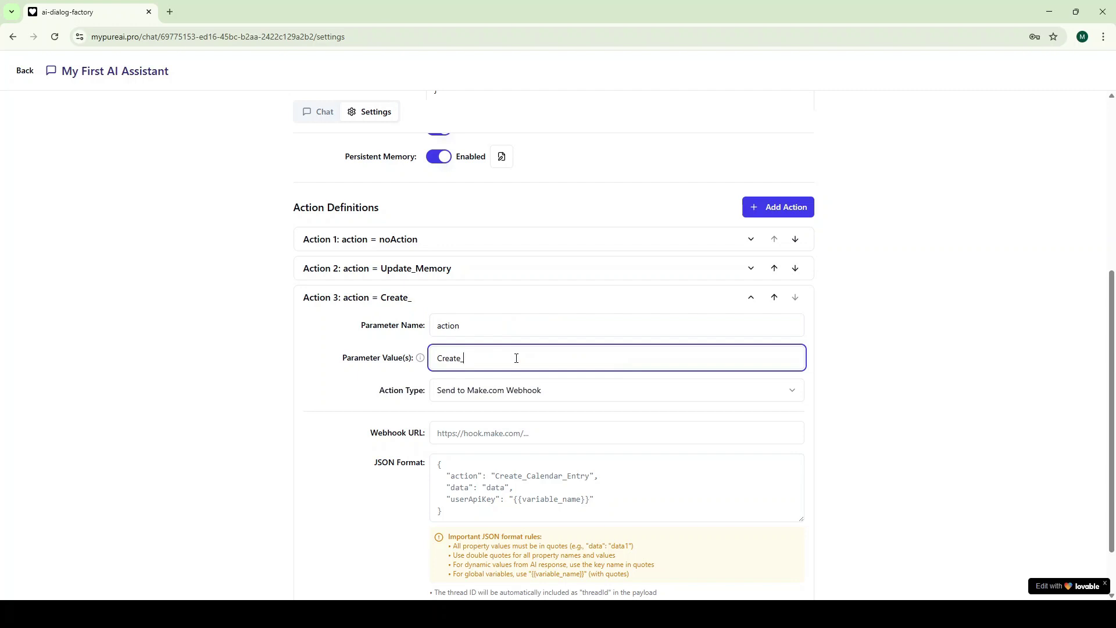
pyautogui.write('Calendar_Entry')
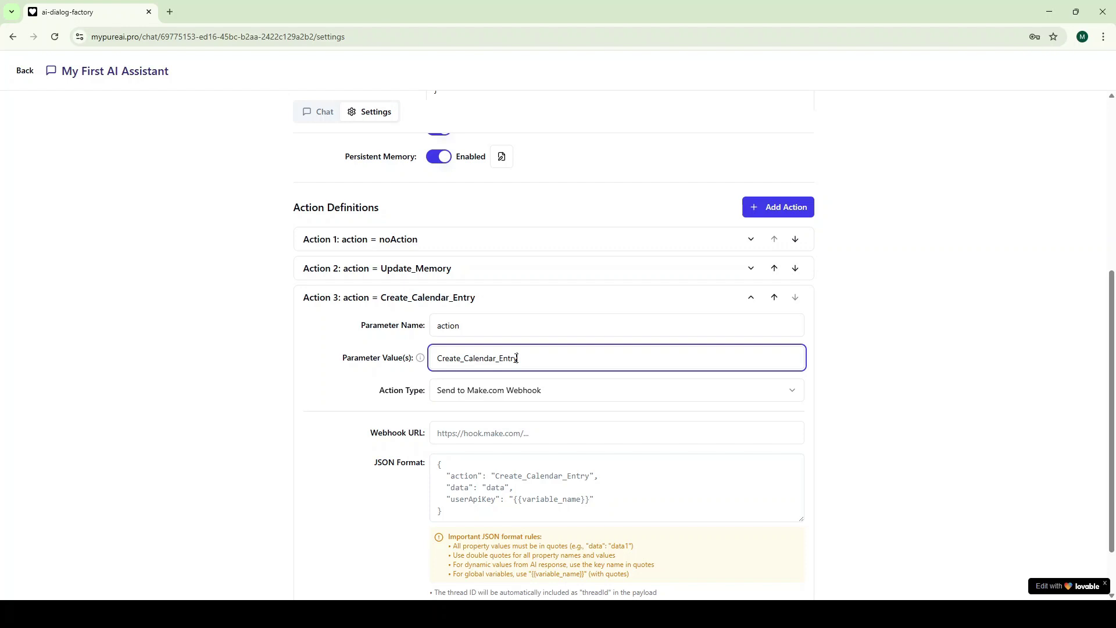
# Make Action 3 send to the pasted Make.com webhook URL with a JSON payload including userMakeApiKey
pyautogui.click(545, 393)
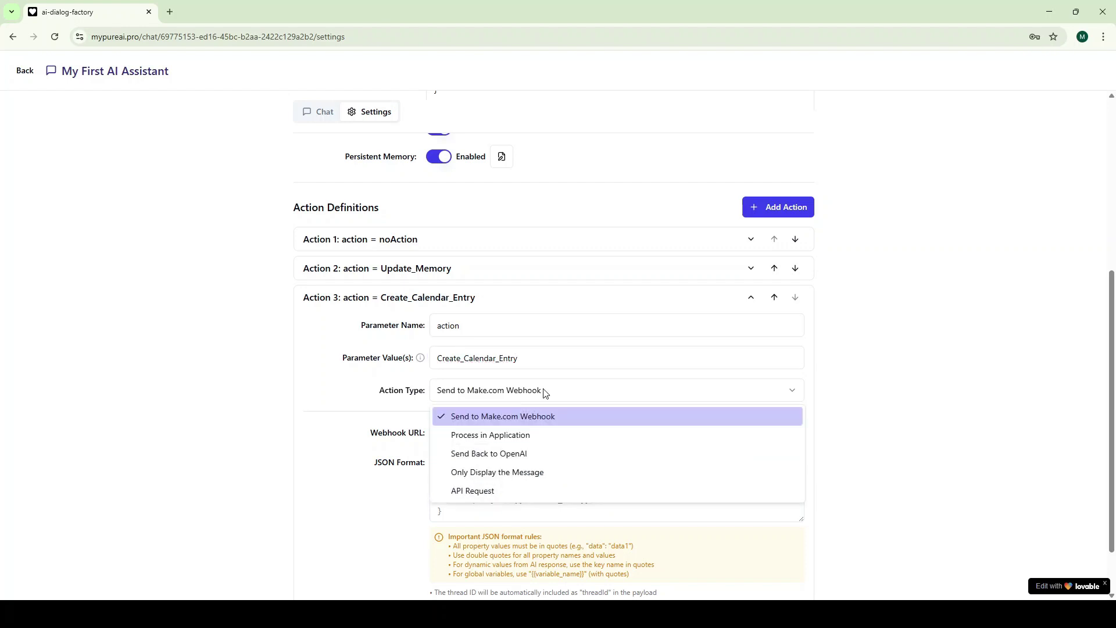
pyautogui.click(504, 416)
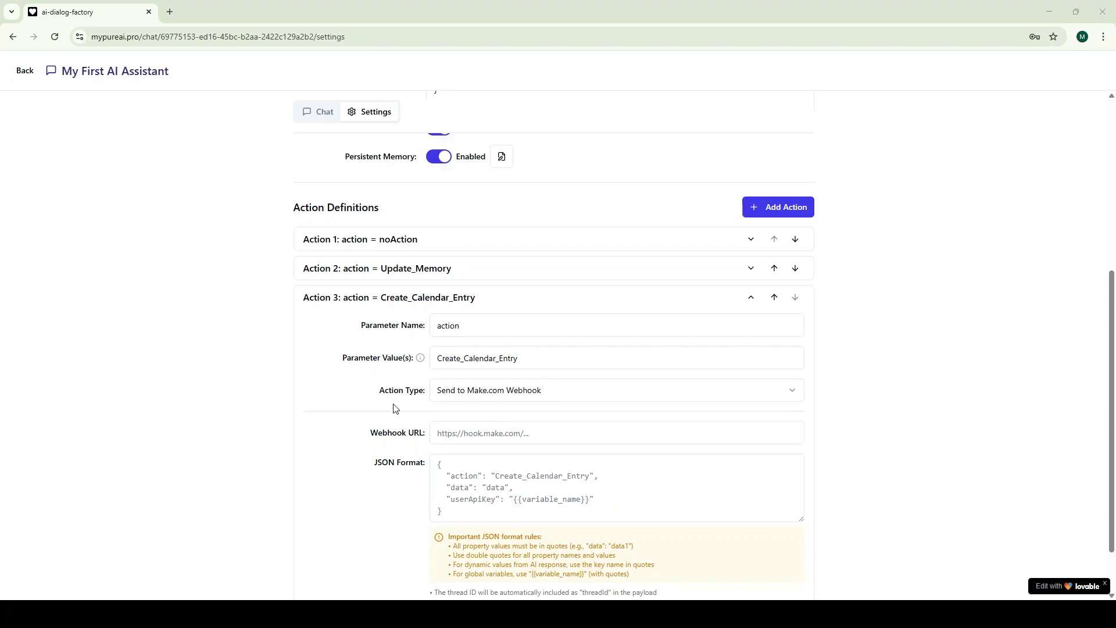
pyautogui.click(474, 430)
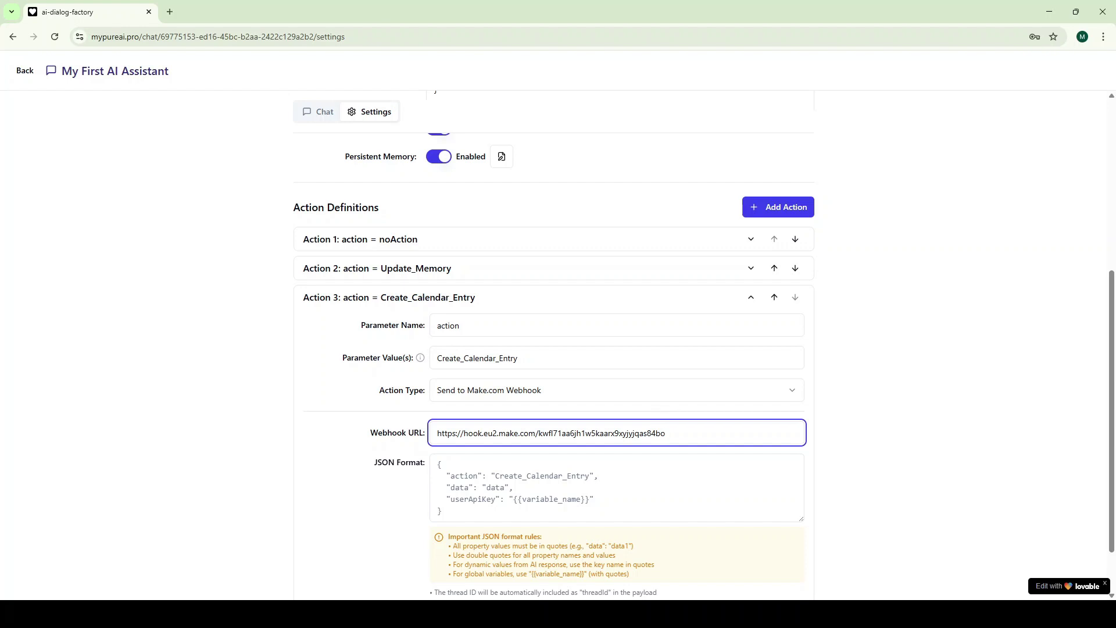
pyautogui.click(554, 496)
pyautogui.hotkey('ctrl', 'a')
pyautogui.hotkey('ctrl', 'v')
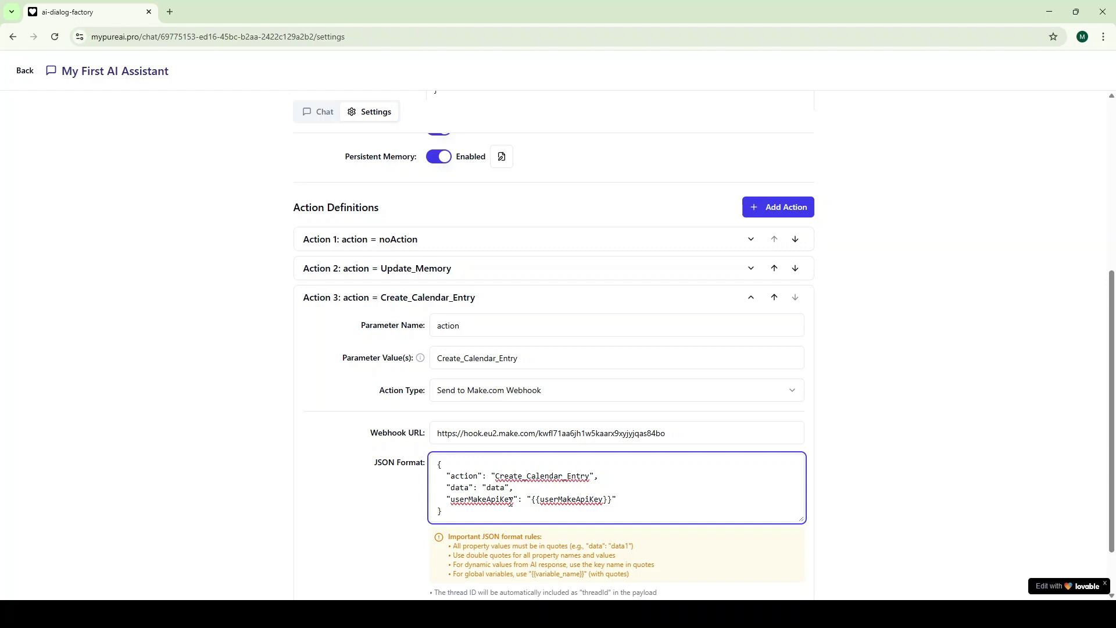
pyautogui.scroll(-1, 510, 501)
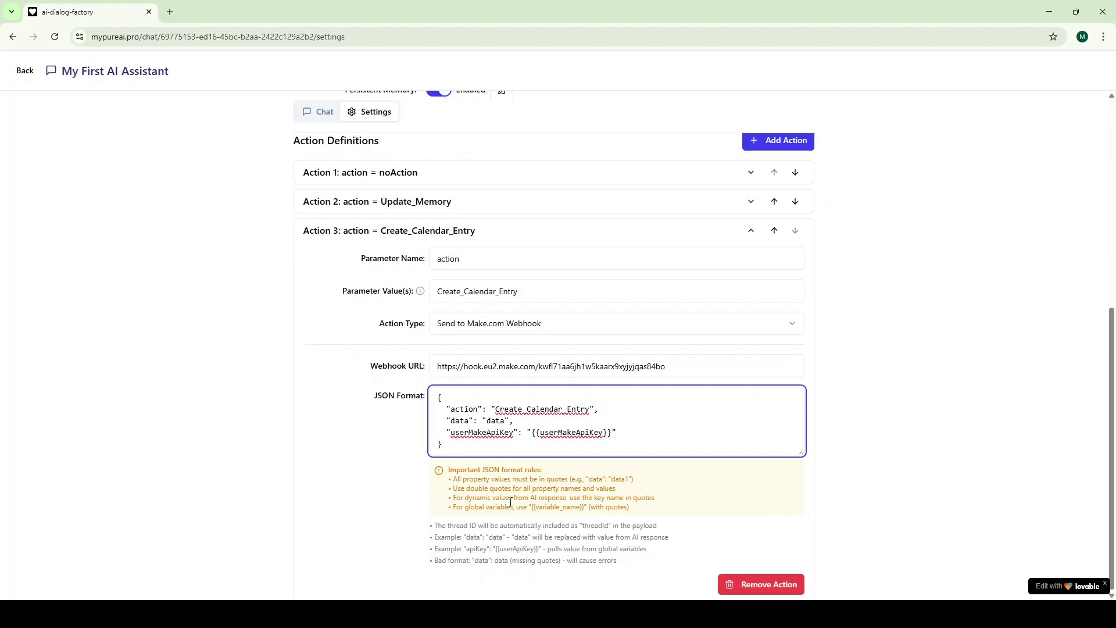
pyautogui.scroll(7, 909, 337)
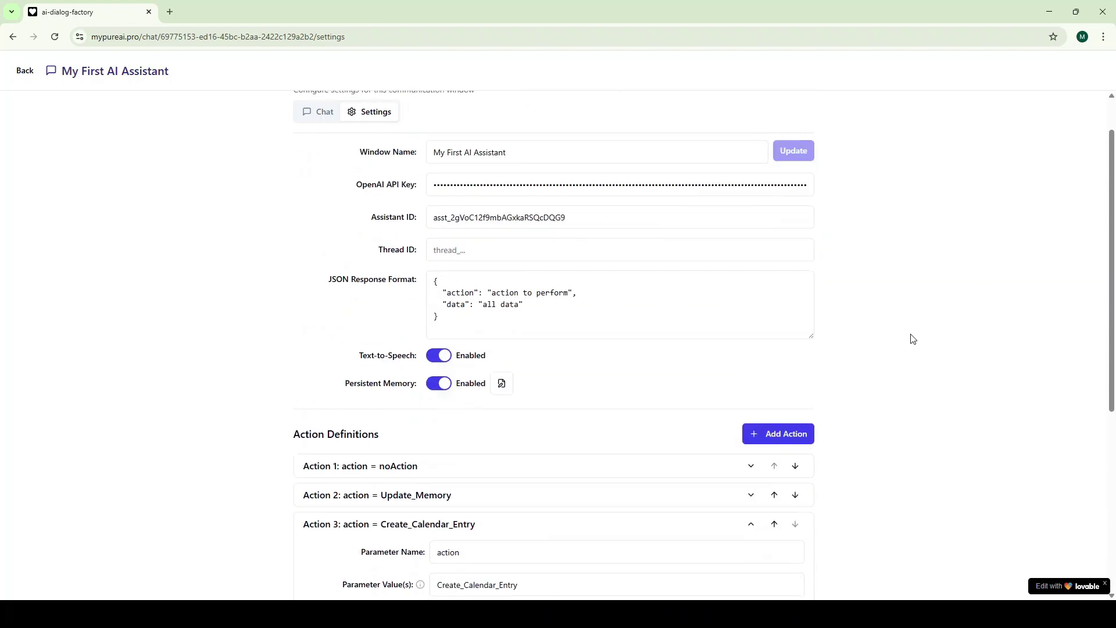
# Save the calendar action, then ask the assistant for a 3. 4. 2025 19:00 entry to meet a friend
pyautogui.click(777, 147)
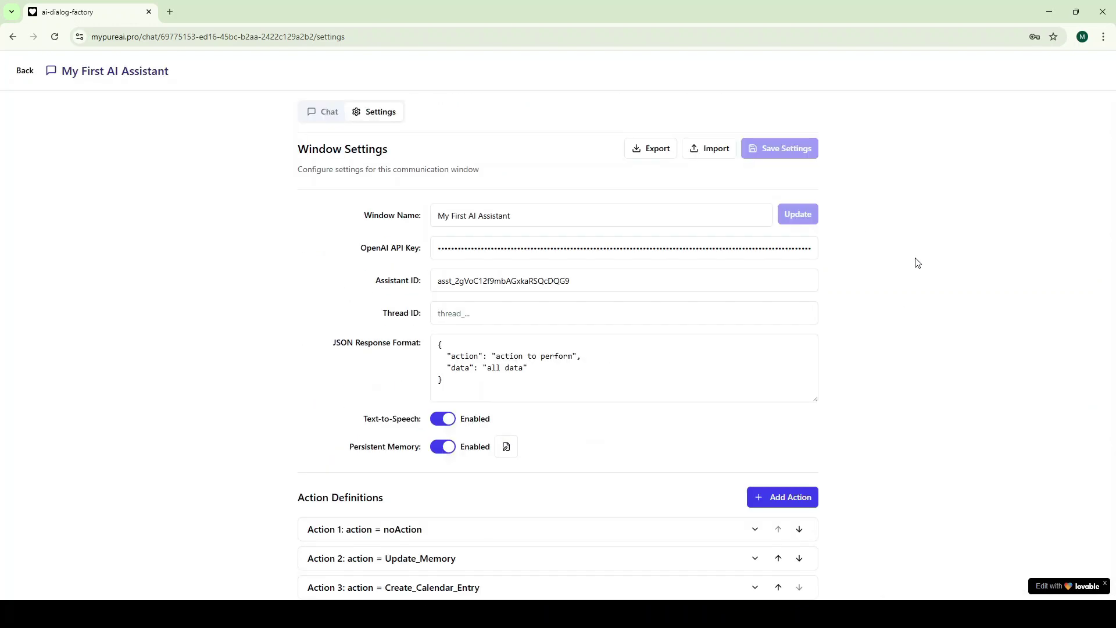
pyautogui.click(329, 117)
pyautogui.click(420, 544)
pyautogui.write('Please c')
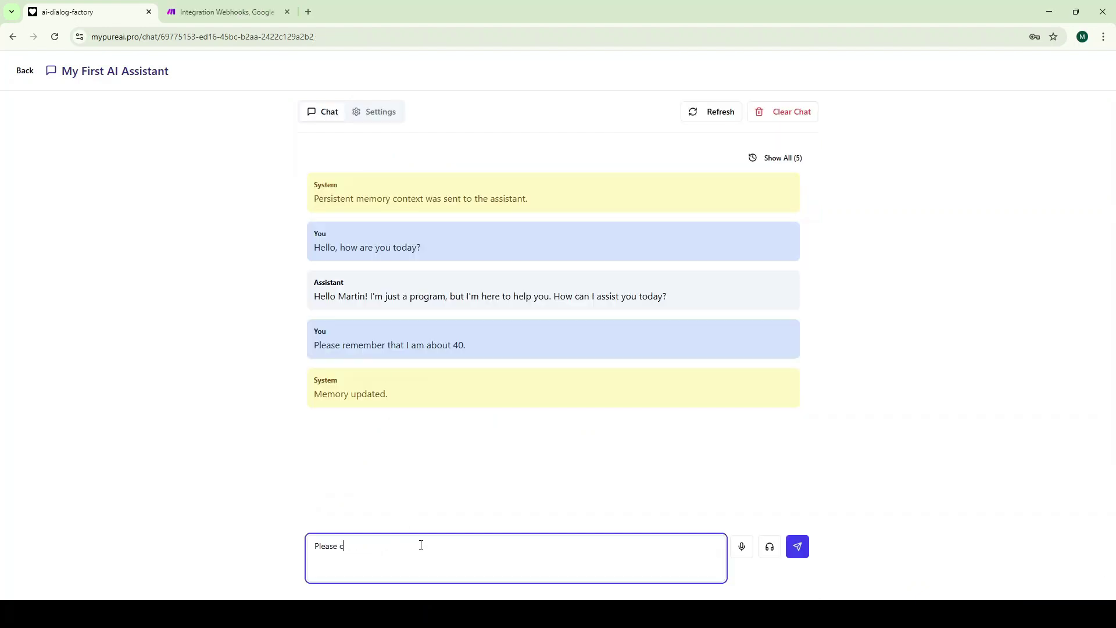
pyautogui.write('reate calendar entry for me on 3. 4. 2025 at 19:00 for m')
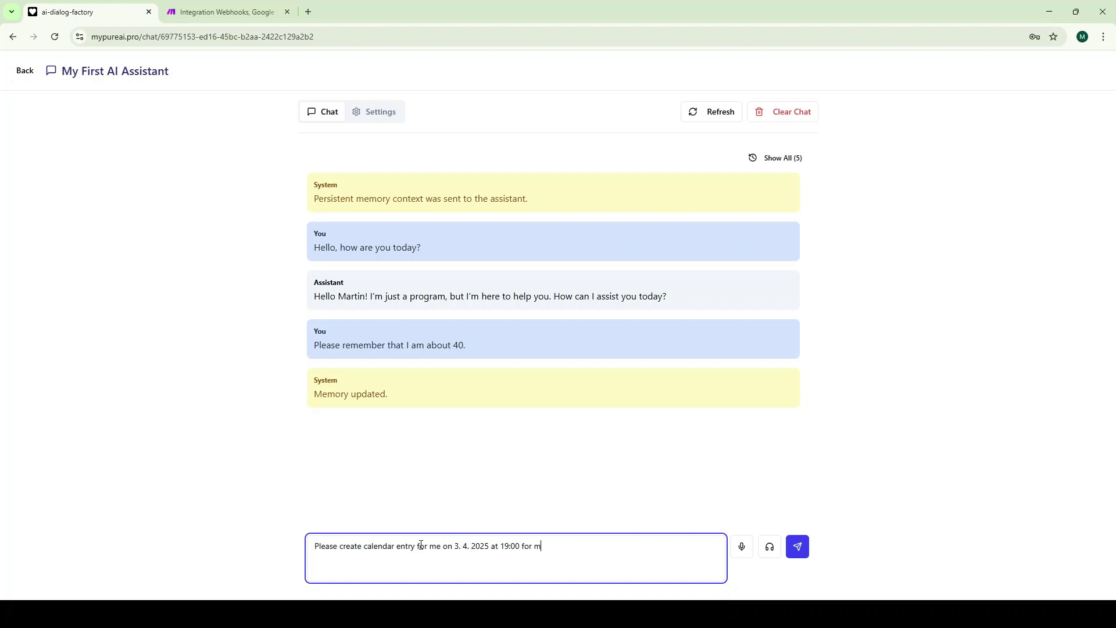
pyautogui.write('eeting with my friends. Notify me 30 minutes in advance.')
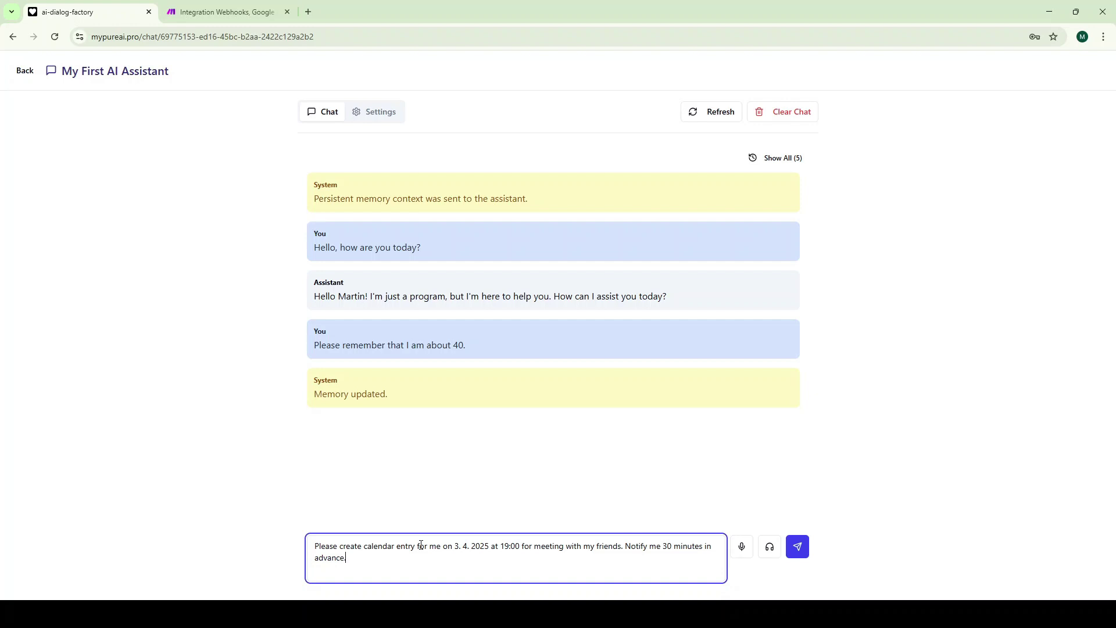
pyautogui.click(799, 547)
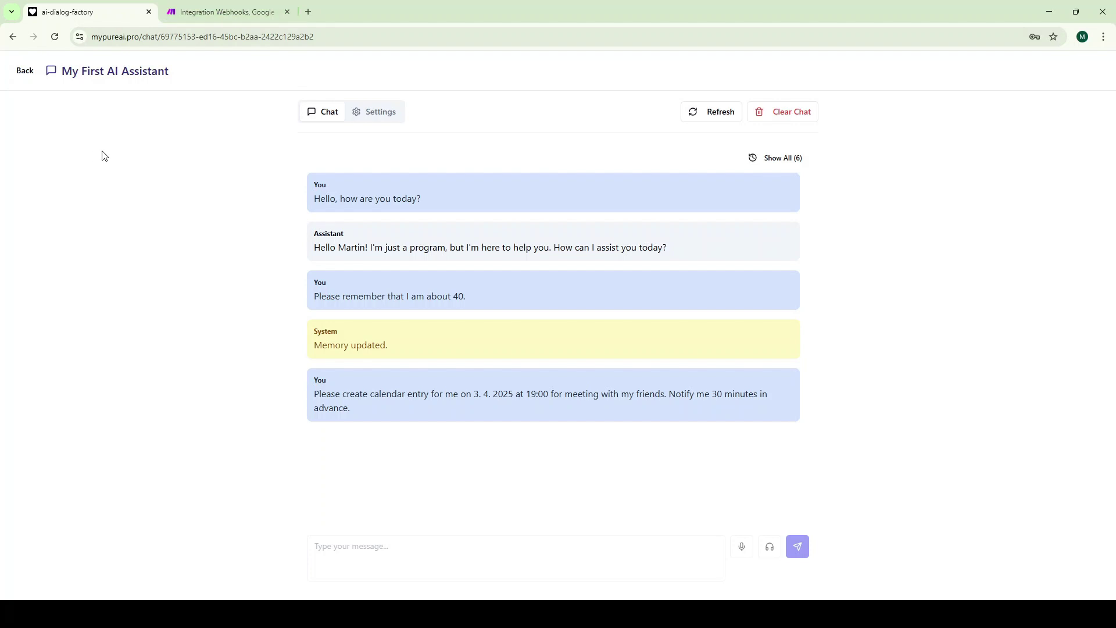
# Check the Make.com webhook scenario, then open Google Calendar in a new tab
pyautogui.click(204, 17)
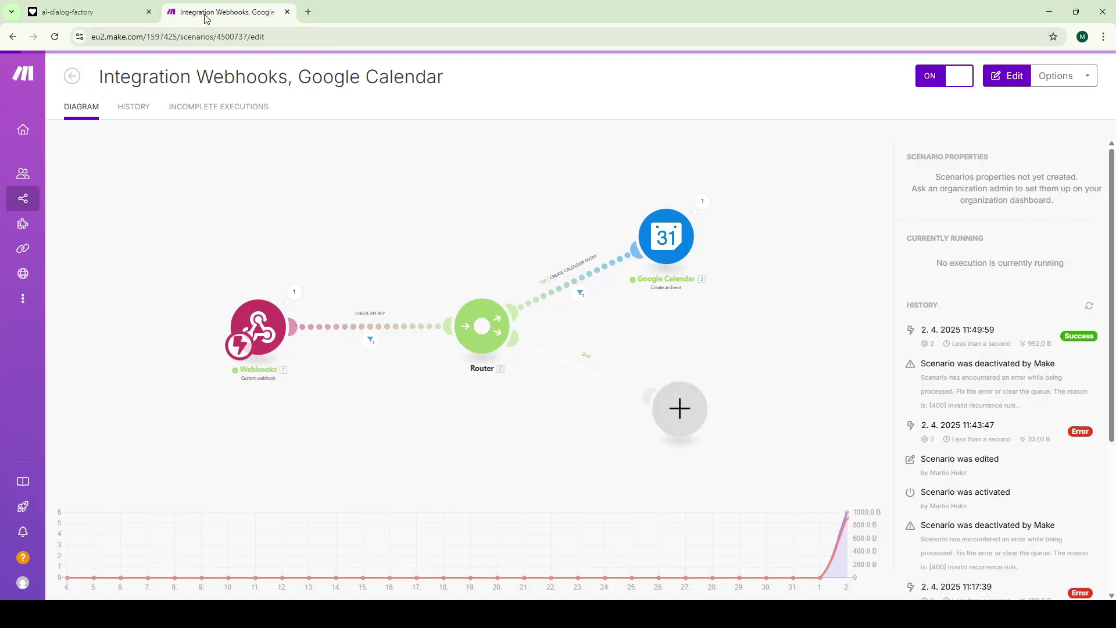
pyautogui.click(308, 13)
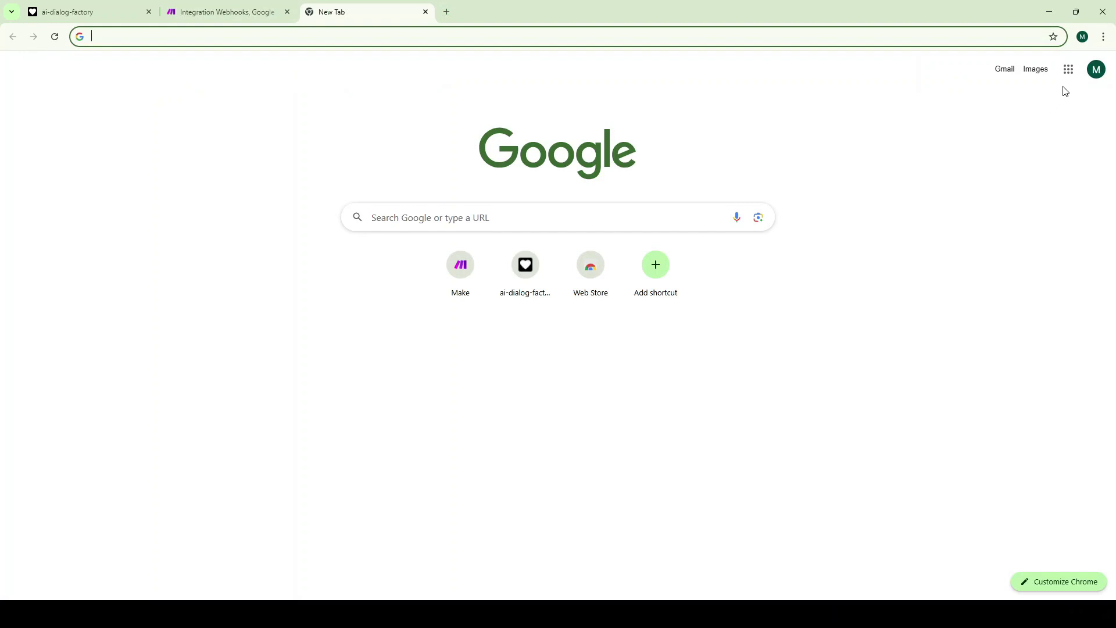
pyautogui.click(1068, 69)
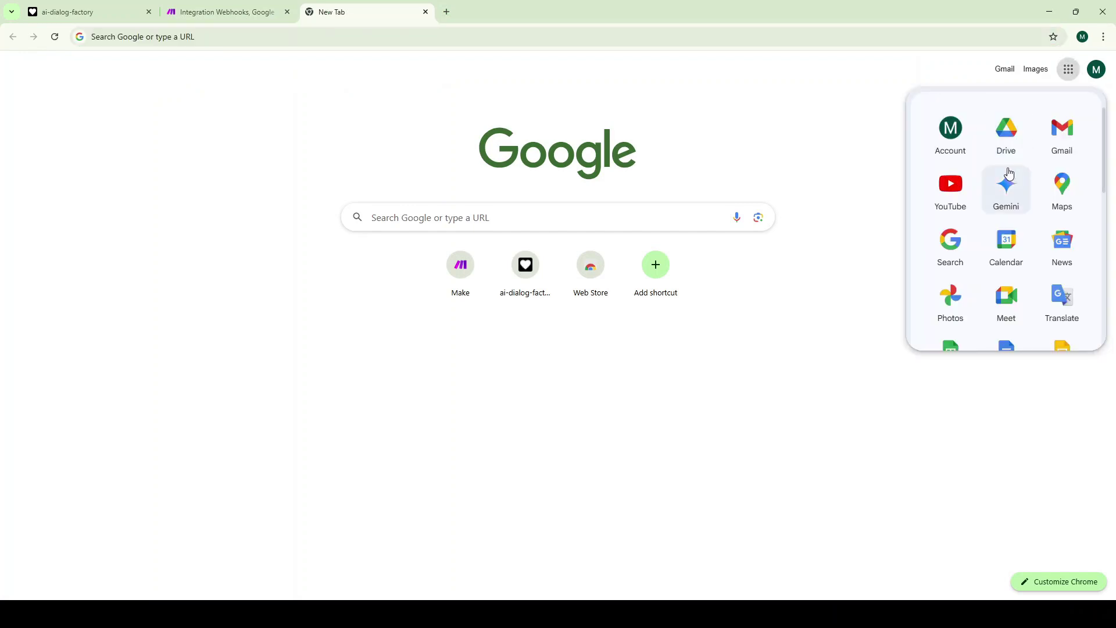
pyautogui.click(1006, 244)
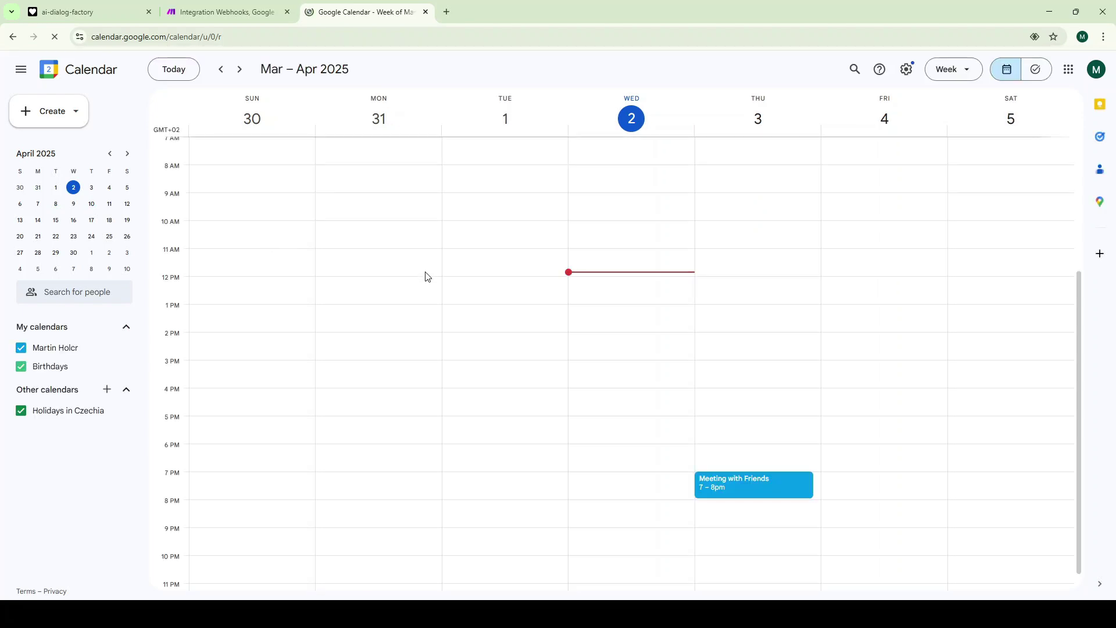
# Inspect the Thursday 7–8pm Meeting with Friends event details, confirming the 30-minute reminder
pyautogui.click(740, 480)
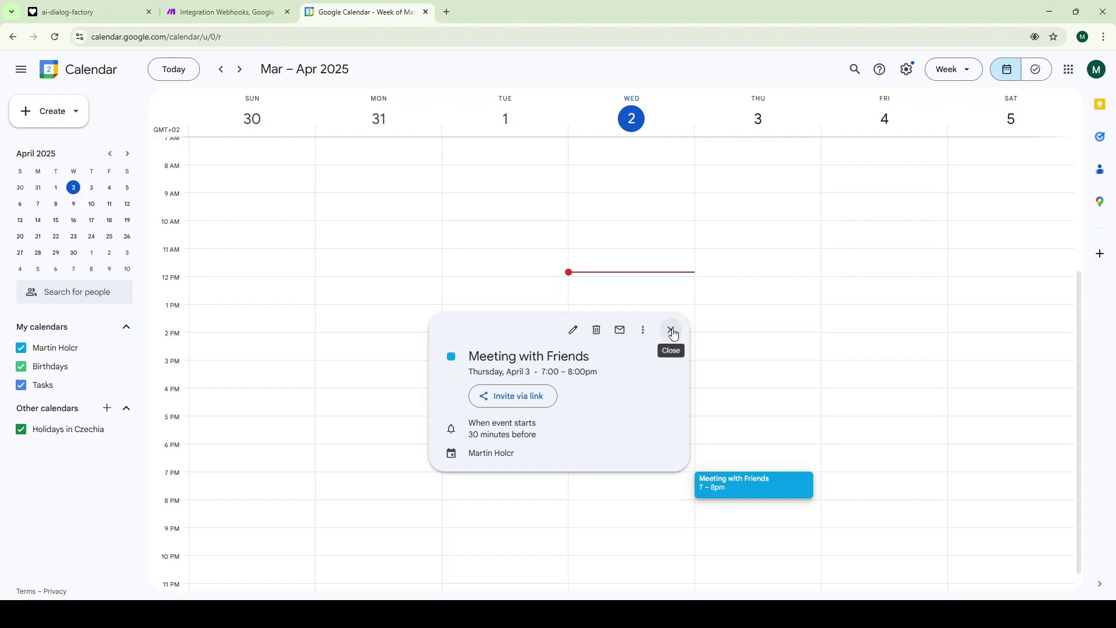
pyautogui.click(672, 331)
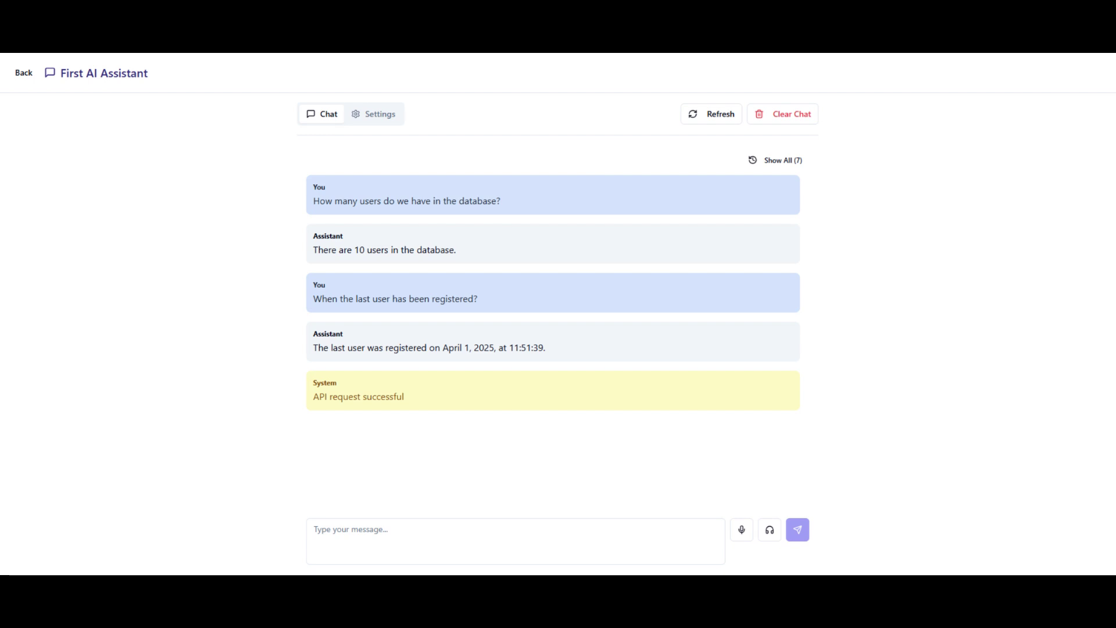